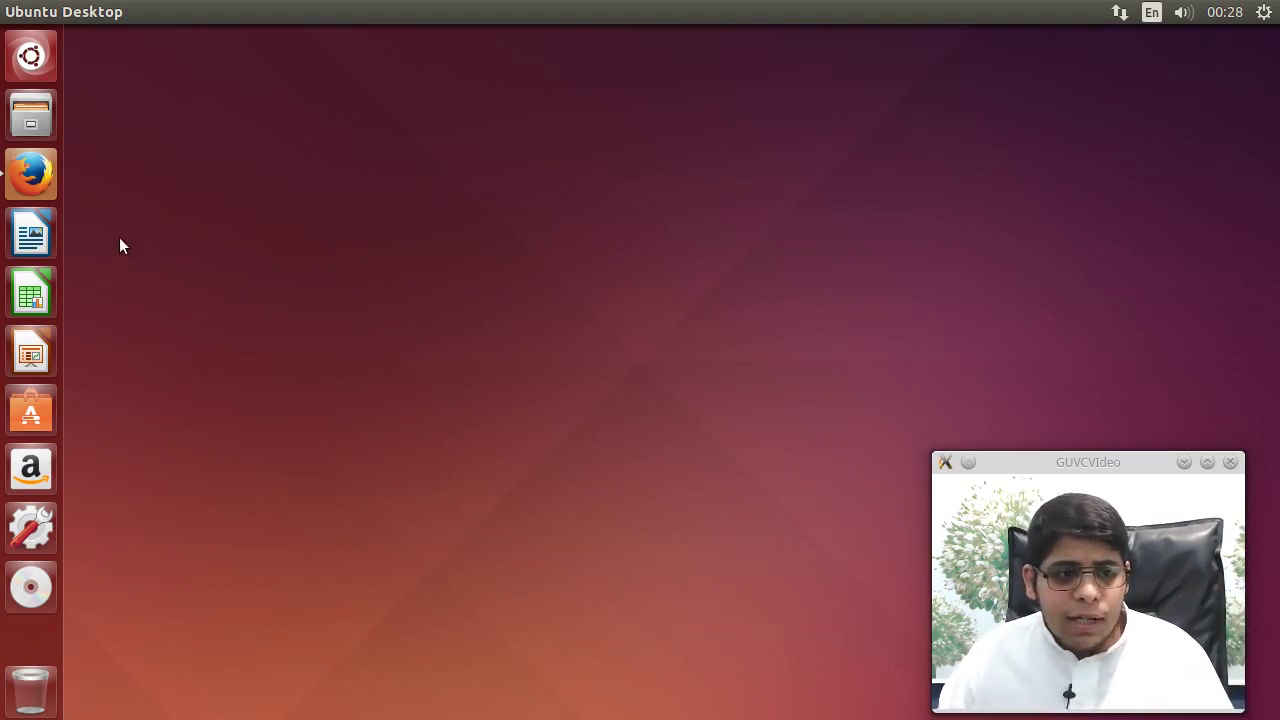
Bring up Firefox, view the two open Trusty Tahr images, and close the browser with both tabs
click(51, 183)
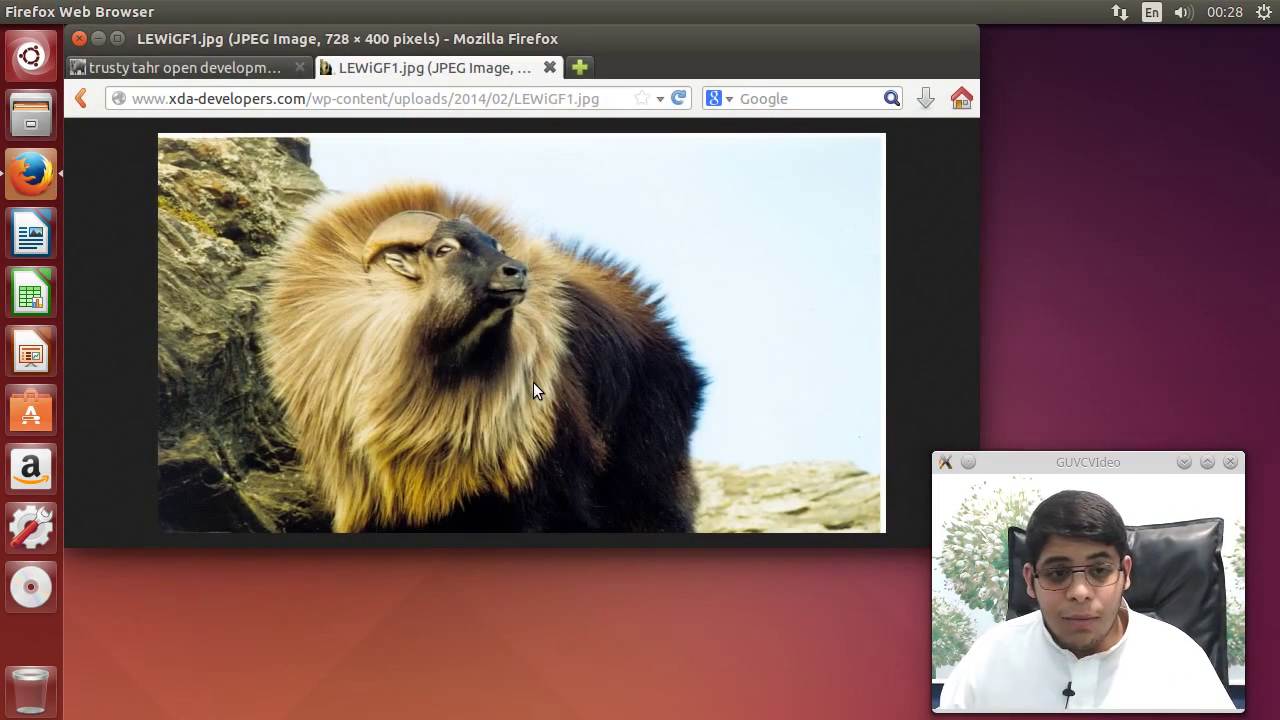
click(246, 70)
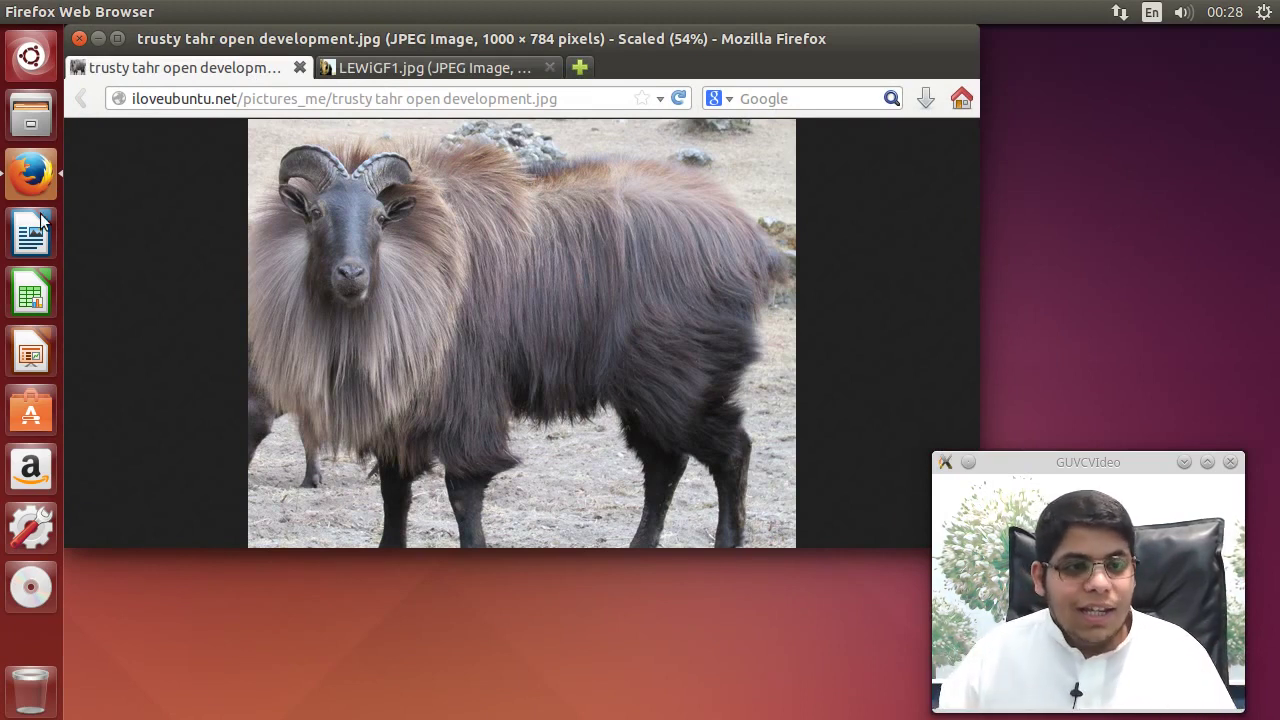
click(80, 39)
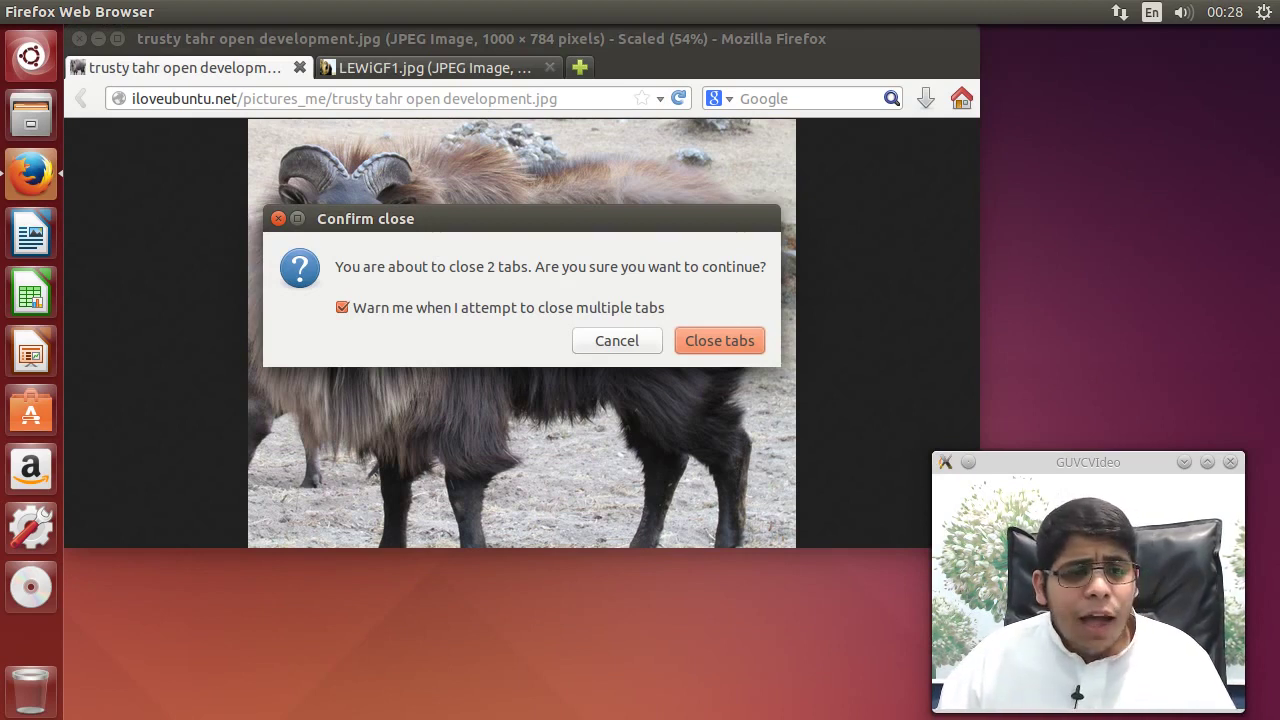
click(686, 346)
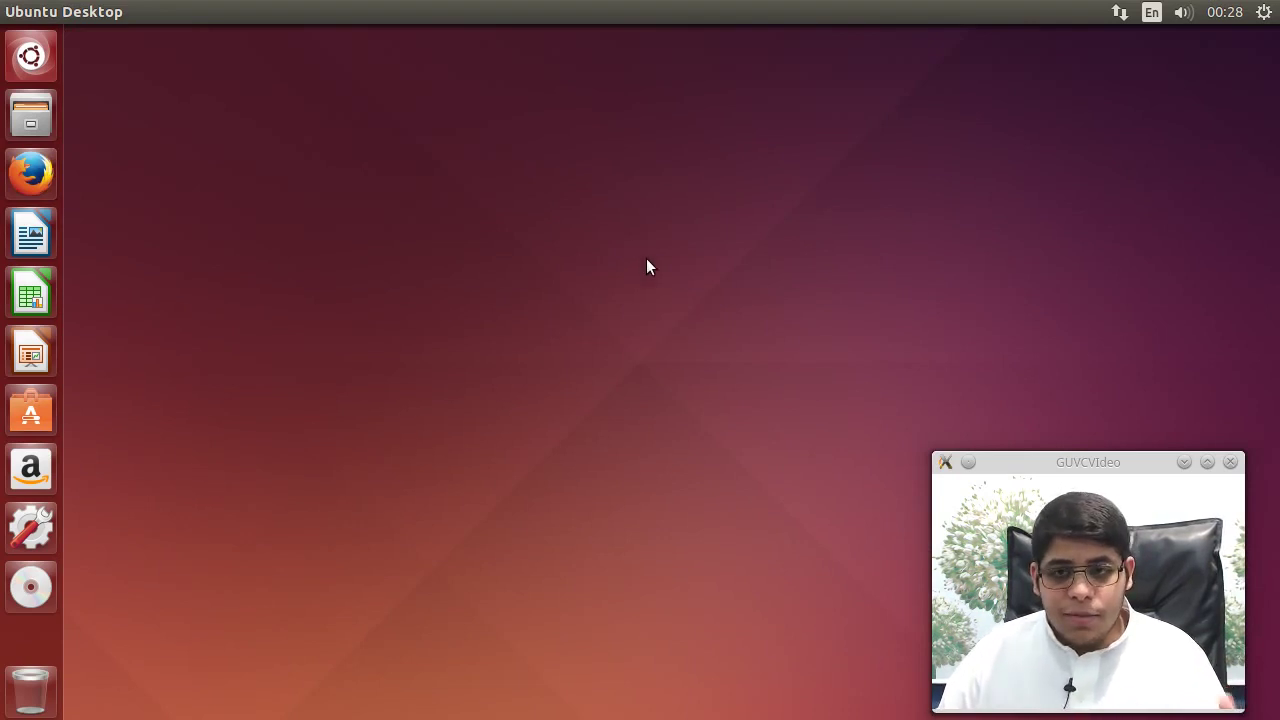
Switch to a guest session and dismiss its notice about temporary data
click(1264, 14)
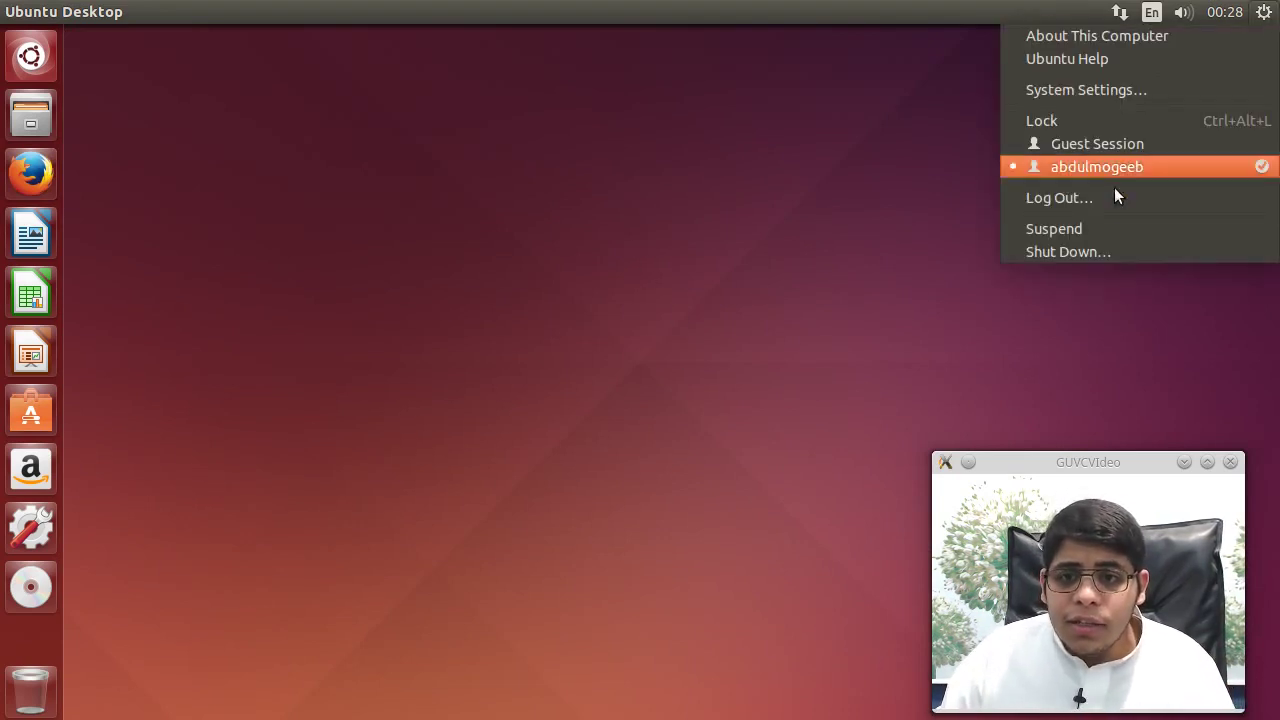
click(1079, 145)
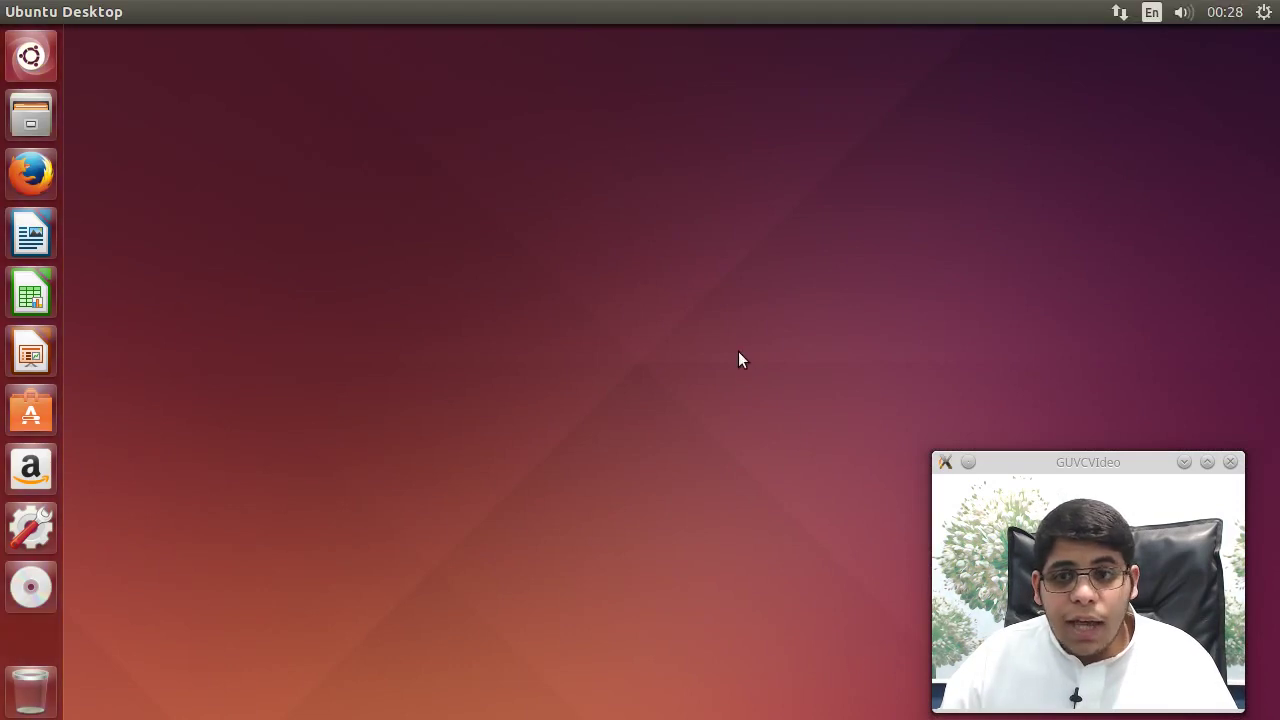
drag(549, 319, 567, 258)
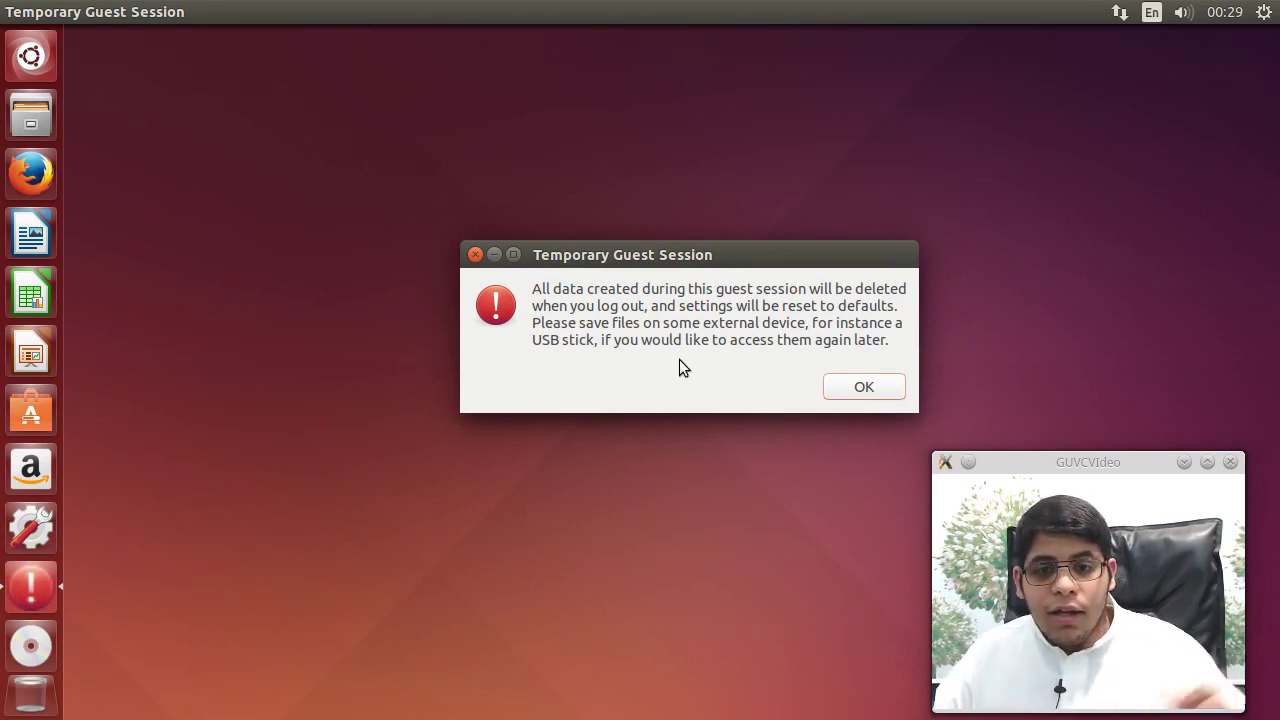
click(893, 396)
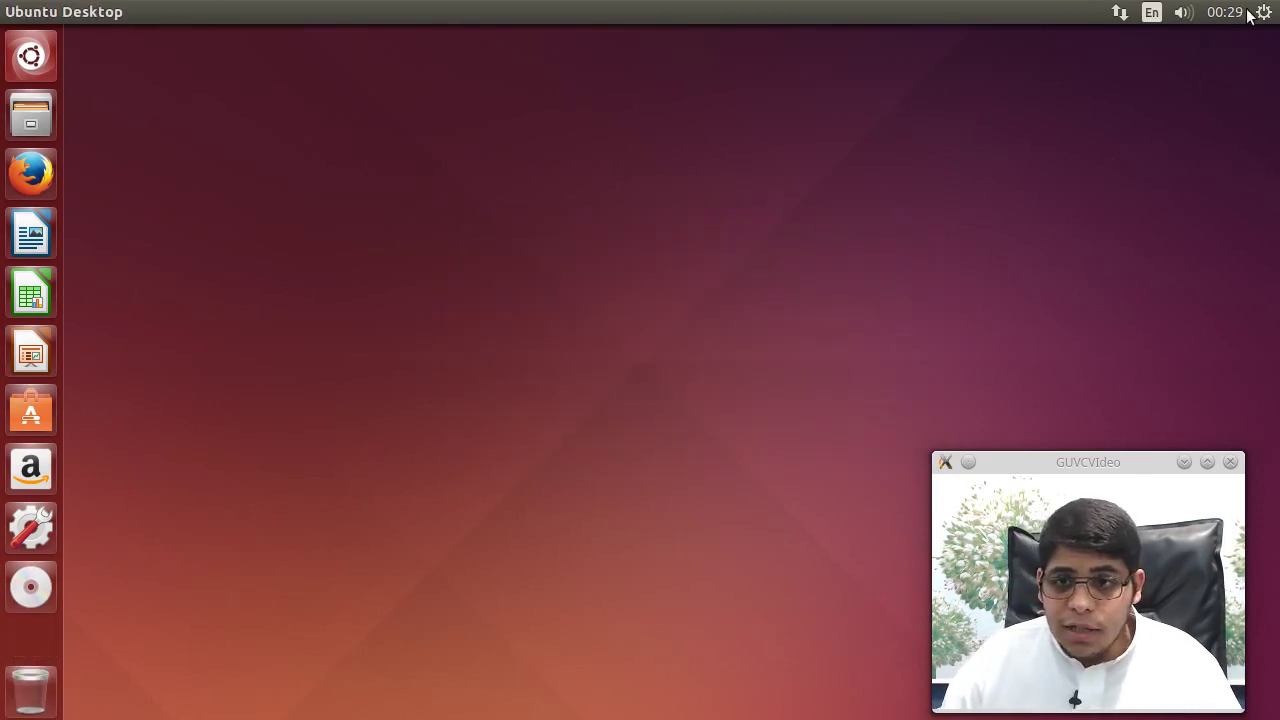
Return to the personal account by entering the account password, and continue past the internal error dialog with error reporting enabled
click(1262, 12)
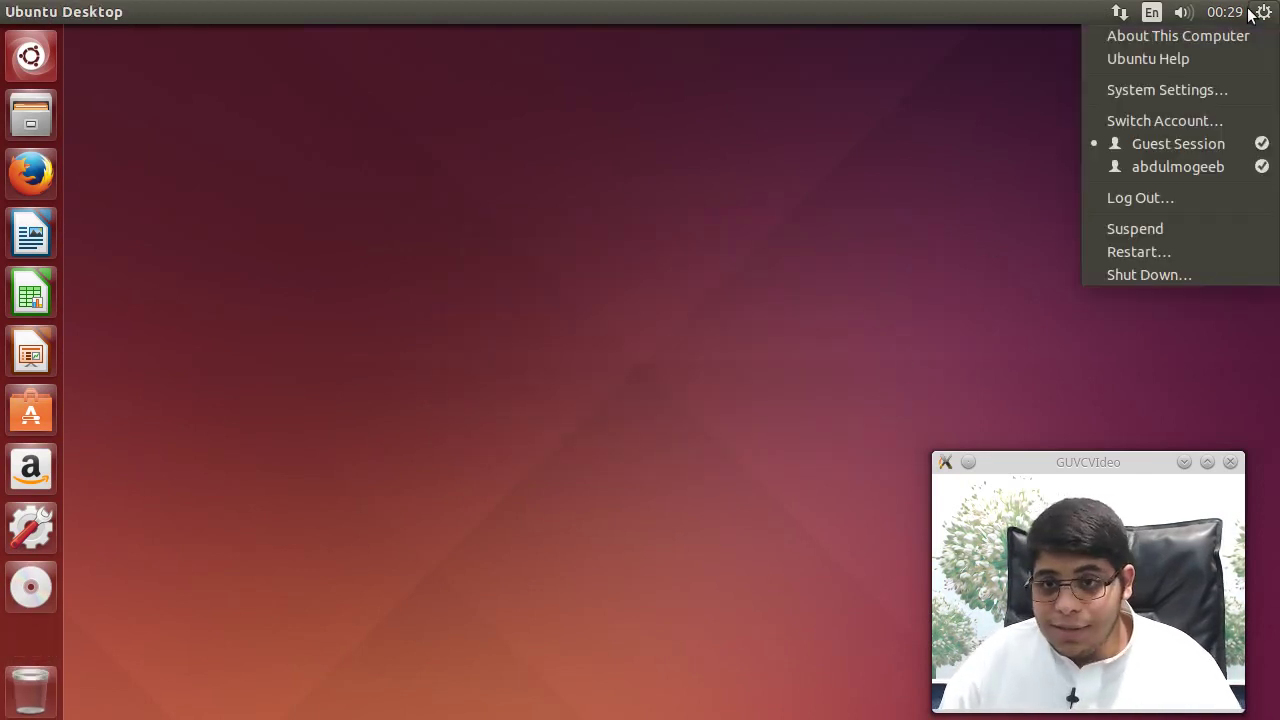
click(1187, 166)
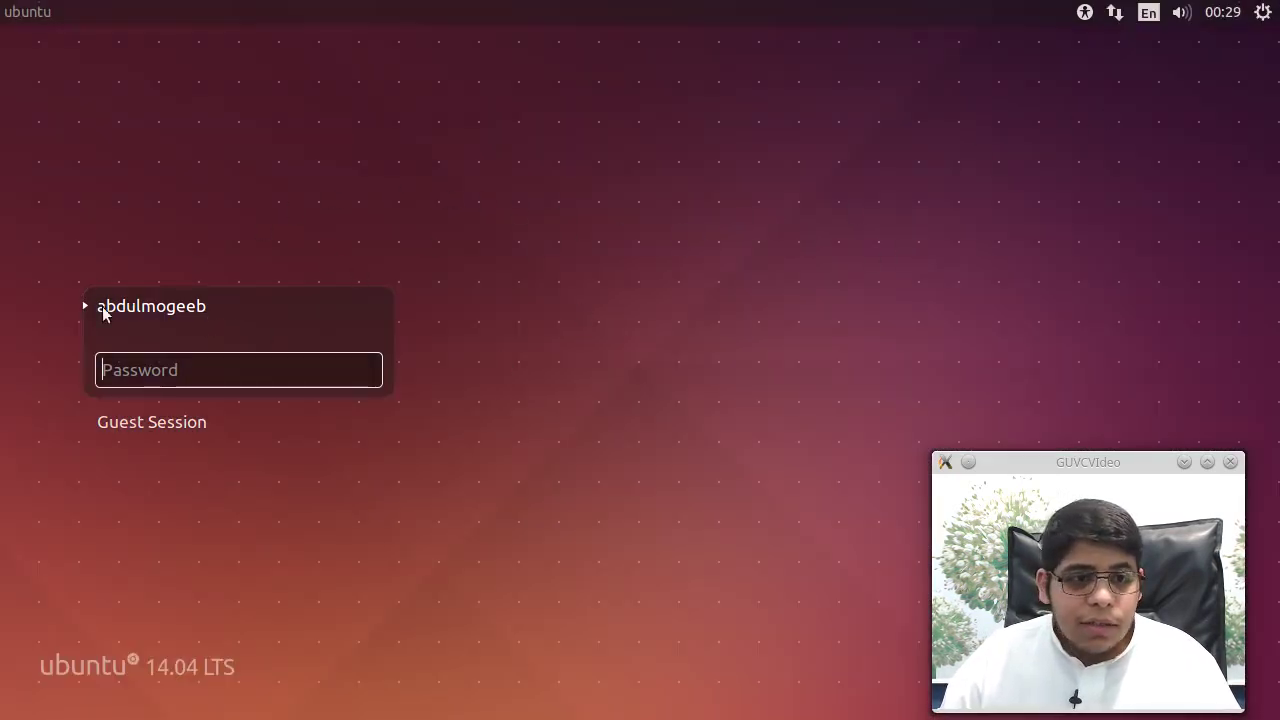
text(••••••)
key(Return)
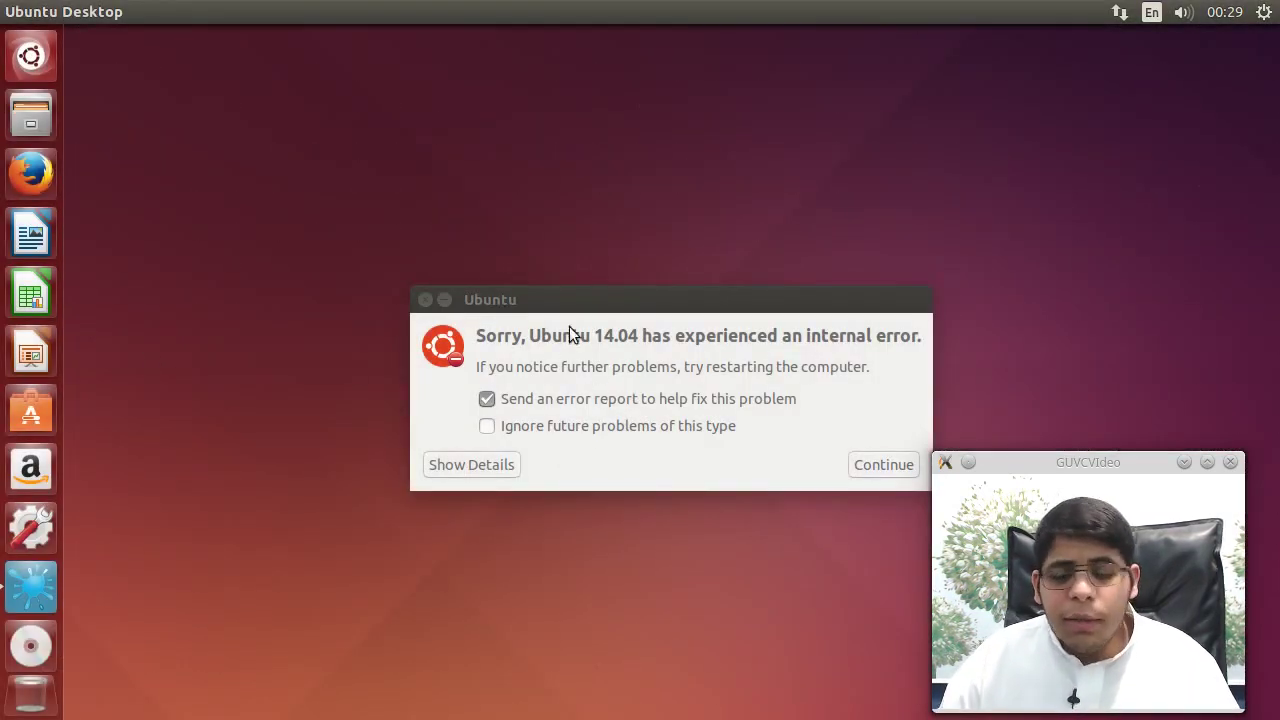
drag(584, 307, 582, 193)
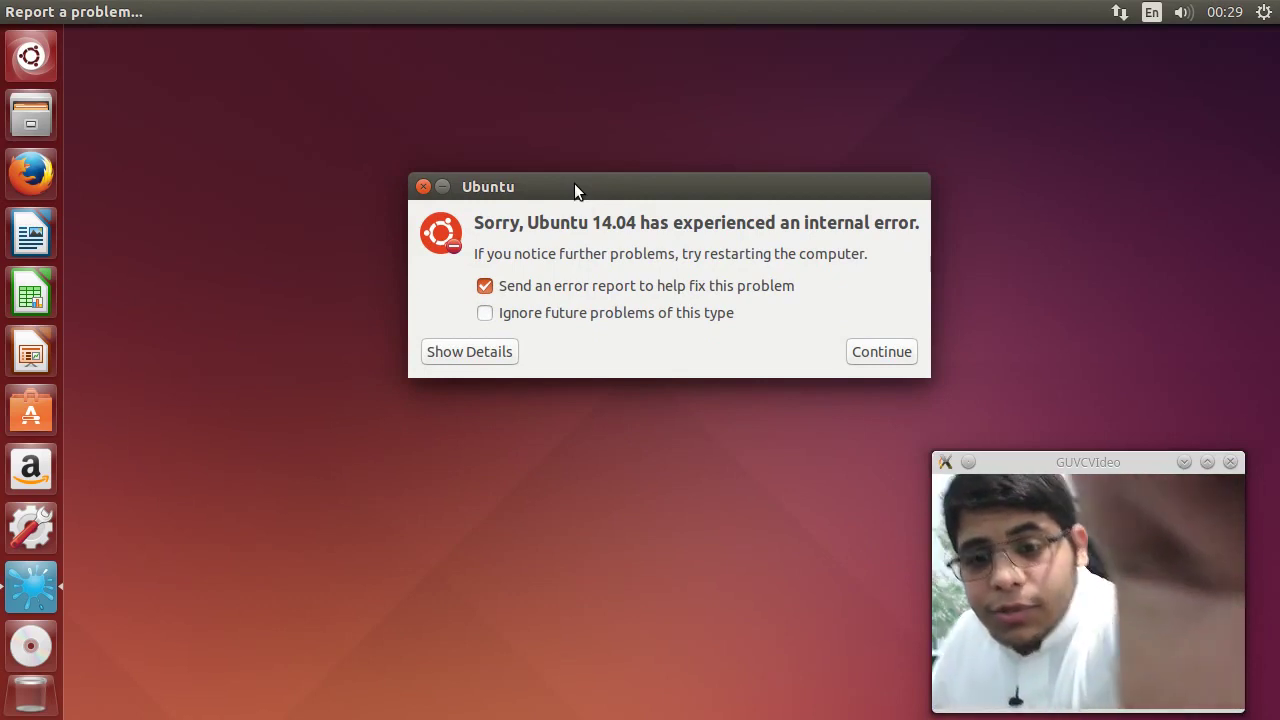
click(868, 353)
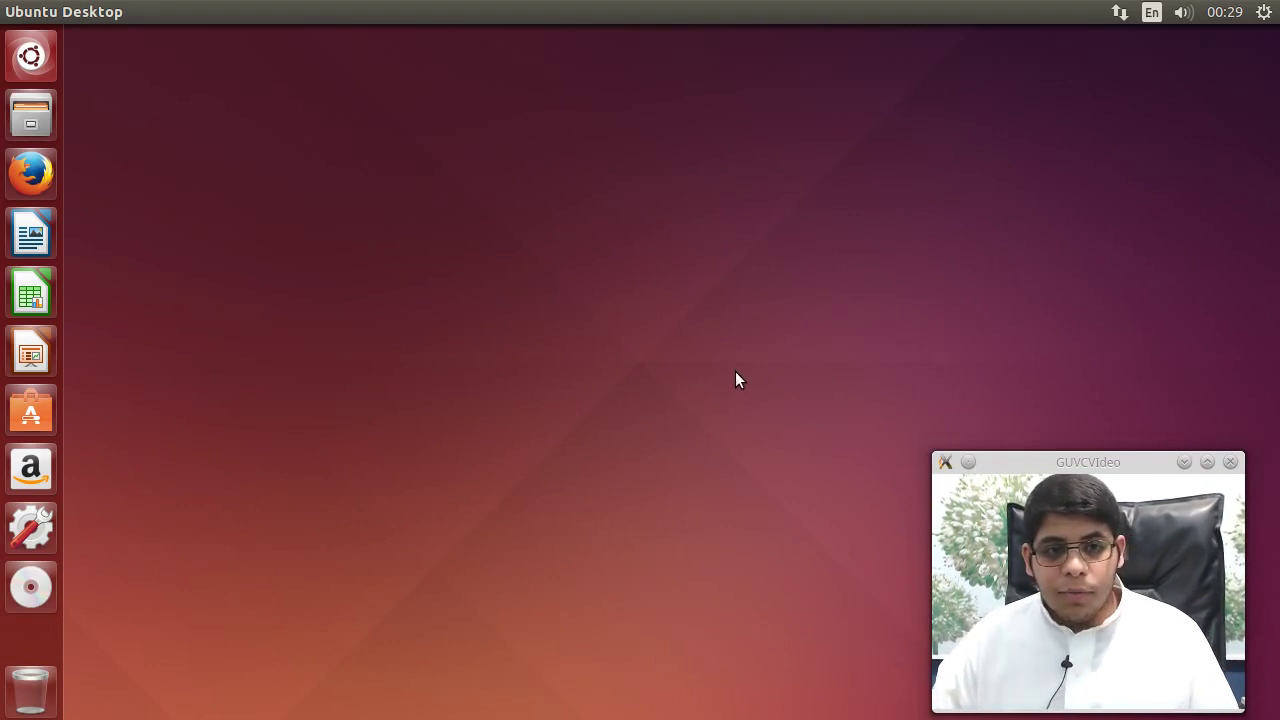
Open the desktop's Appearance settings and show the Behavior options
right_click(354, 215)
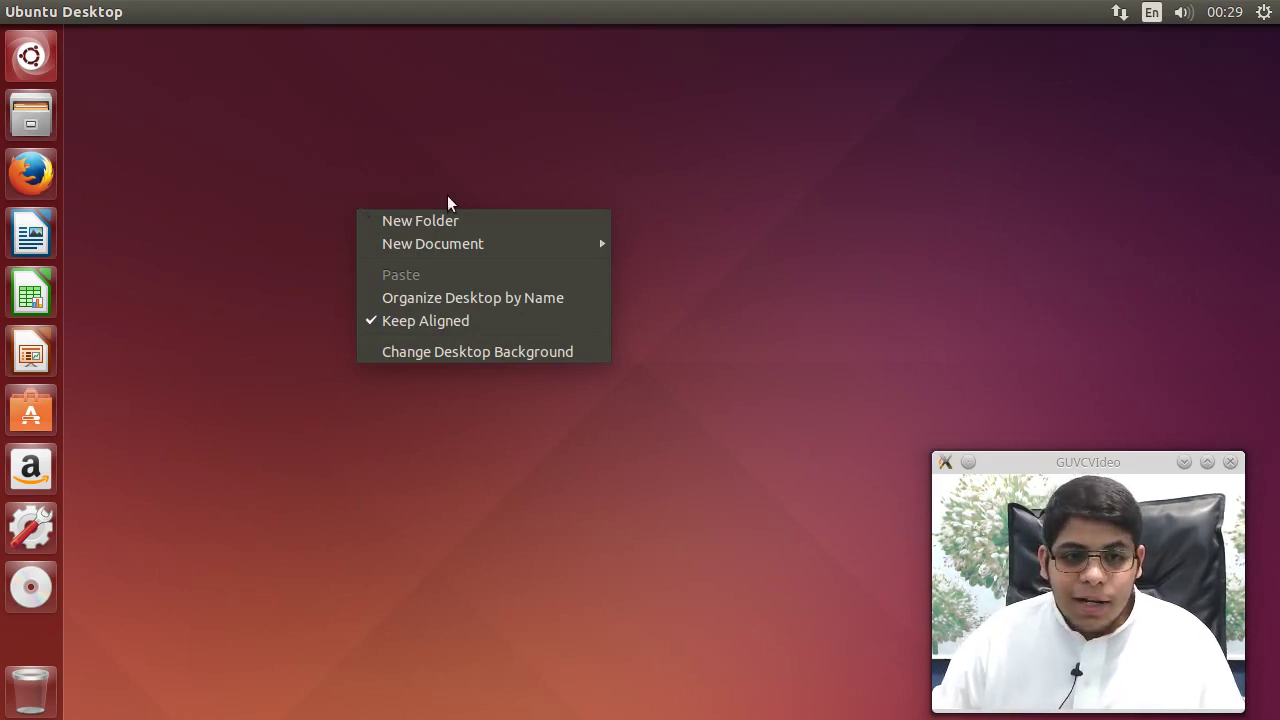
click(531, 354)
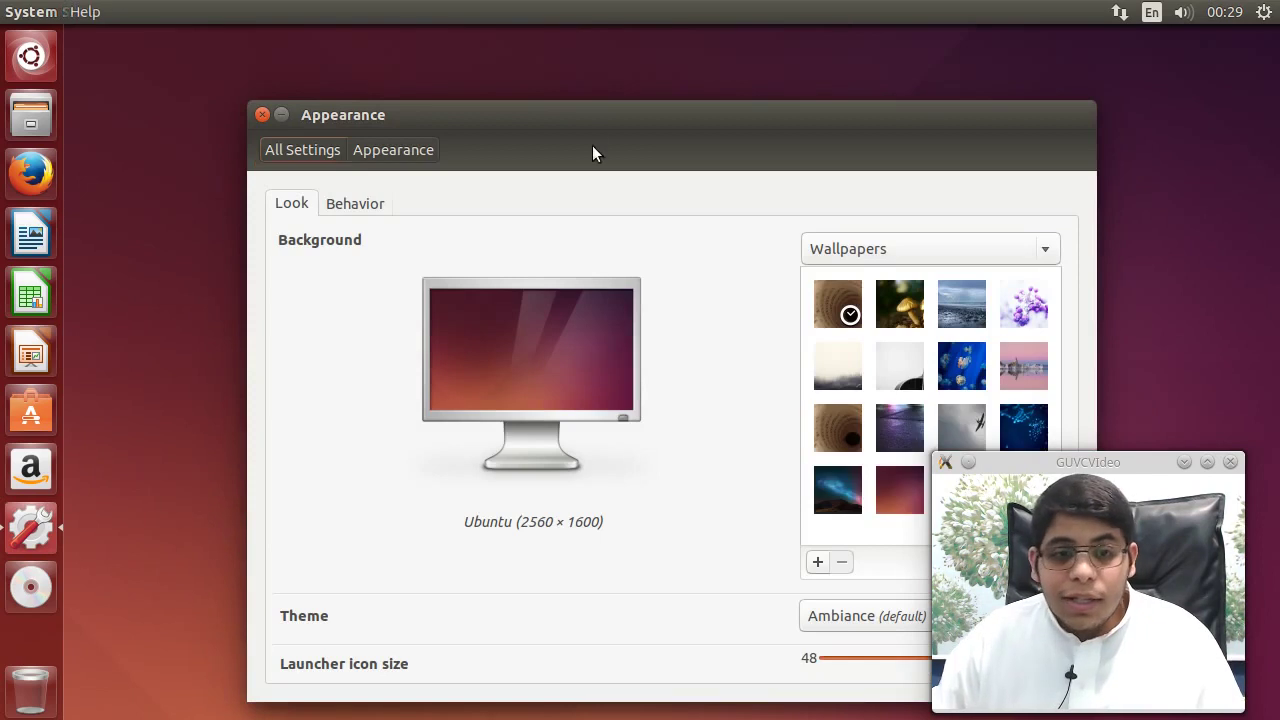
drag(590, 121, 416, 59)
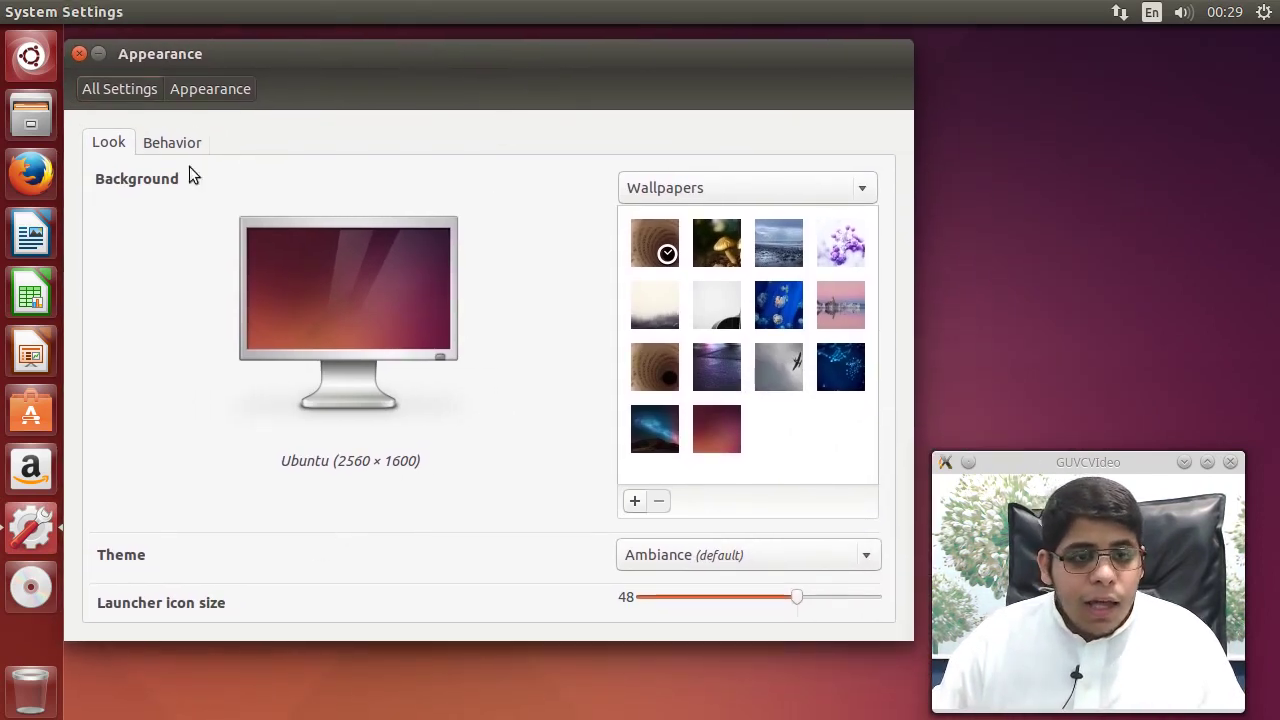
click(175, 142)
drag(306, 60, 344, 66)
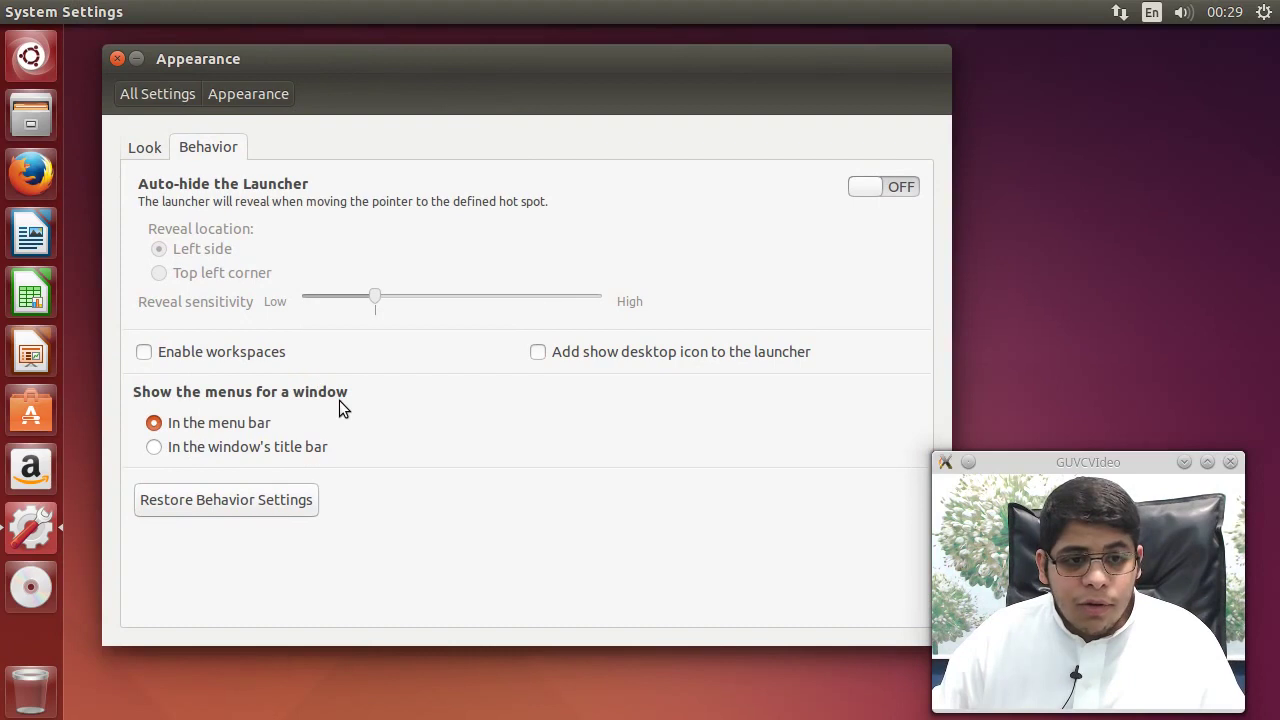
Open the home folder in Files and examine the global menu bar for both the Files and Appearance windows
mouse_move(132, 10)
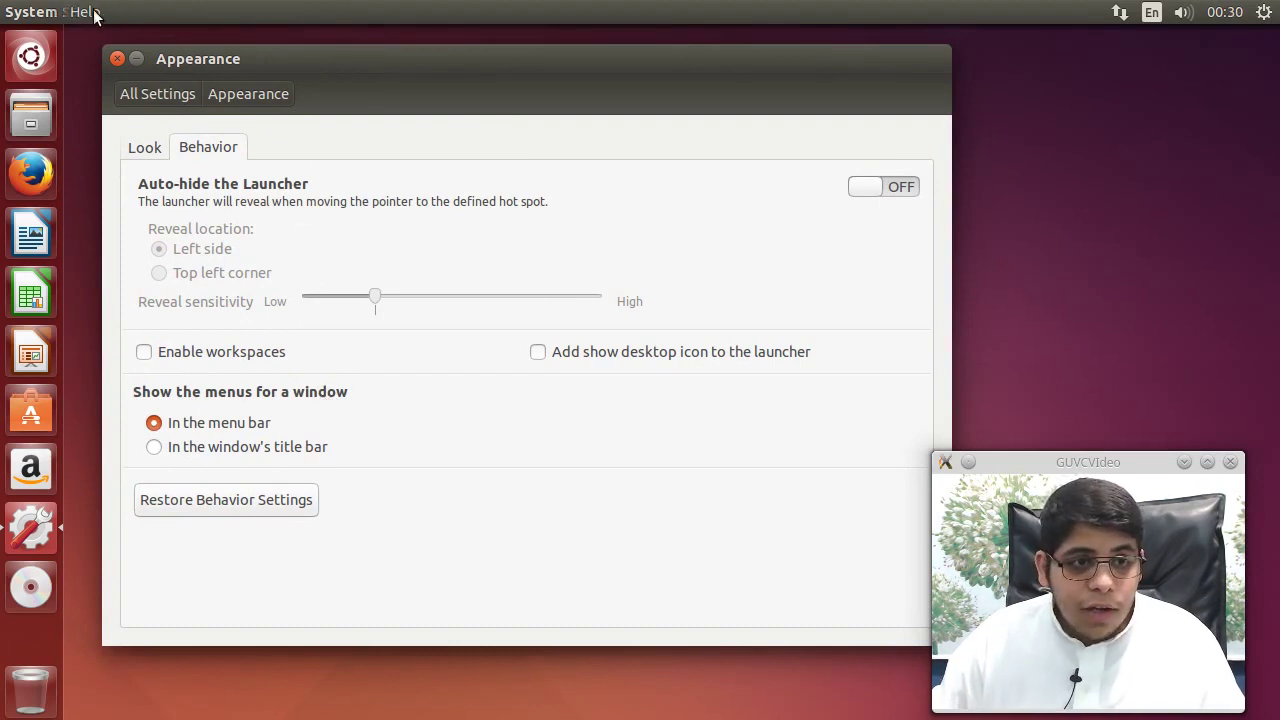
click(30, 115)
drag(694, 188, 539, 138)
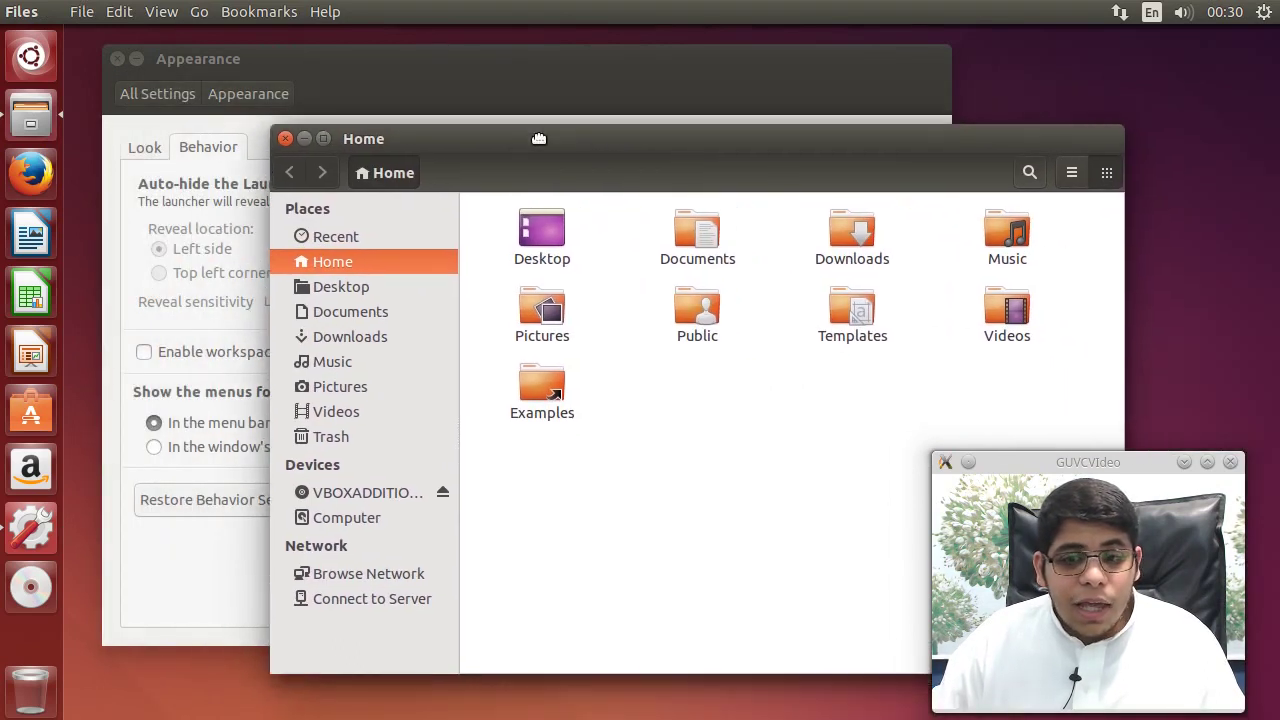
click(119, 11)
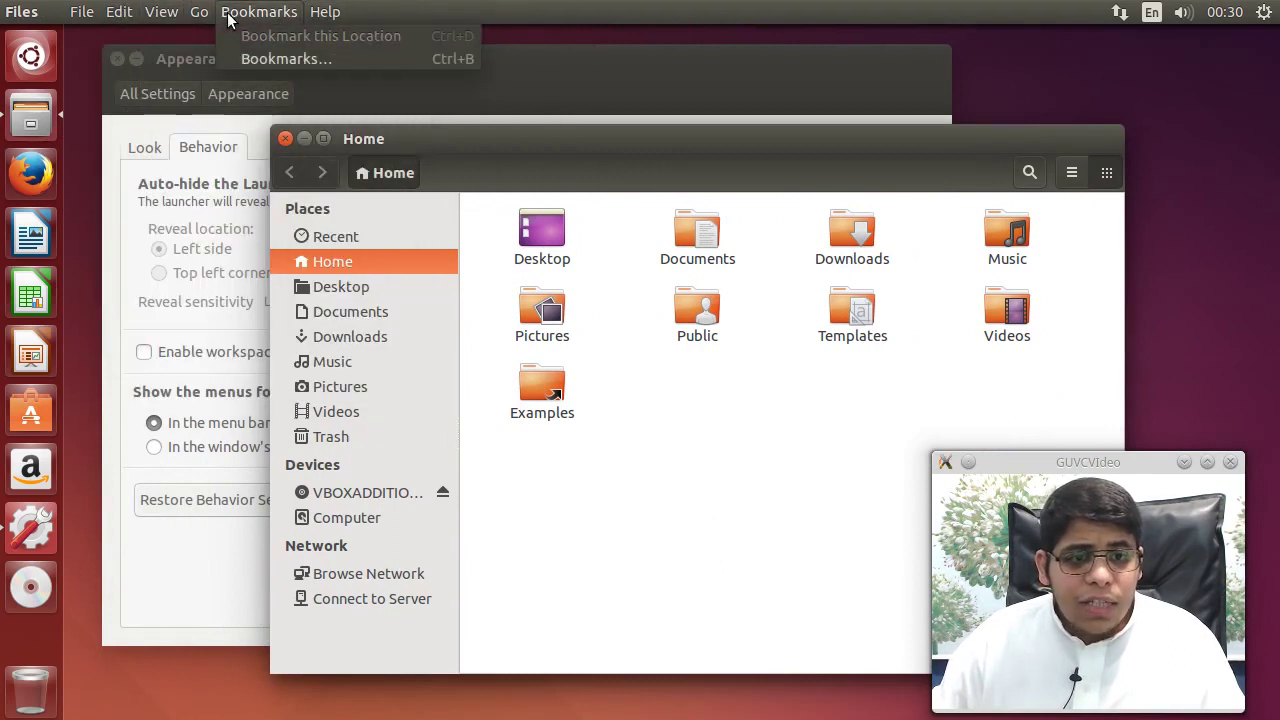
click(602, 80)
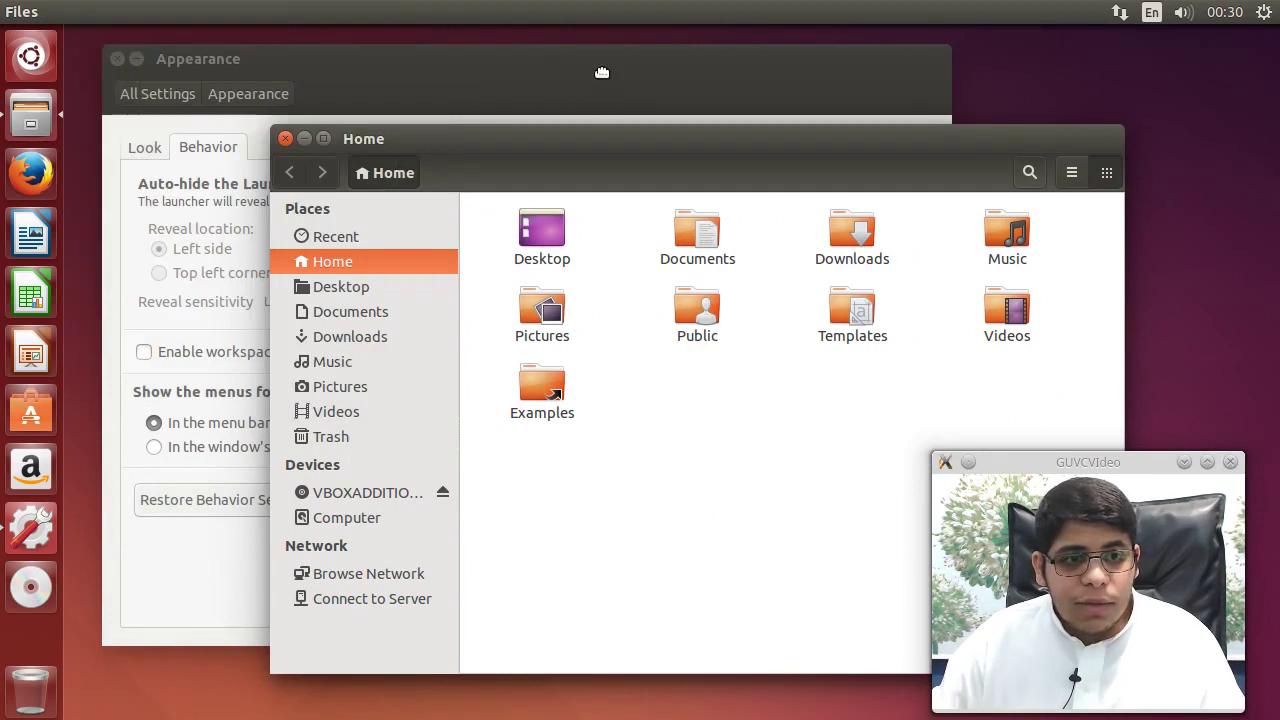
click(603, 73)
click(94, 12)
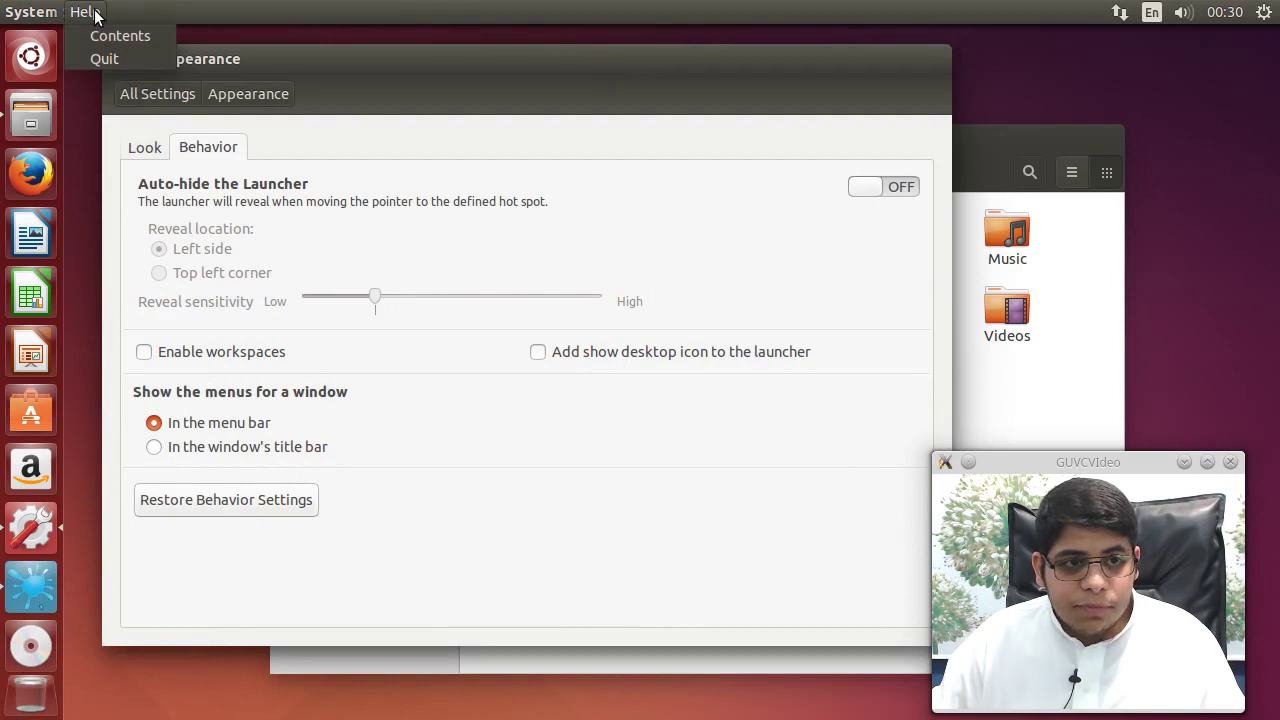
click(94, 12)
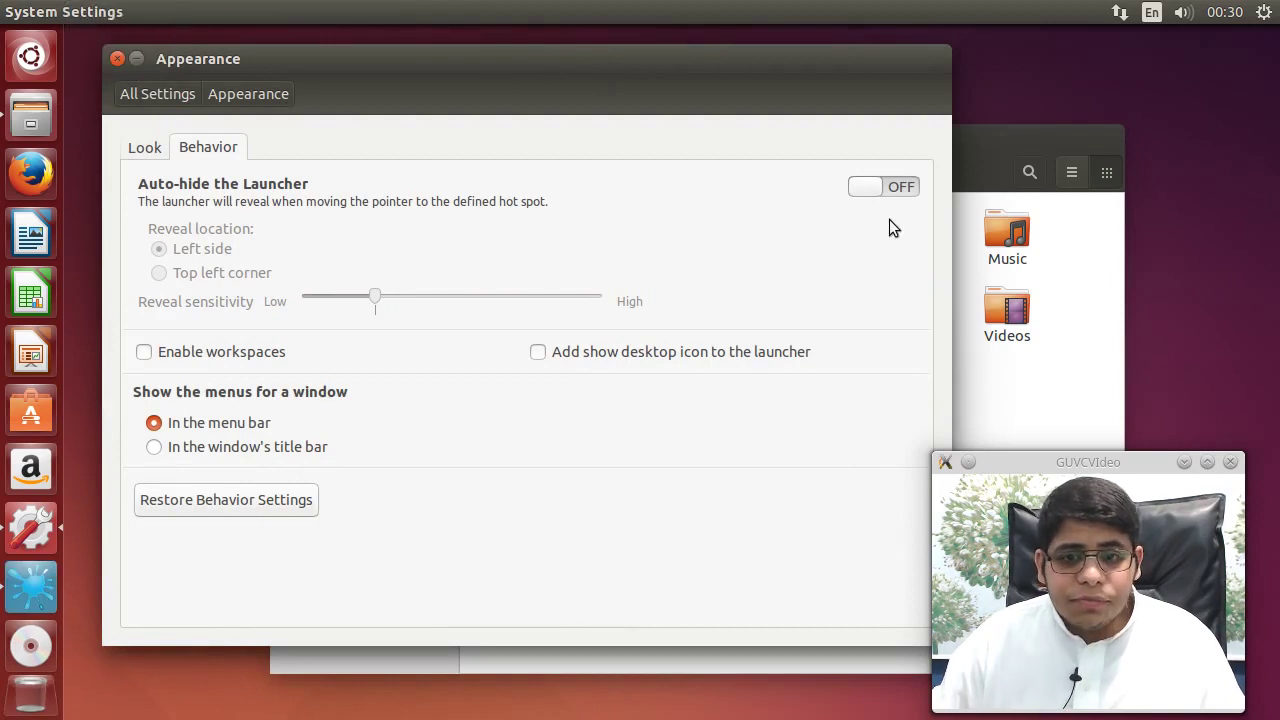
Show window menus in the window's title bar, check them in the Appearance and Files windows, and close Files
click(215, 450)
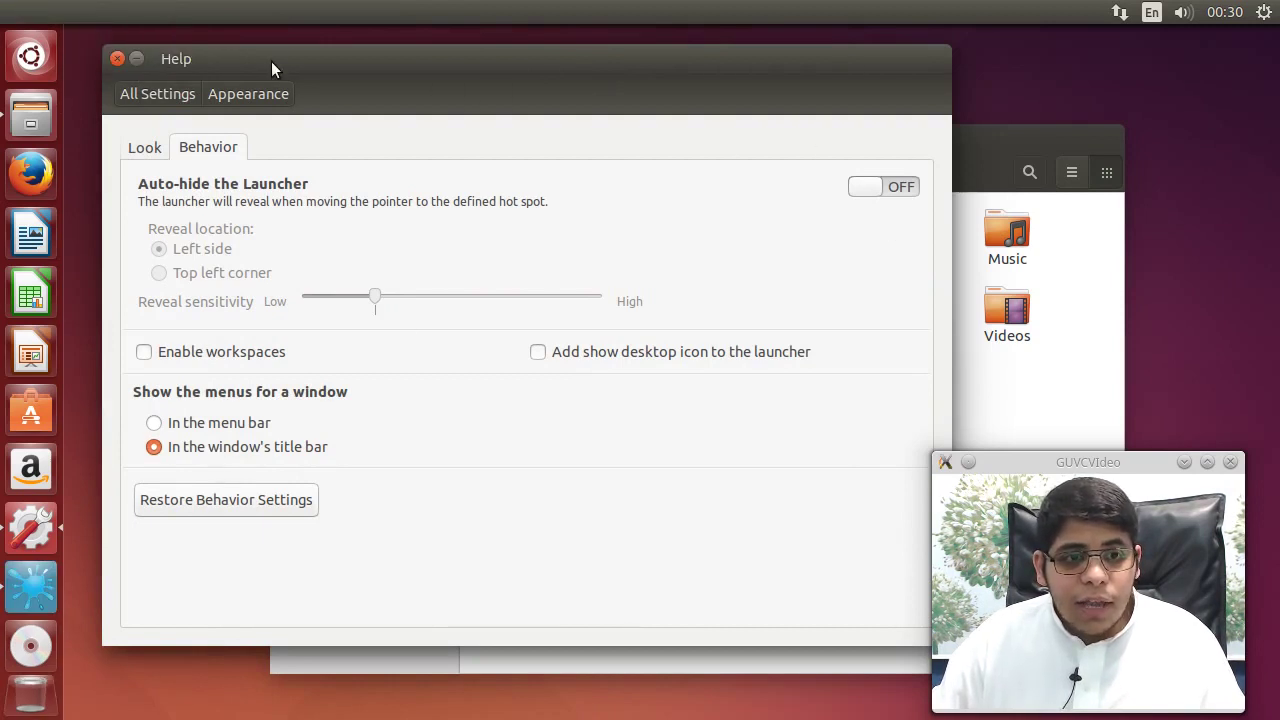
click(175, 61)
click(175, 60)
click(958, 150)
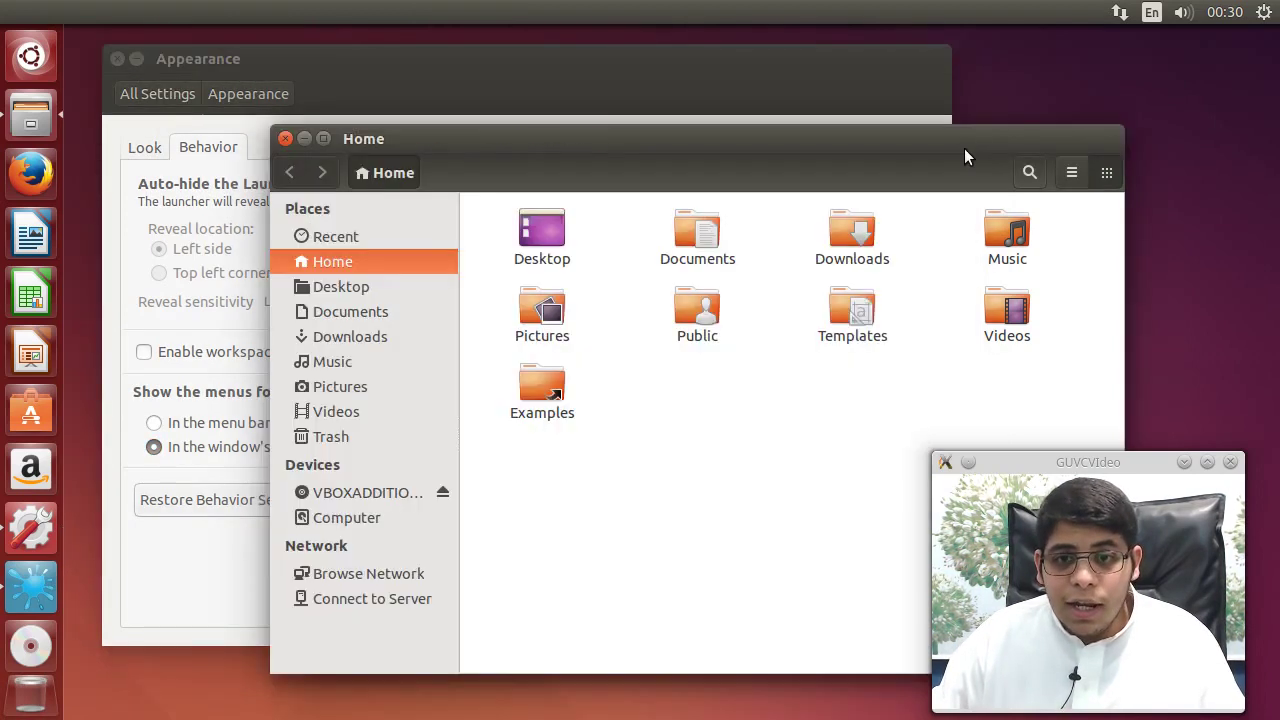
click(578, 145)
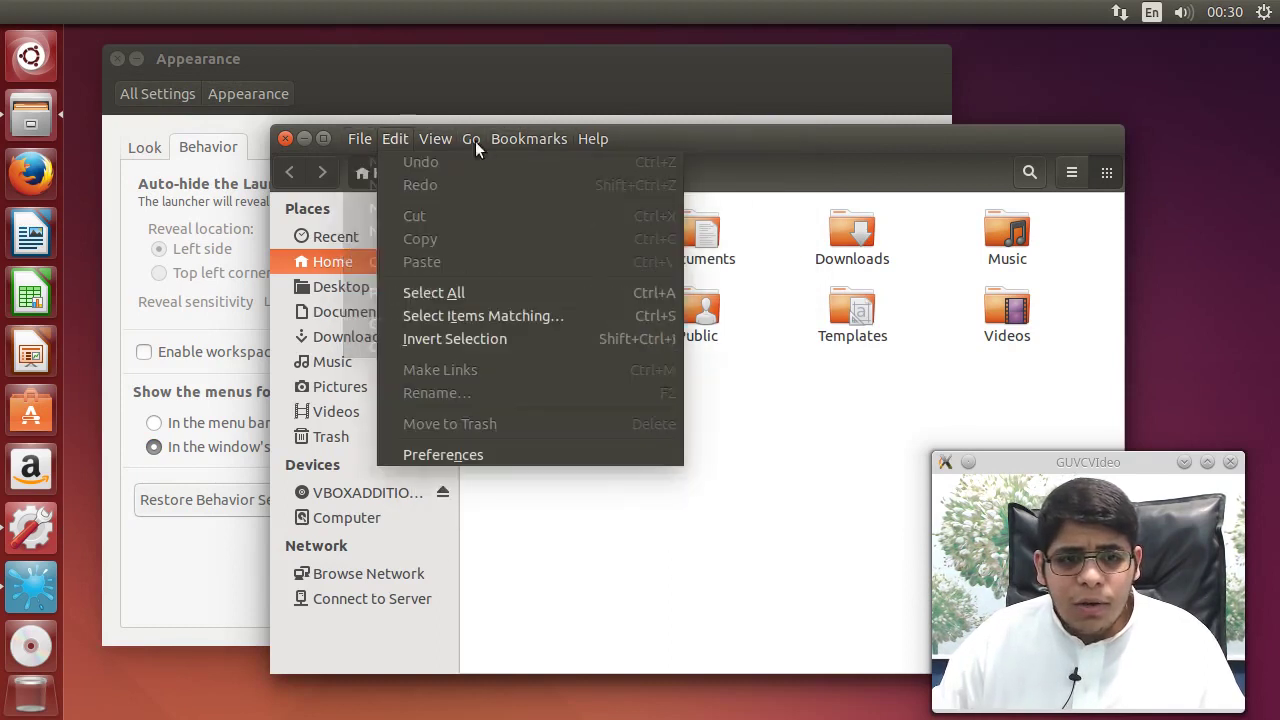
click(837, 151)
click(285, 143)
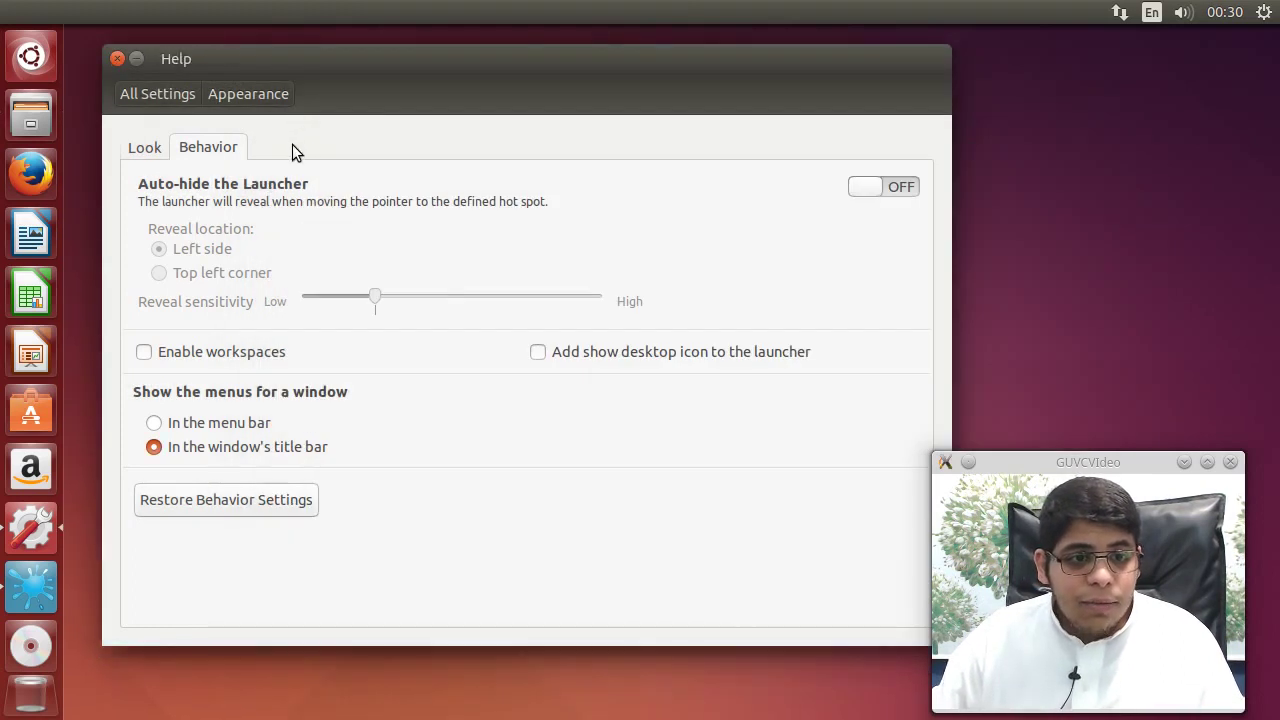
Turn on auto-hide for the launcher and raise its reveal sensitivity to High
click(872, 195)
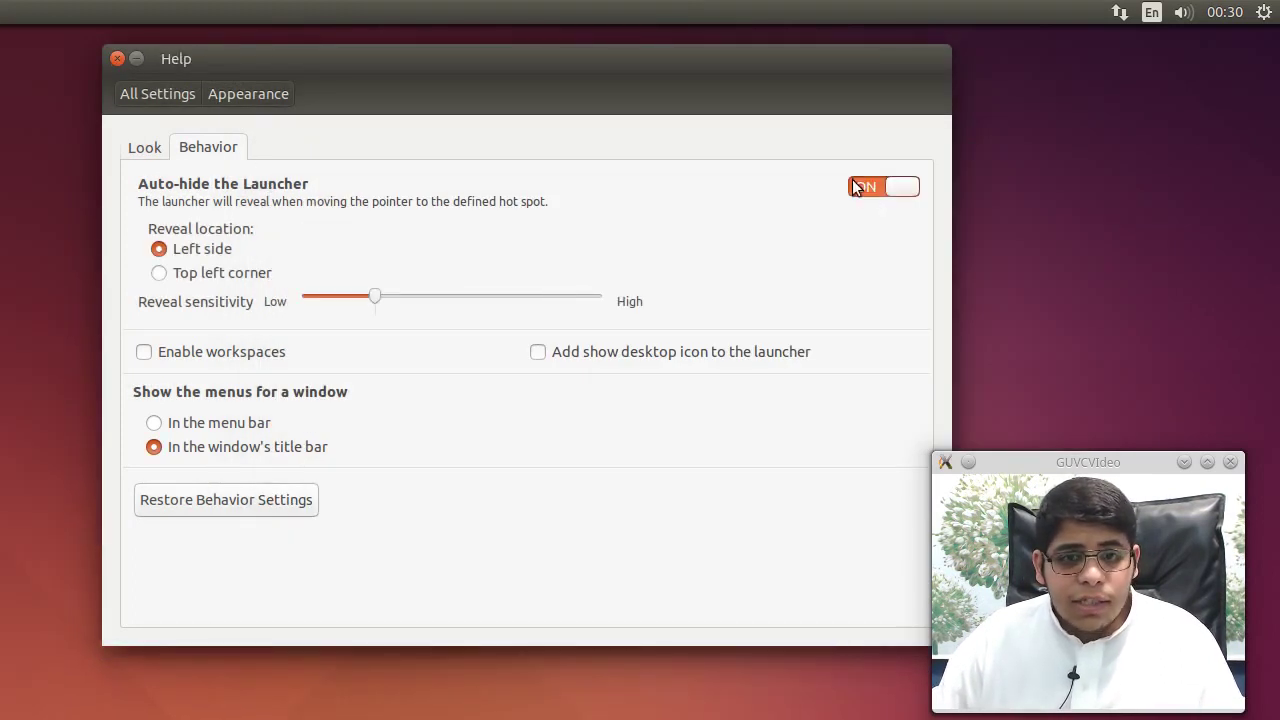
drag(555, 59, 740, 74)
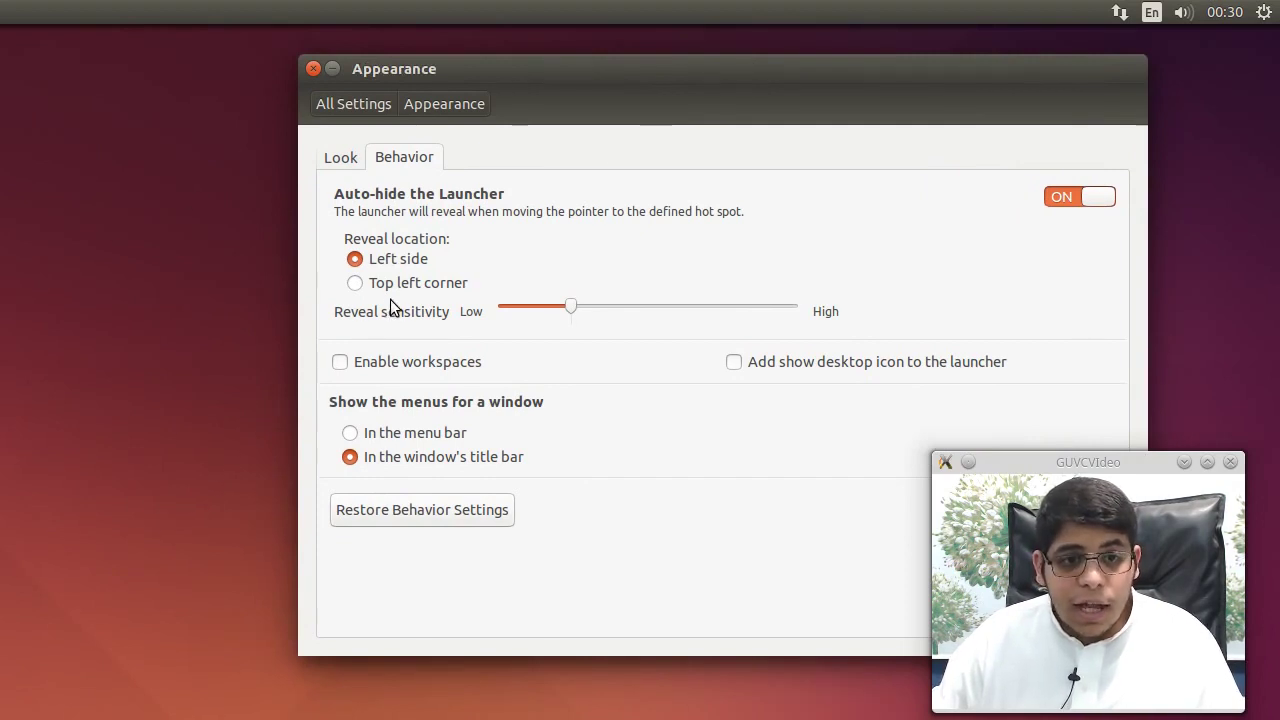
click(805, 363)
click(790, 363)
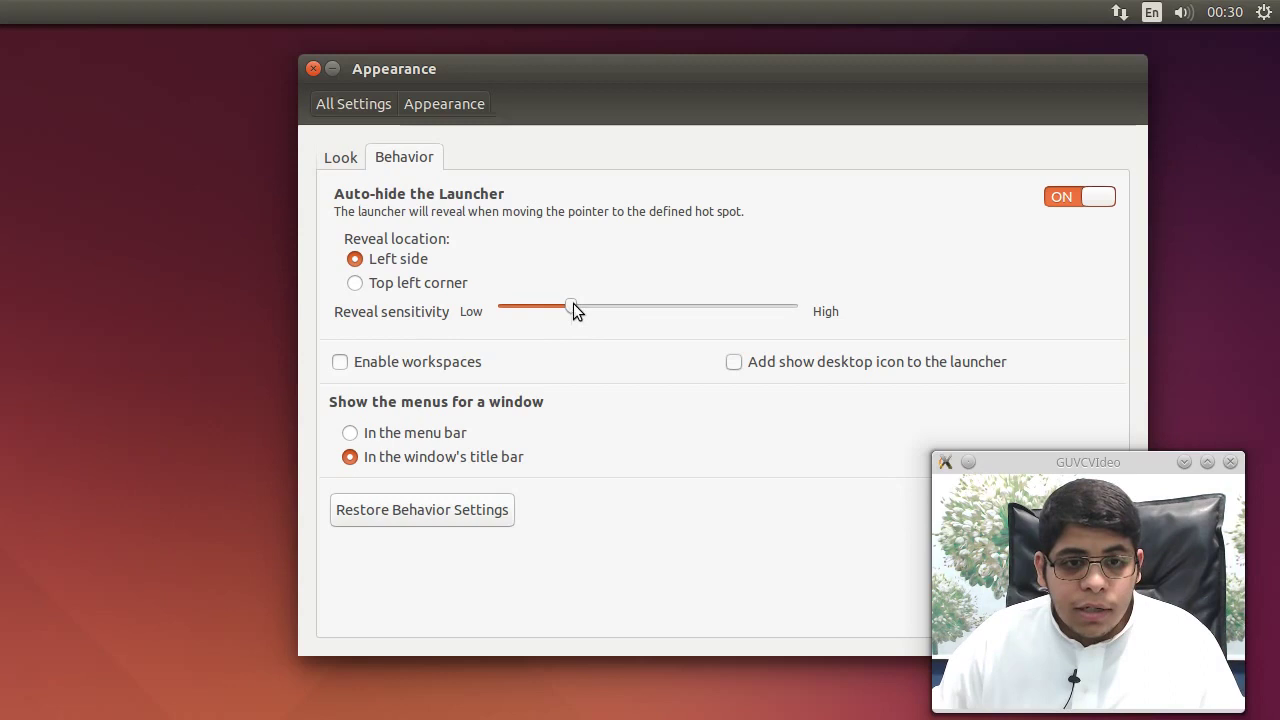
drag(597, 314, 831, 317)
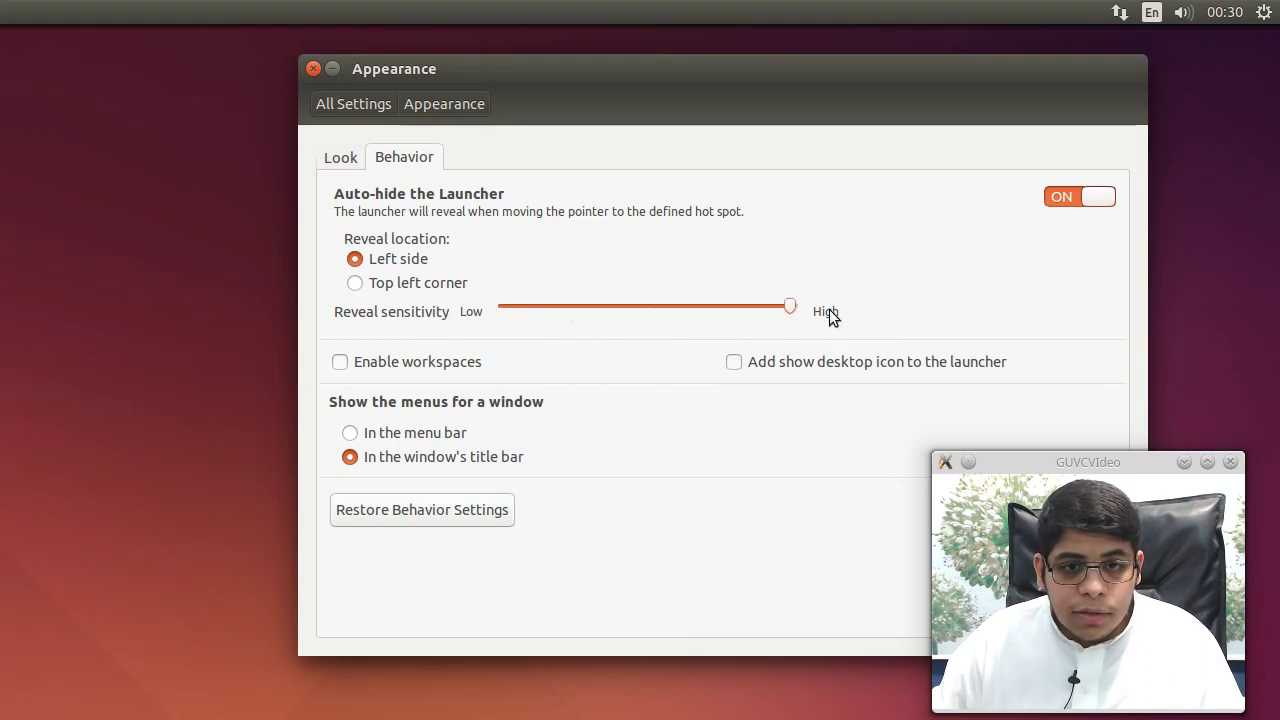
Test revealing the hidden launcher from the desktop's left edge, and open and close the Dash
click(4, 338)
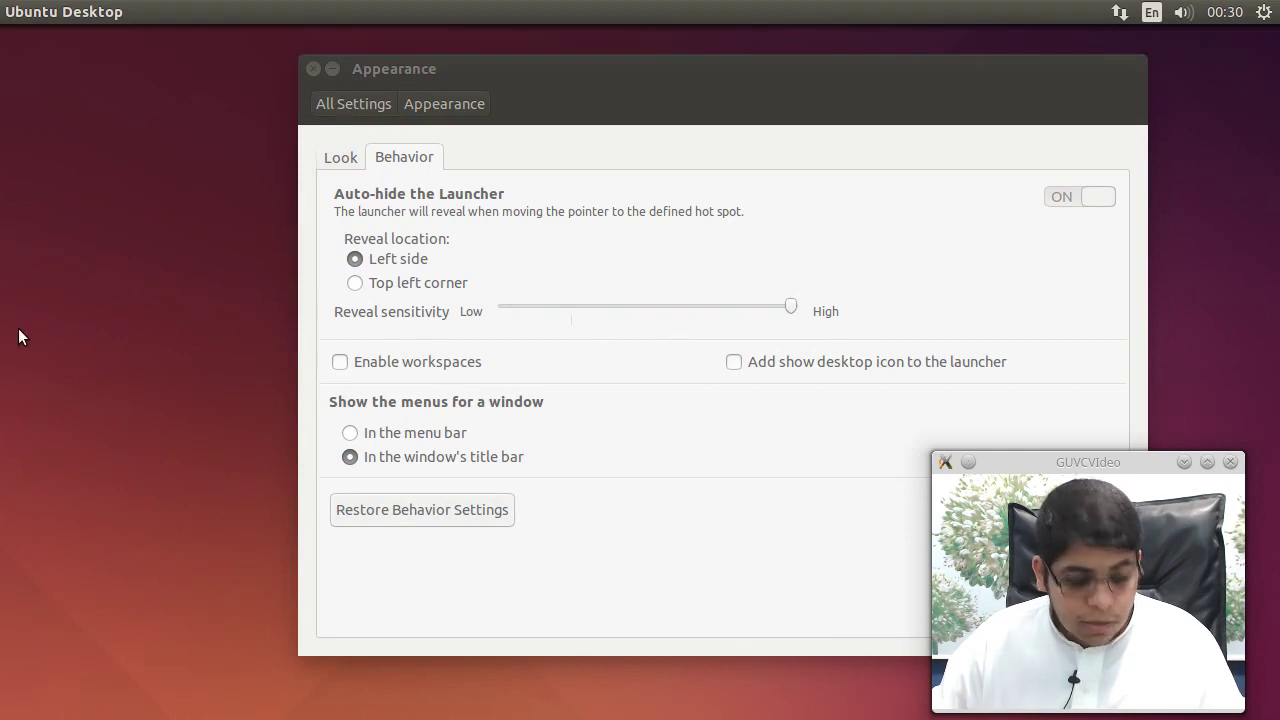
key(super)
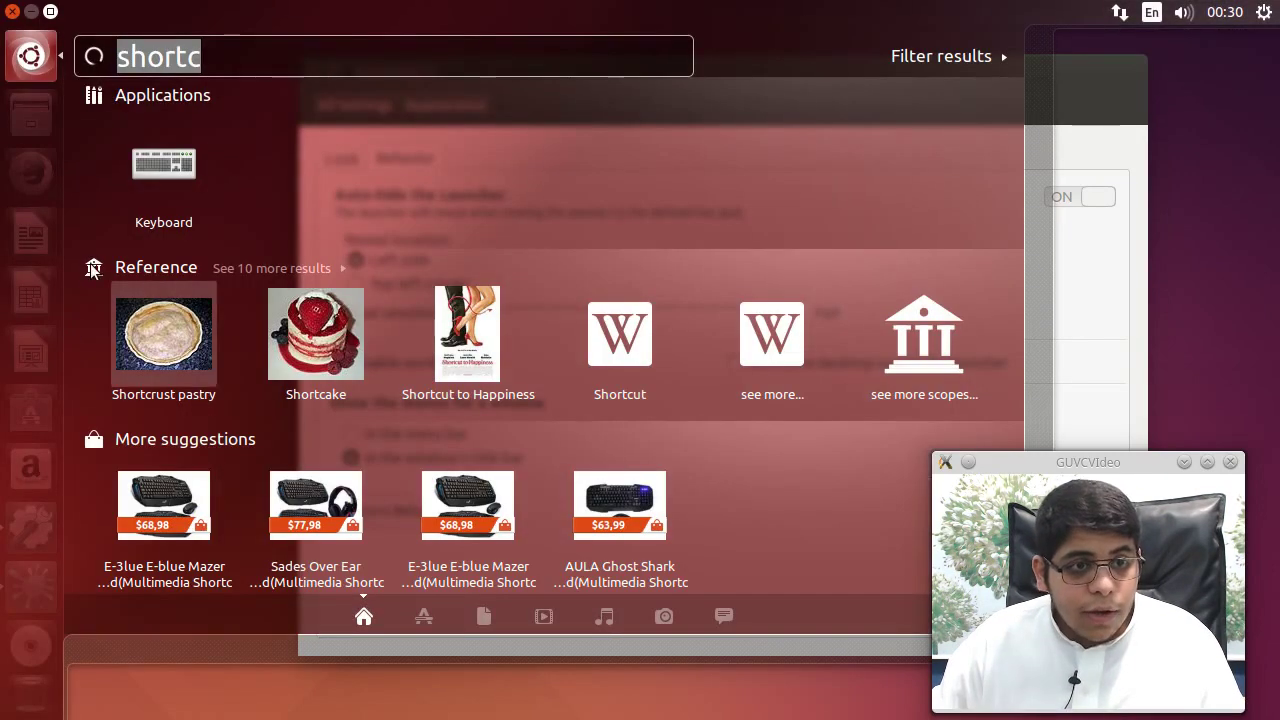
click(45, 74)
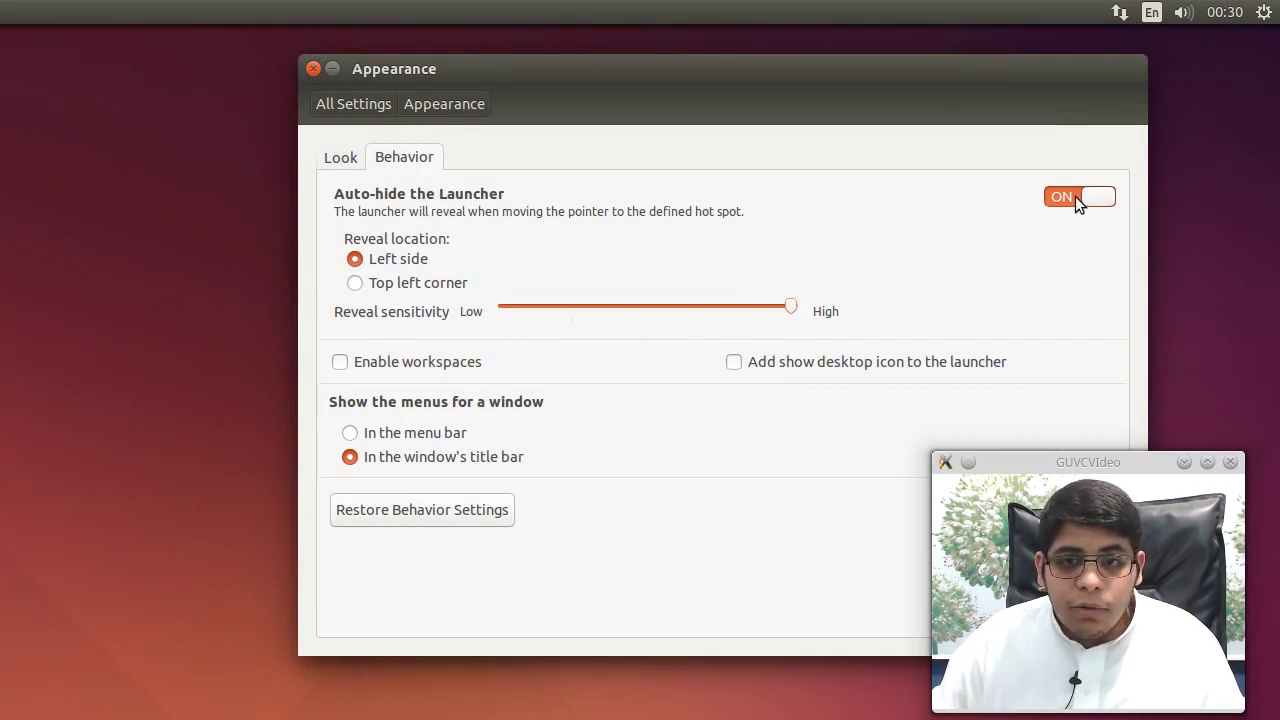
Enable workspaces in the Behavior settings
click(371, 364)
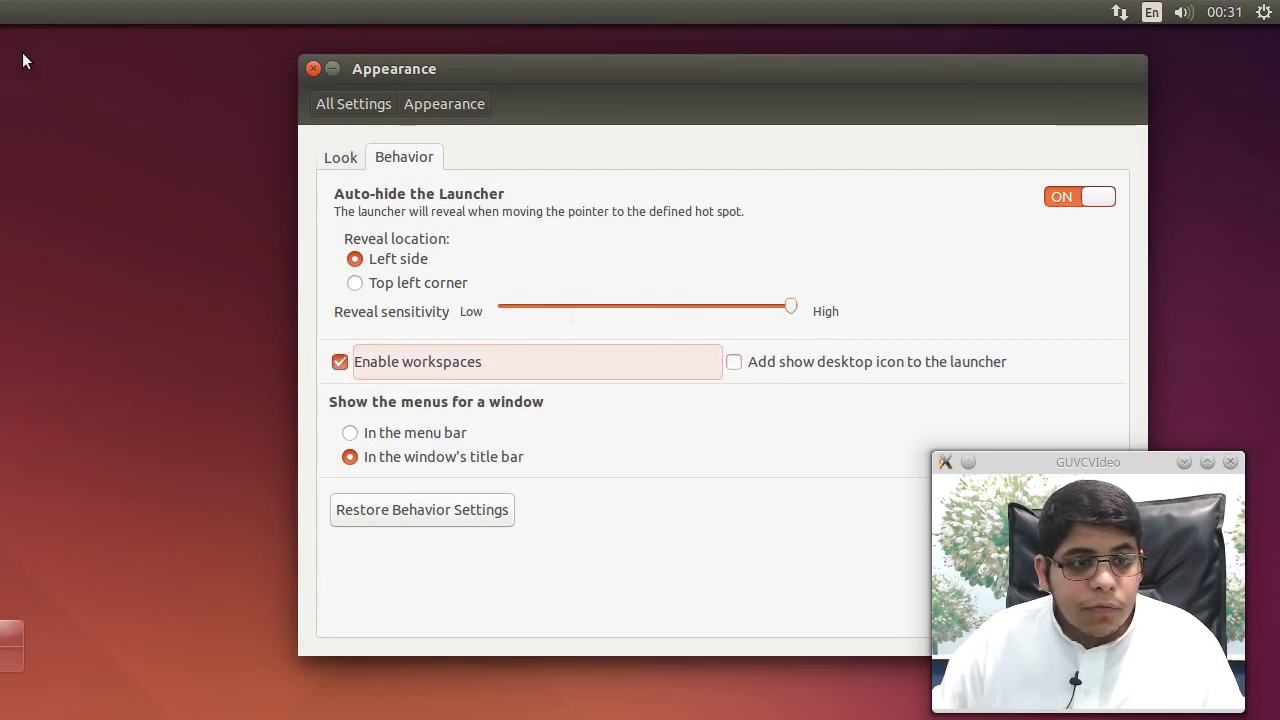
View the overview of all workspaces, return to the one holding the Appearance window, and turn off launcher auto-hide
key(super)
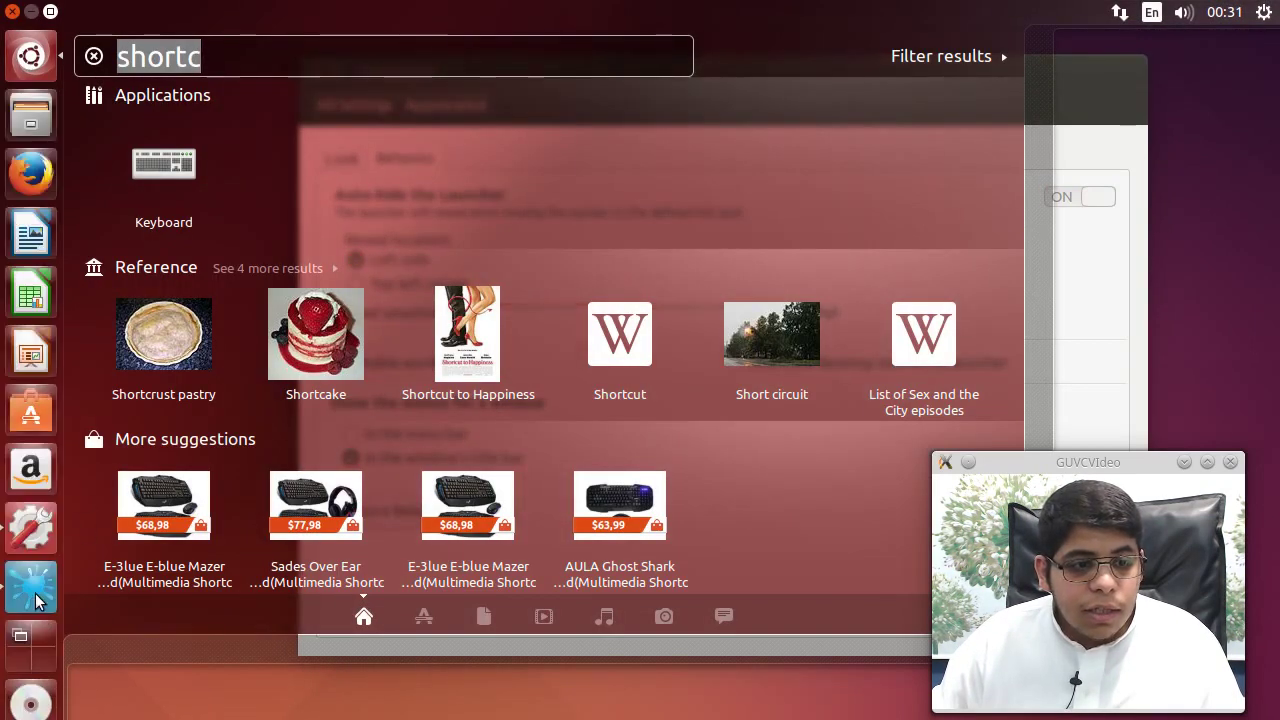
click(32, 646)
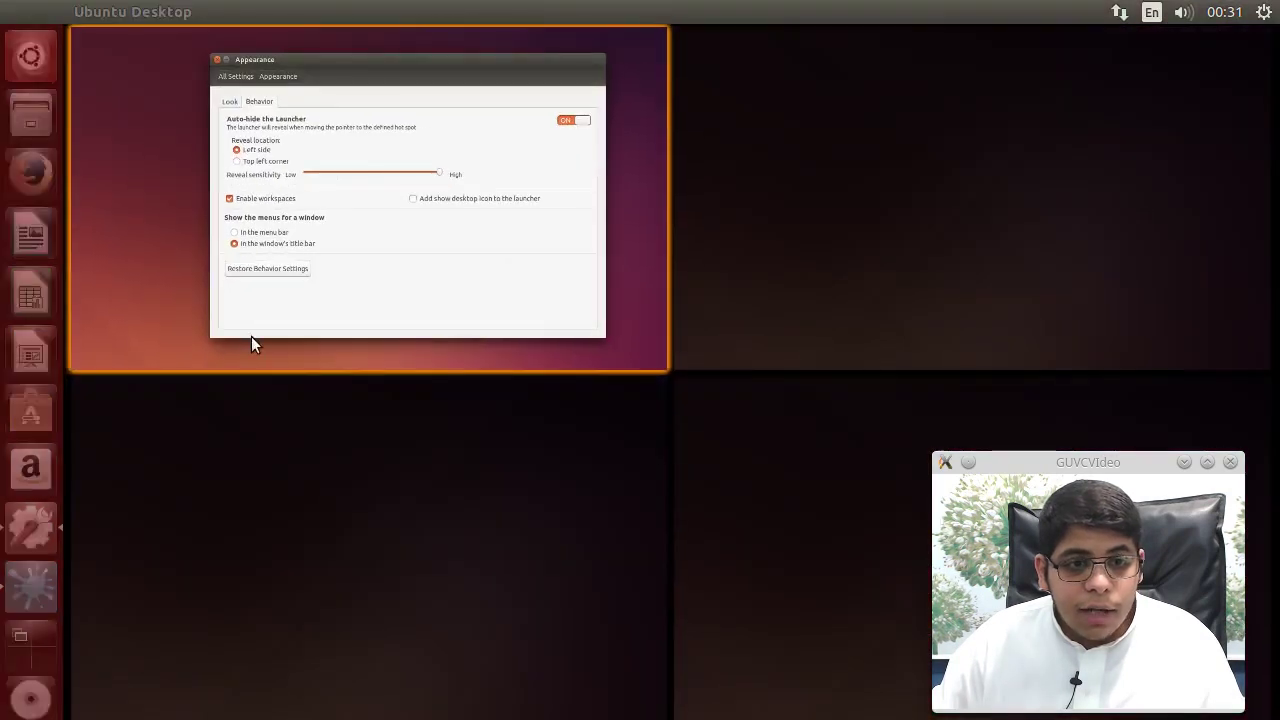
click(440, 270)
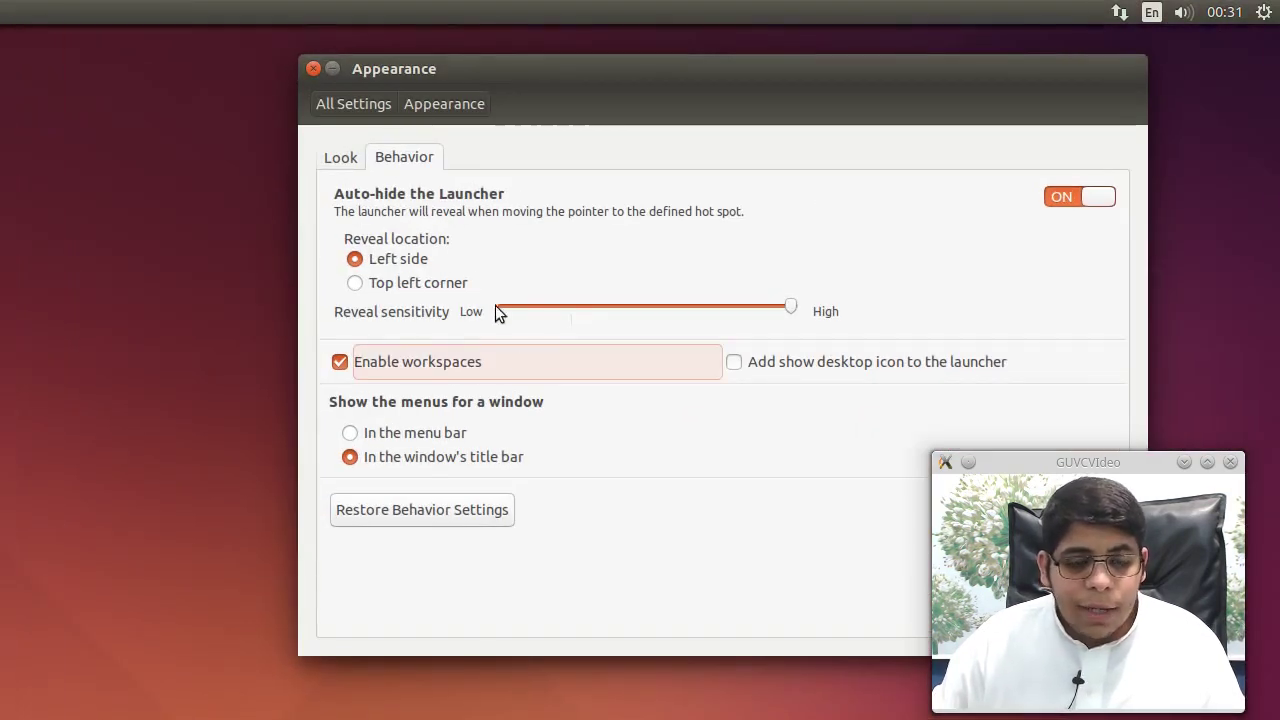
click(1069, 196)
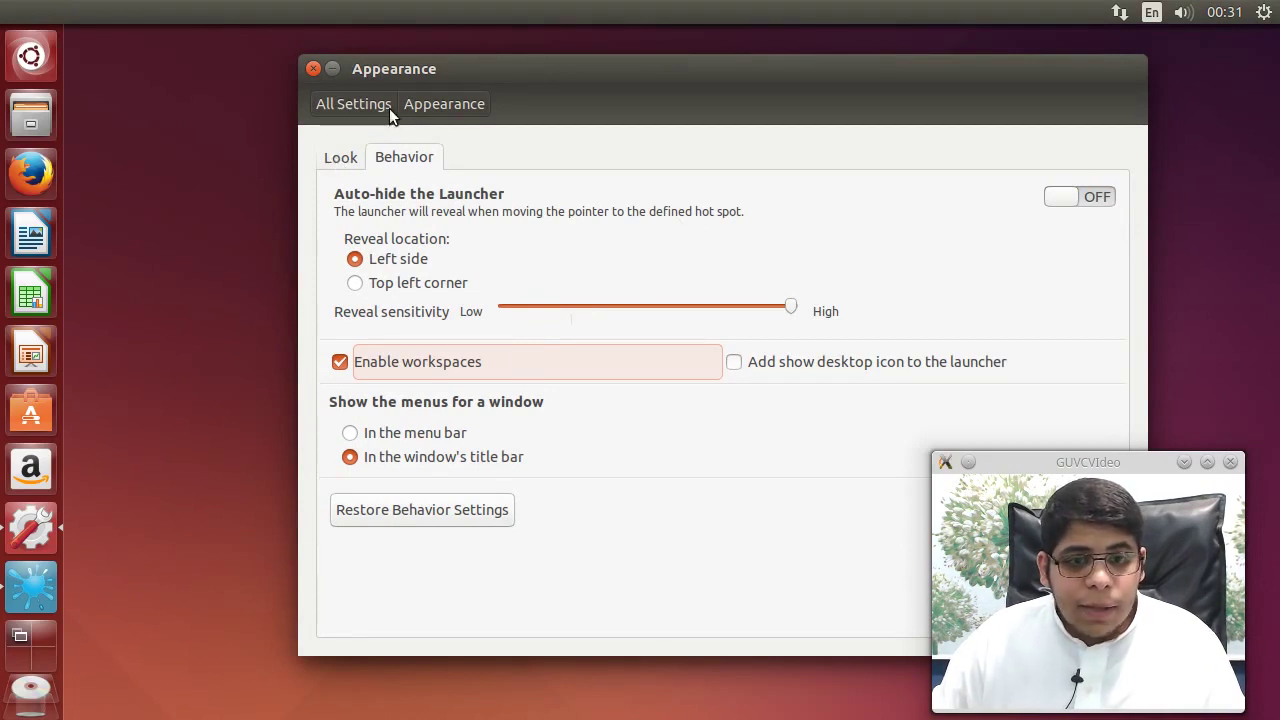
In the Appearance look settings, try launcher icon sizes of 64 and 16, and set the size back to 48
click(340, 160)
drag(565, 89, 354, 72)
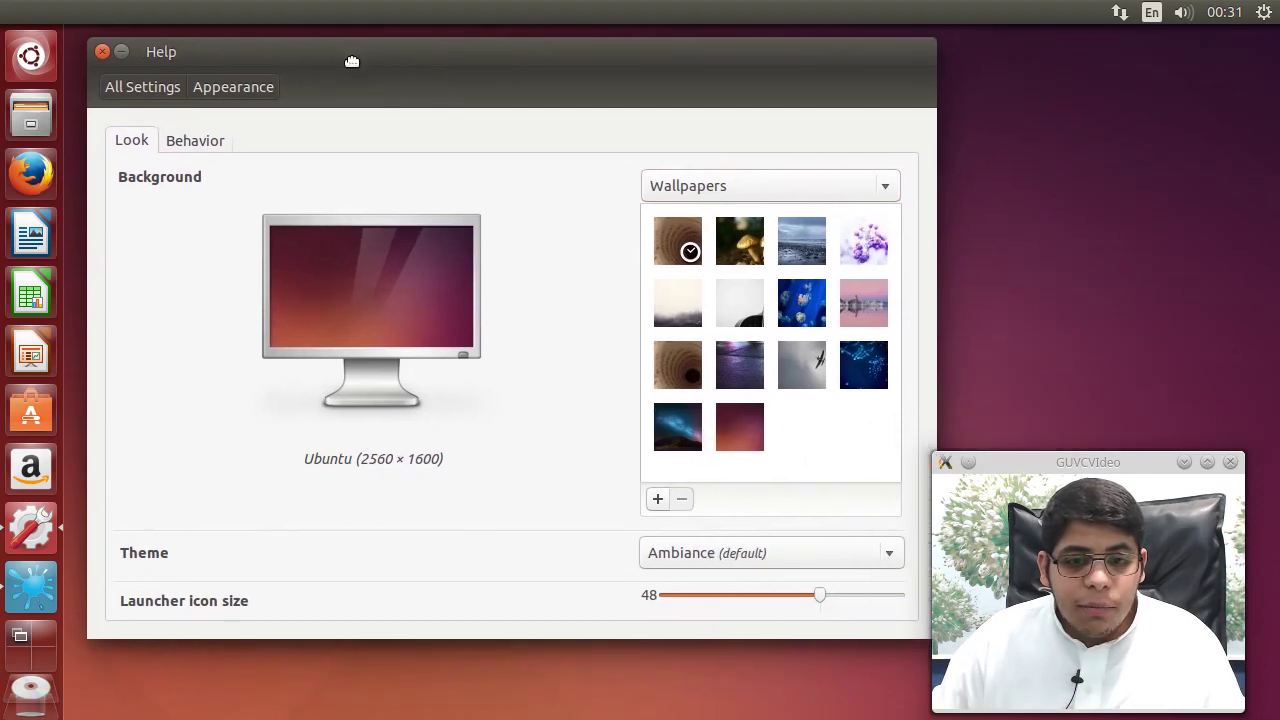
drag(819, 590, 891, 598)
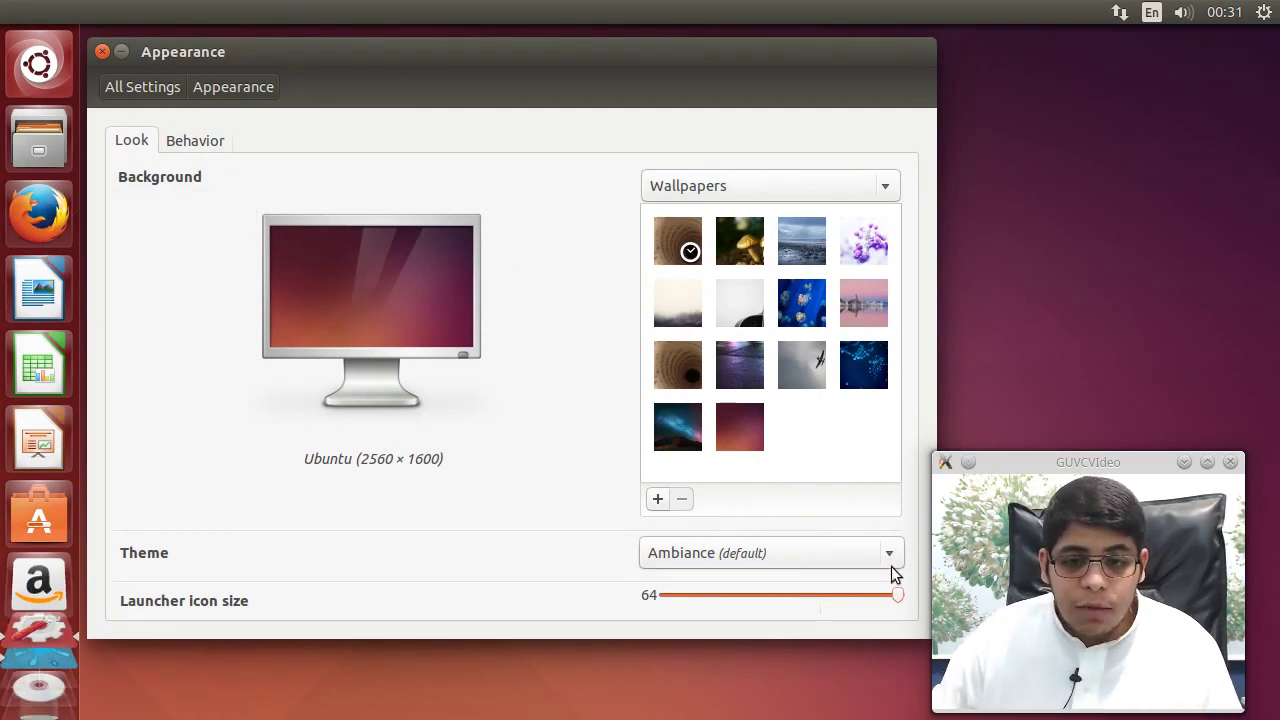
drag(896, 589, 656, 597)
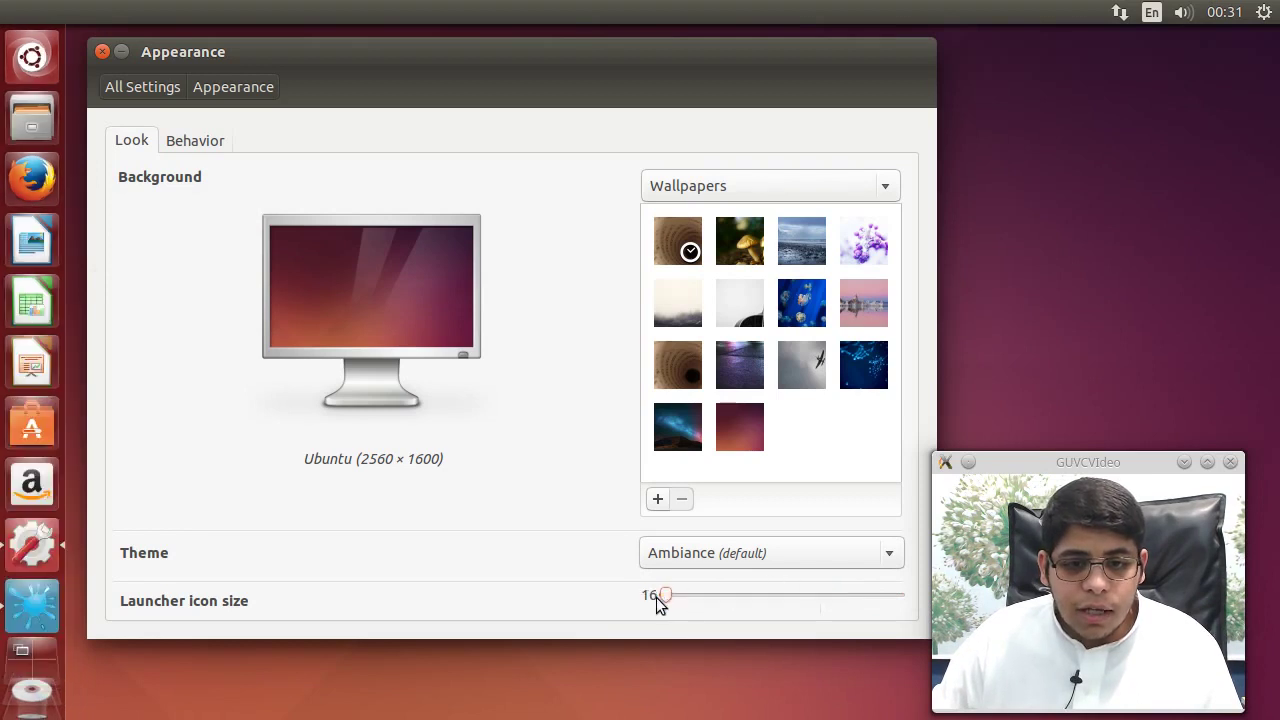
drag(782, 598, 815, 601)
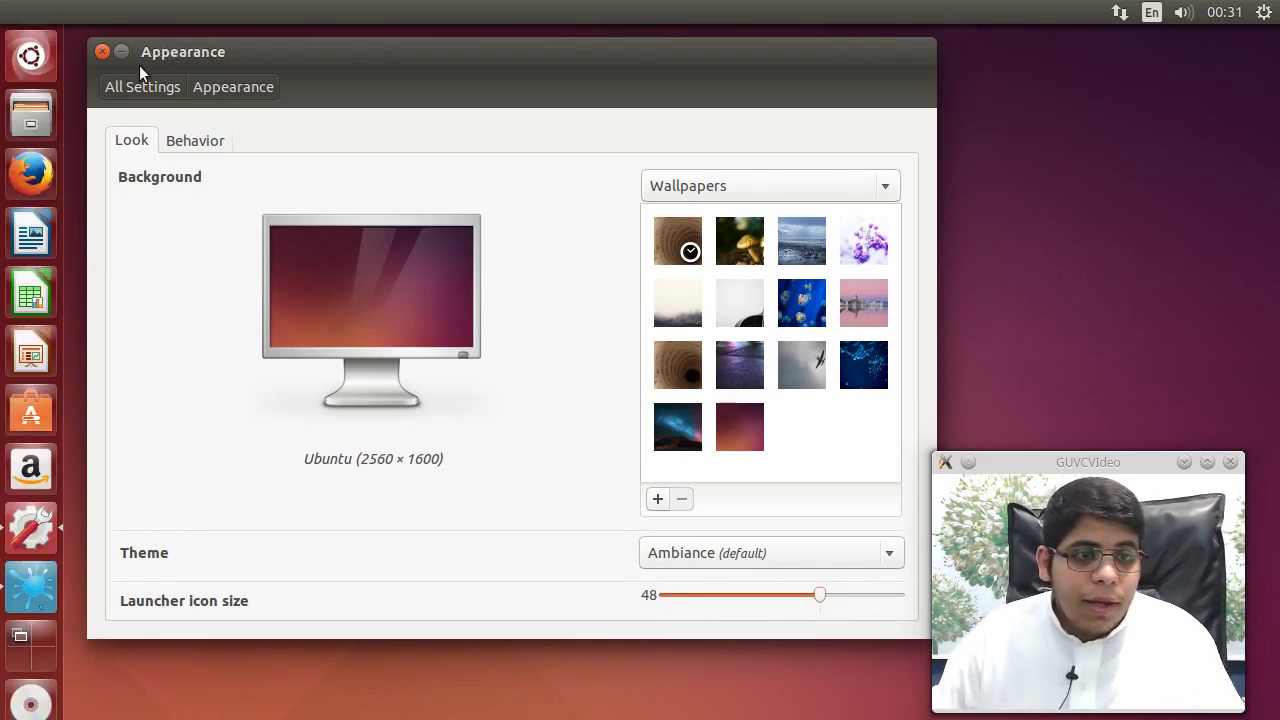
Close the Appearance window and continue past the Ubuntu internal error dialog with report sending enabled
click(101, 52)
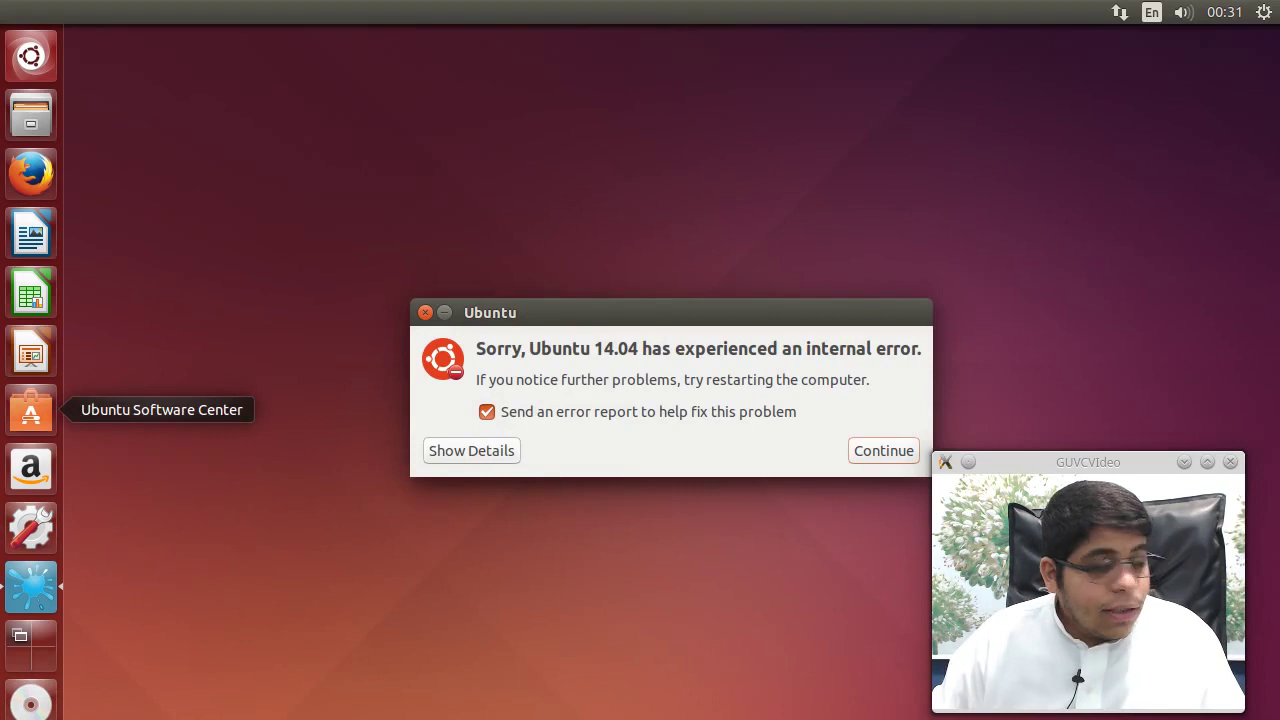
click(884, 452)
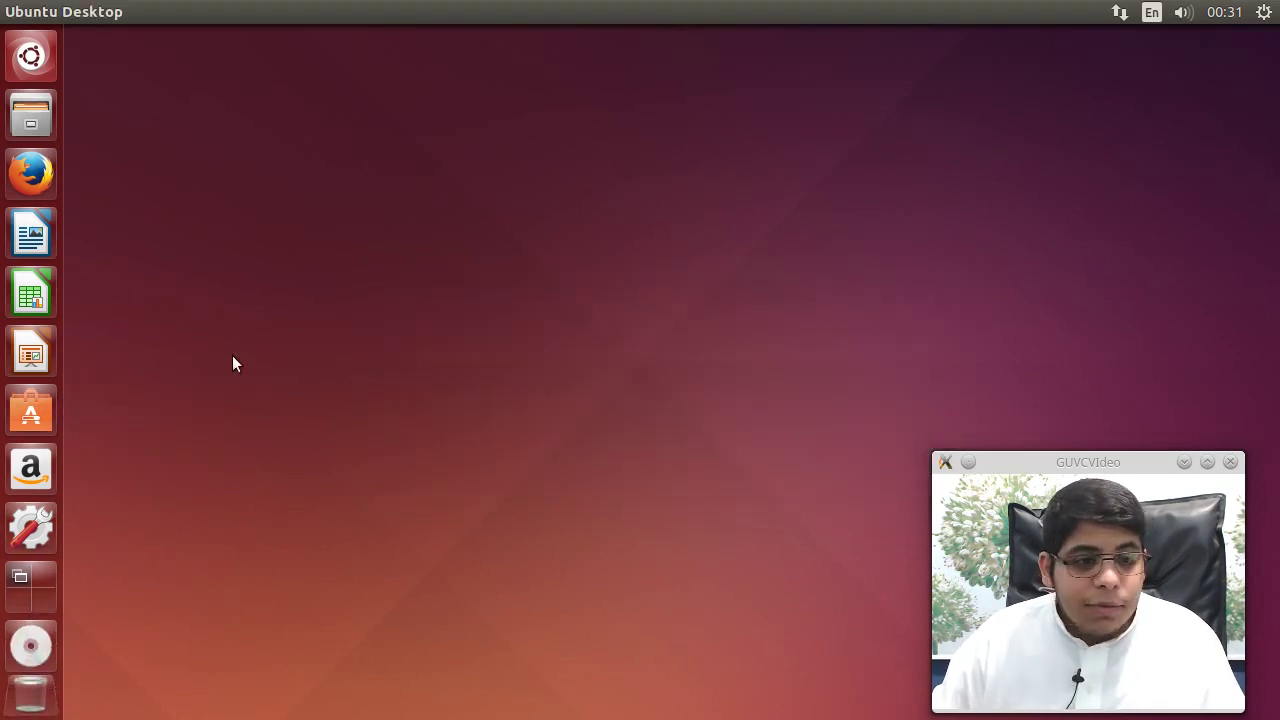
Open Files, test moving its window and making it smaller by its corner, and close it
click(33, 128)
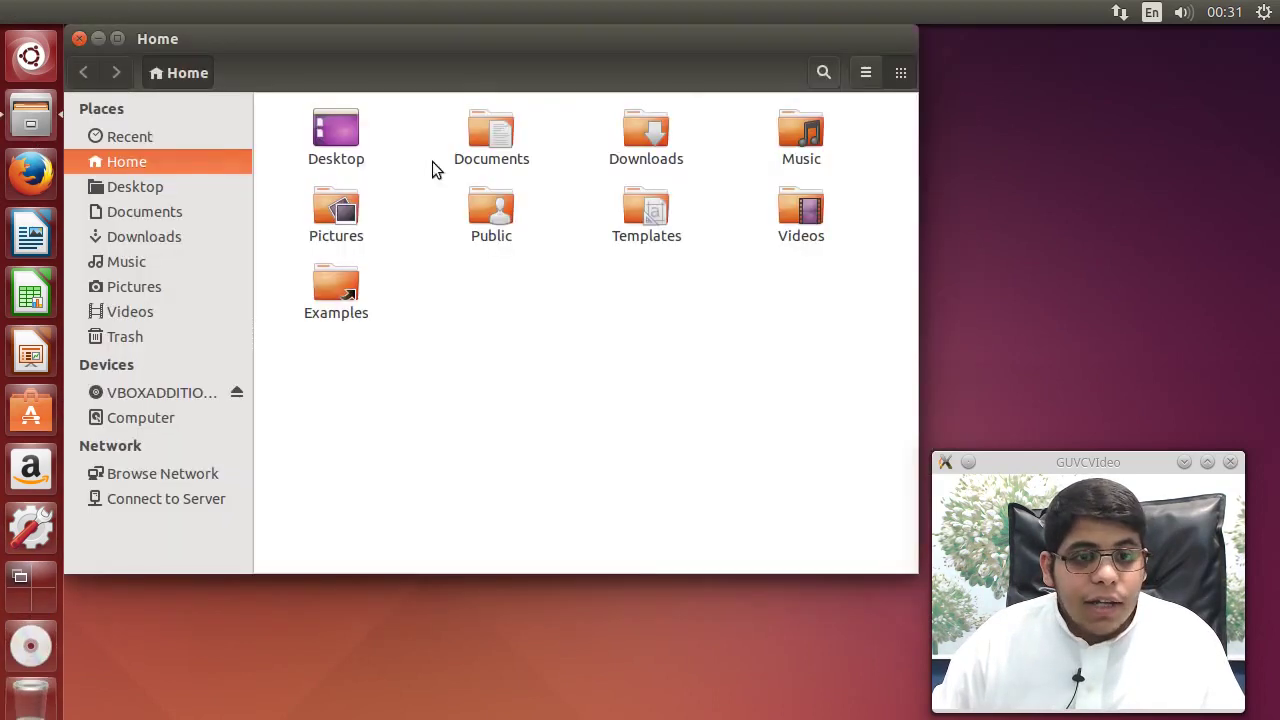
drag(675, 43, 733, 101)
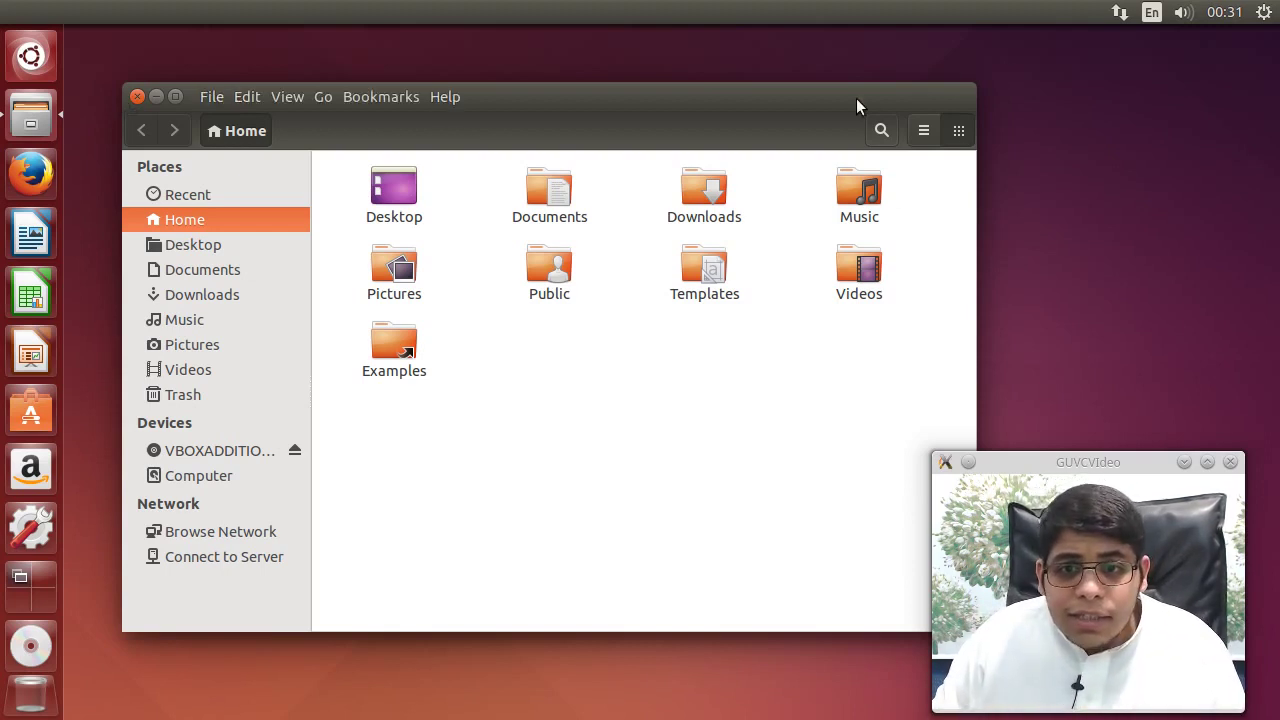
drag(856, 98, 821, 86)
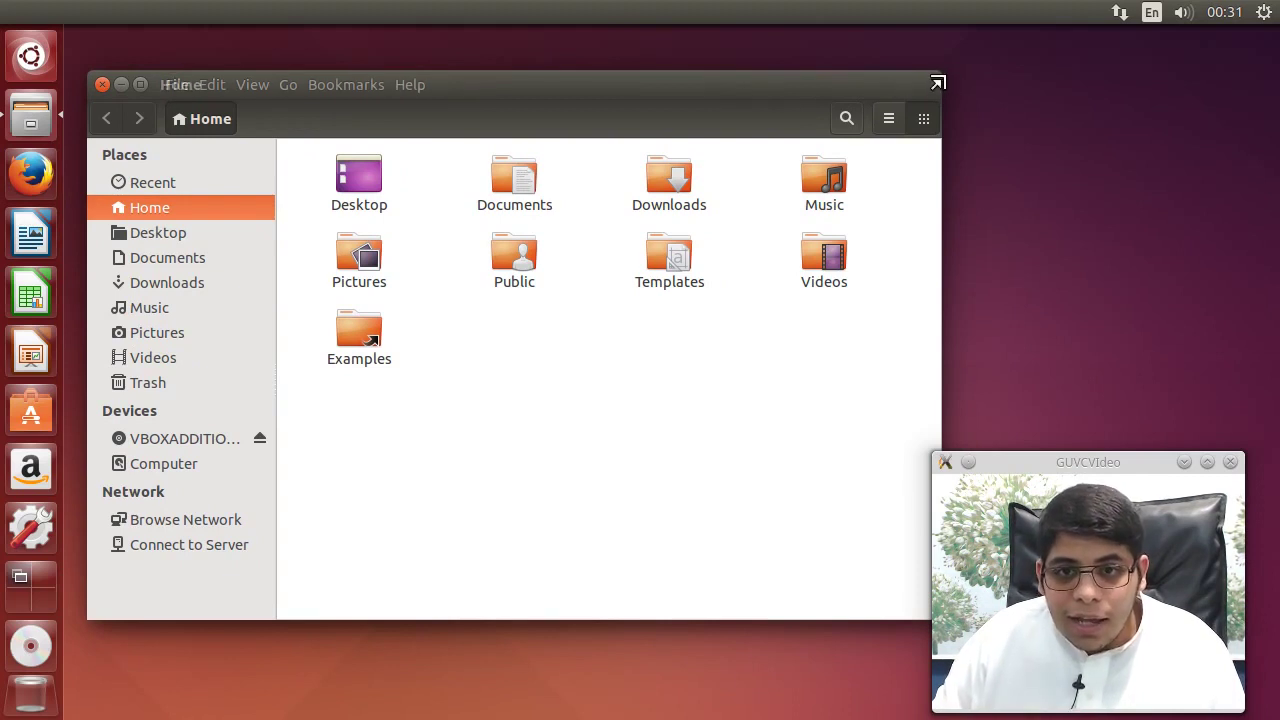
drag(940, 85, 786, 125)
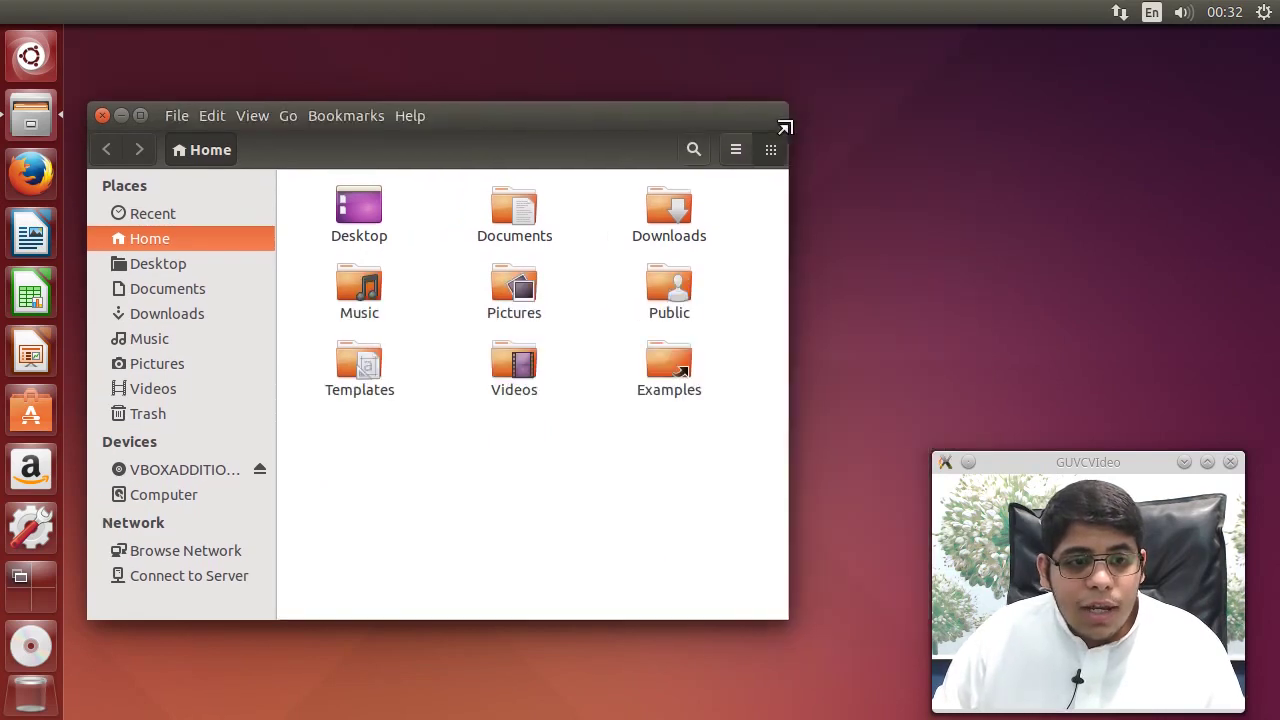
click(106, 115)
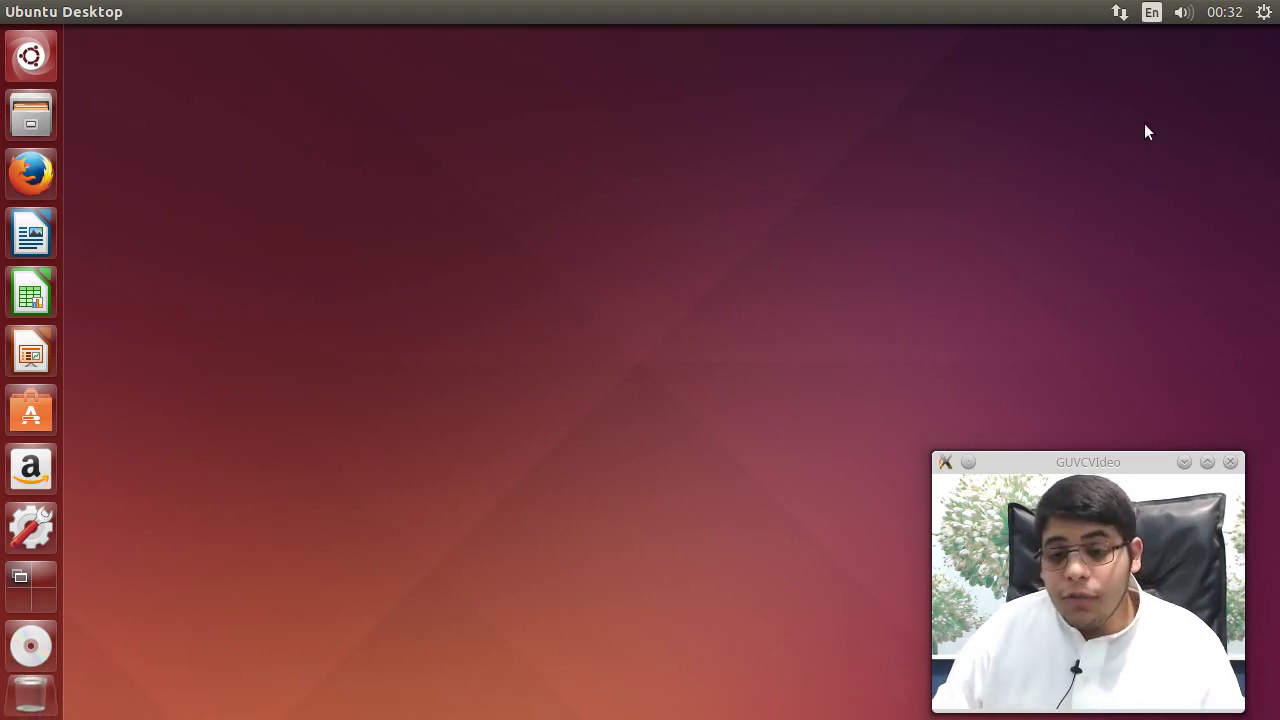
Open the text entry settings and add Arabic as an input source
click(1153, 13)
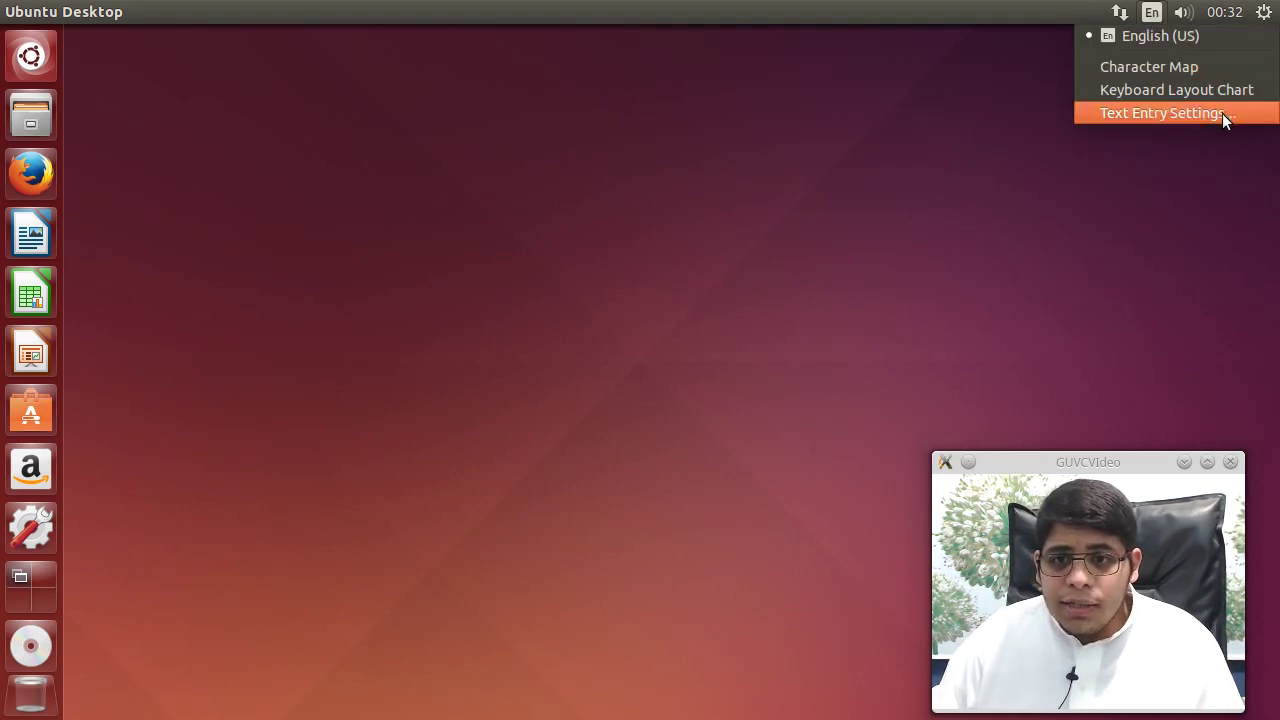
click(1164, 120)
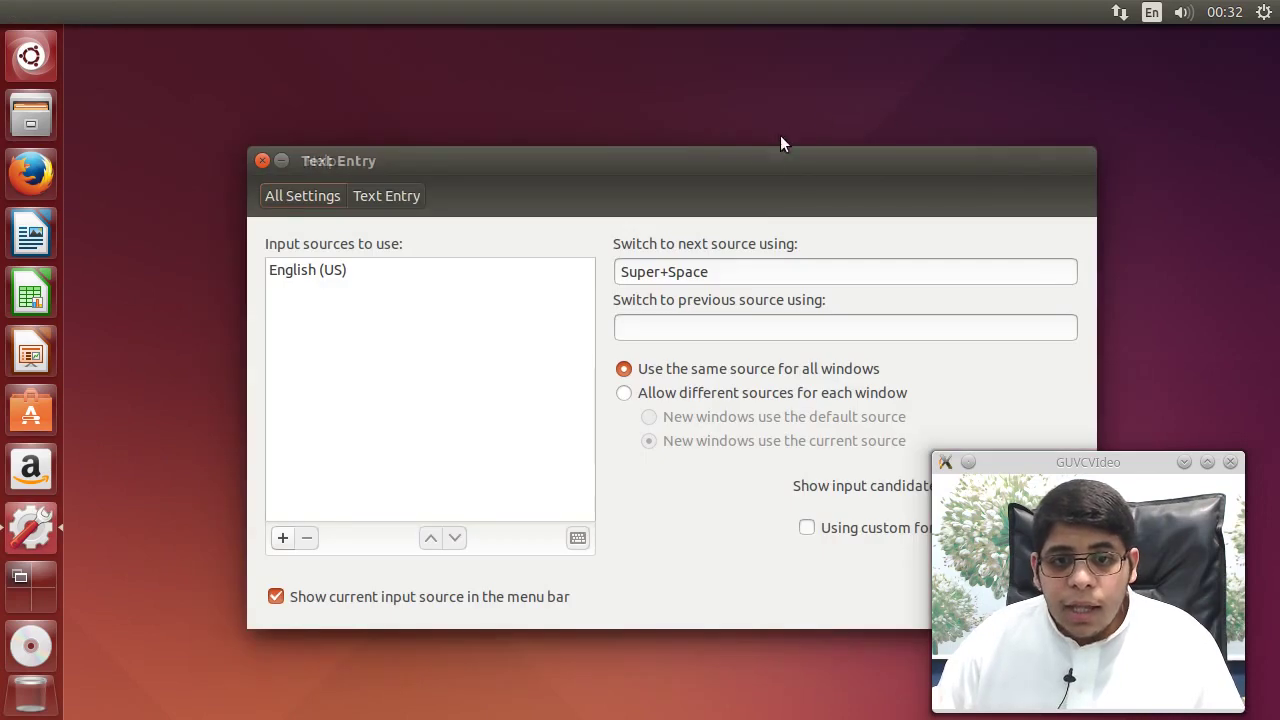
drag(753, 153, 579, 95)
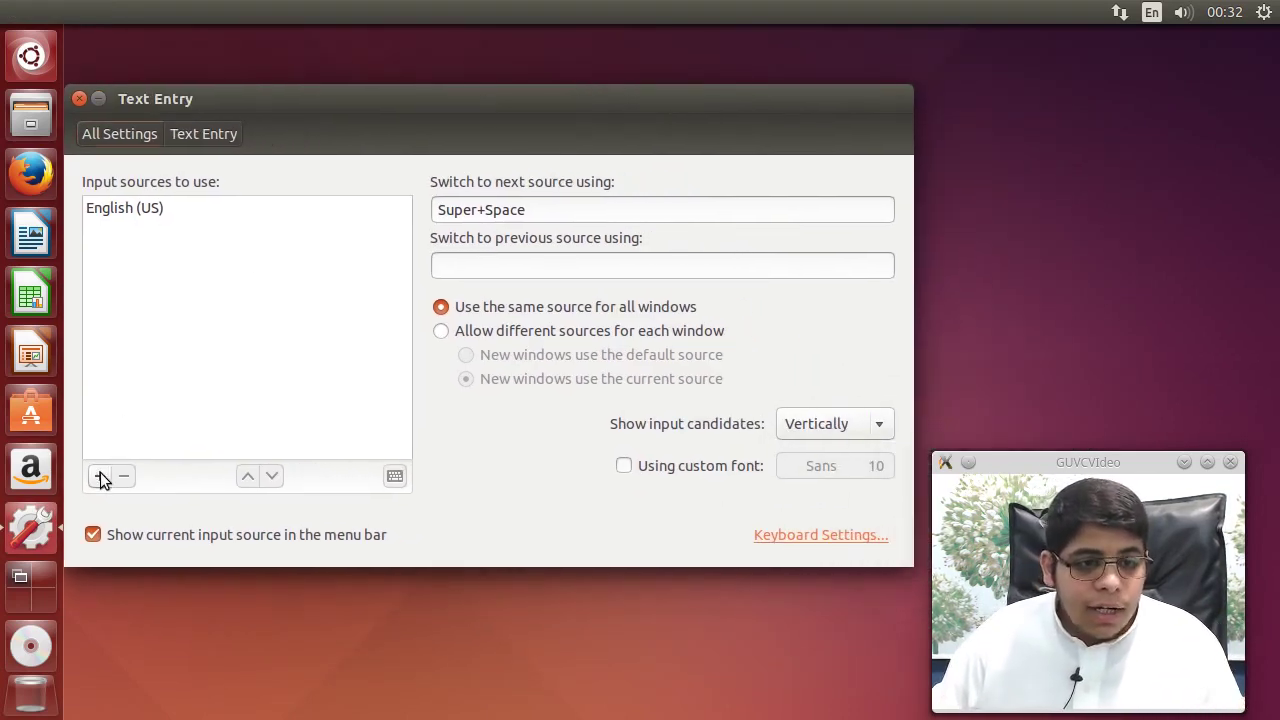
click(100, 477)
click(344, 318)
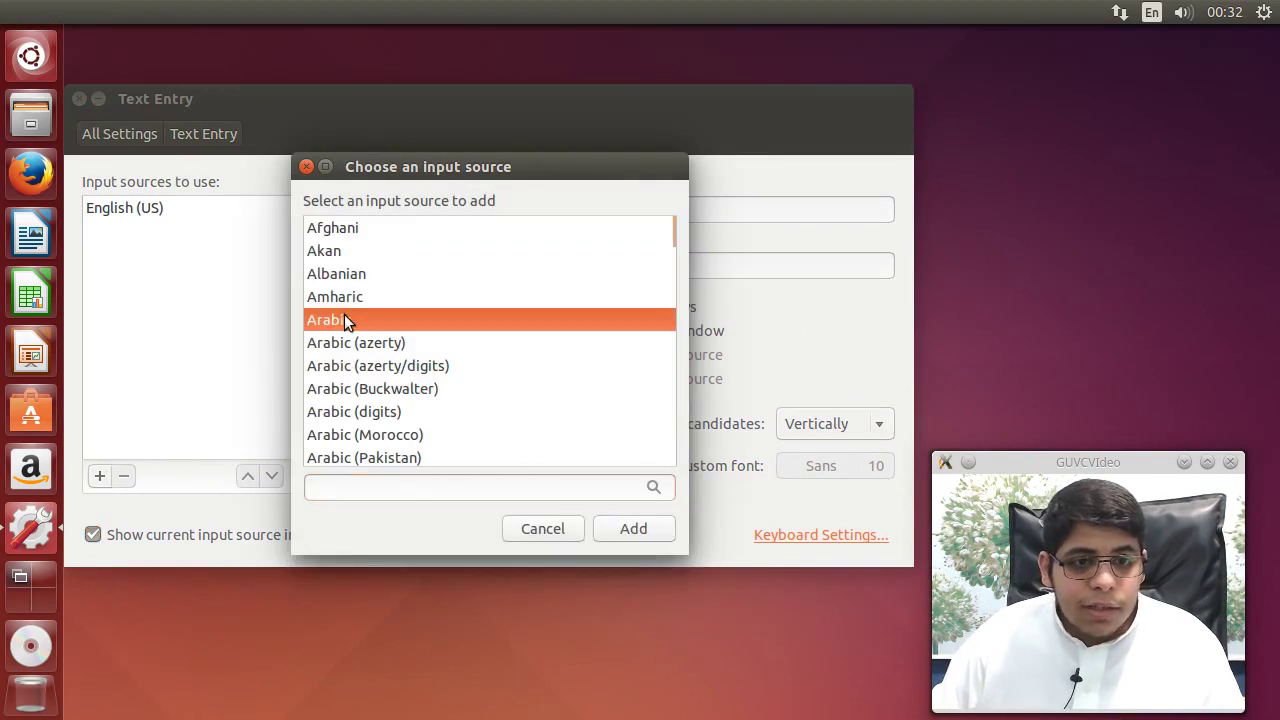
click(630, 530)
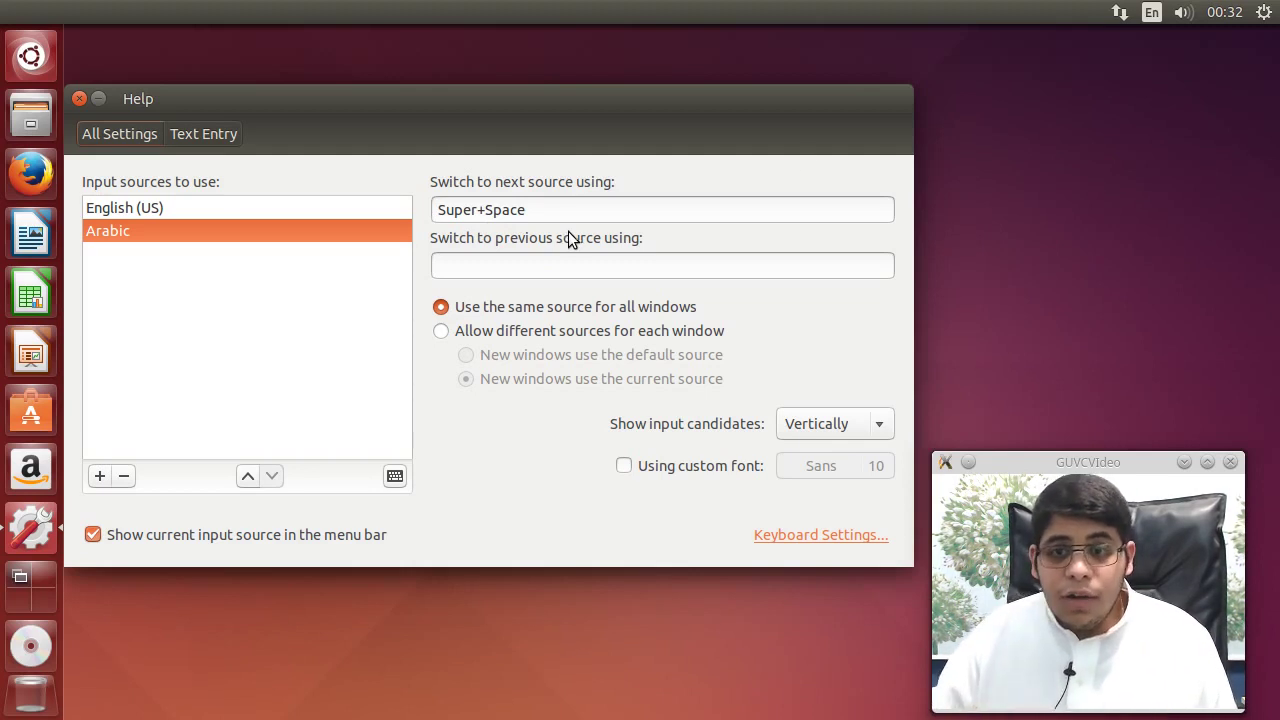
Set the shortcut for switching to the next input source to Alt+Shift L
click(1152, 12)
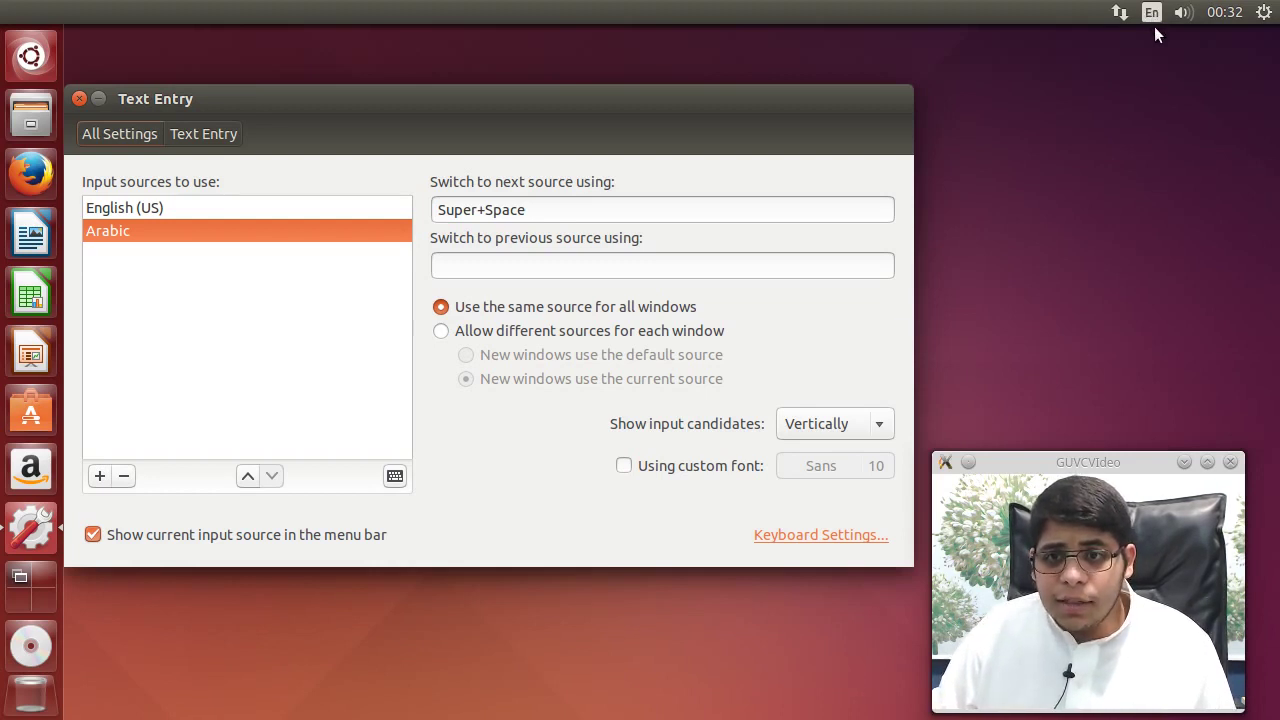
click(550, 208)
key(Num_Lock)
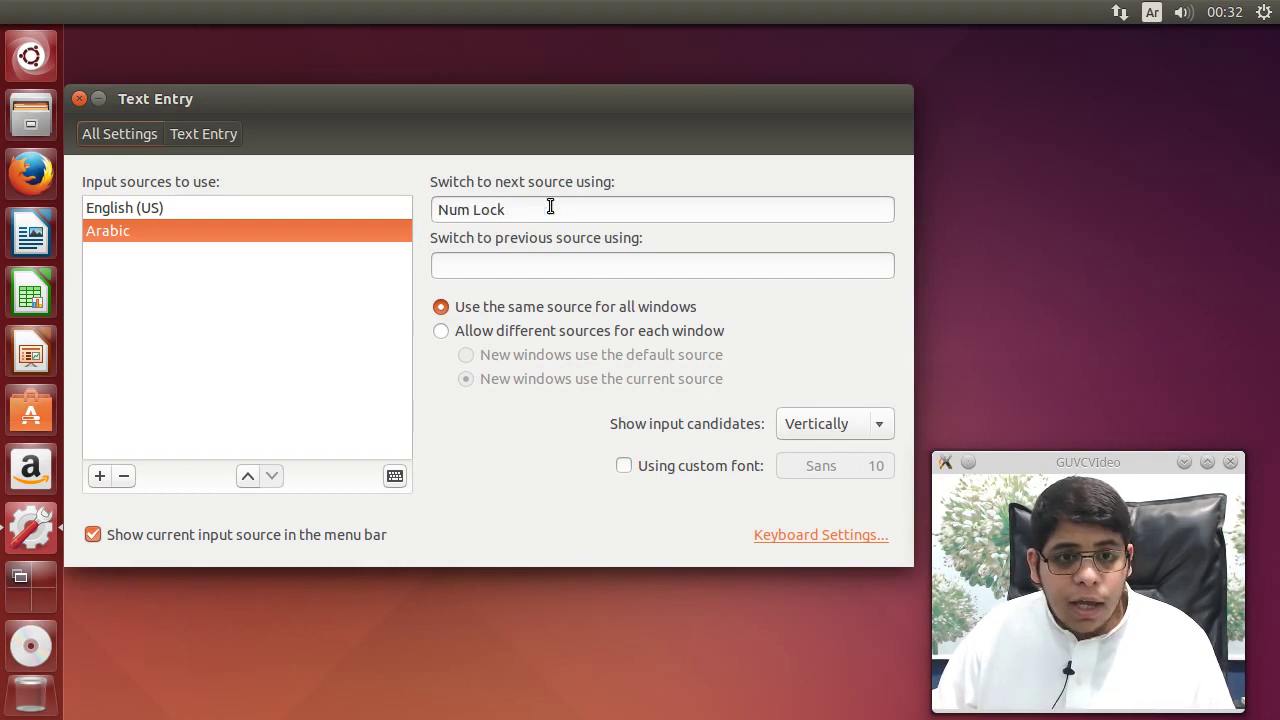
click(550, 206)
key(alt+shift+l)
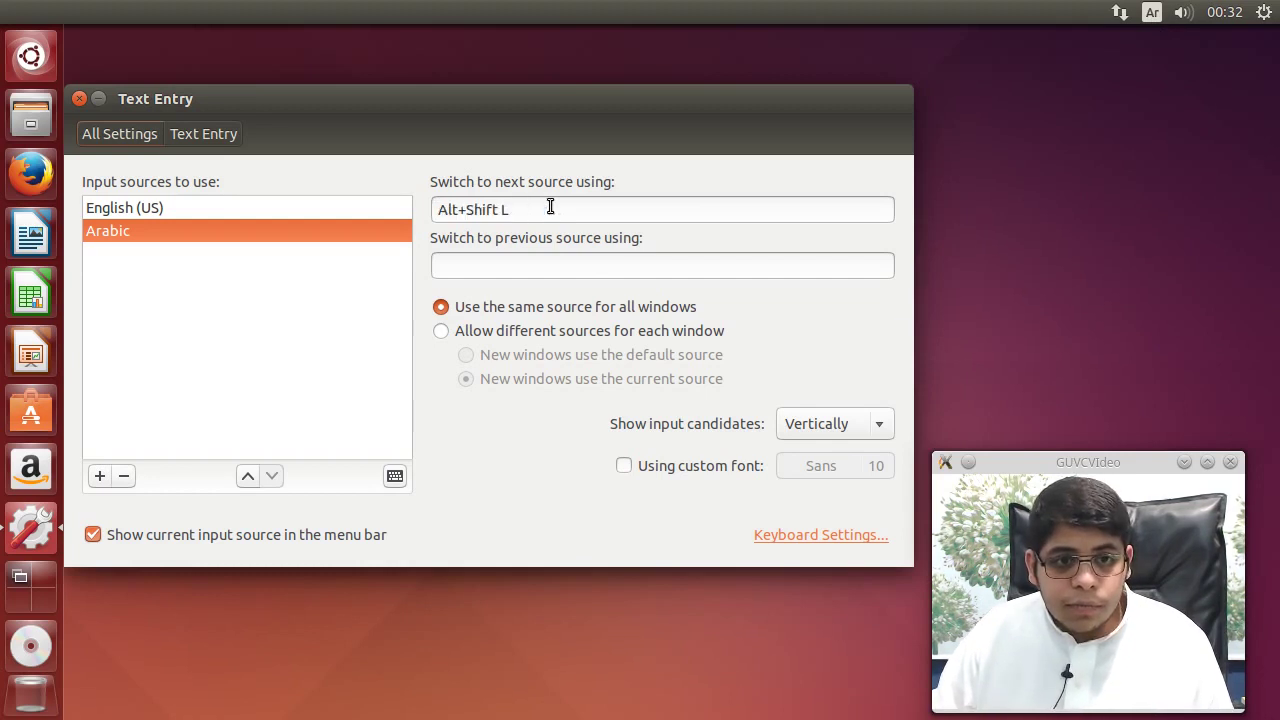
Try Num Lock and Shift+Num Lock as the shortcut for switching to the previous input source
click(697, 264)
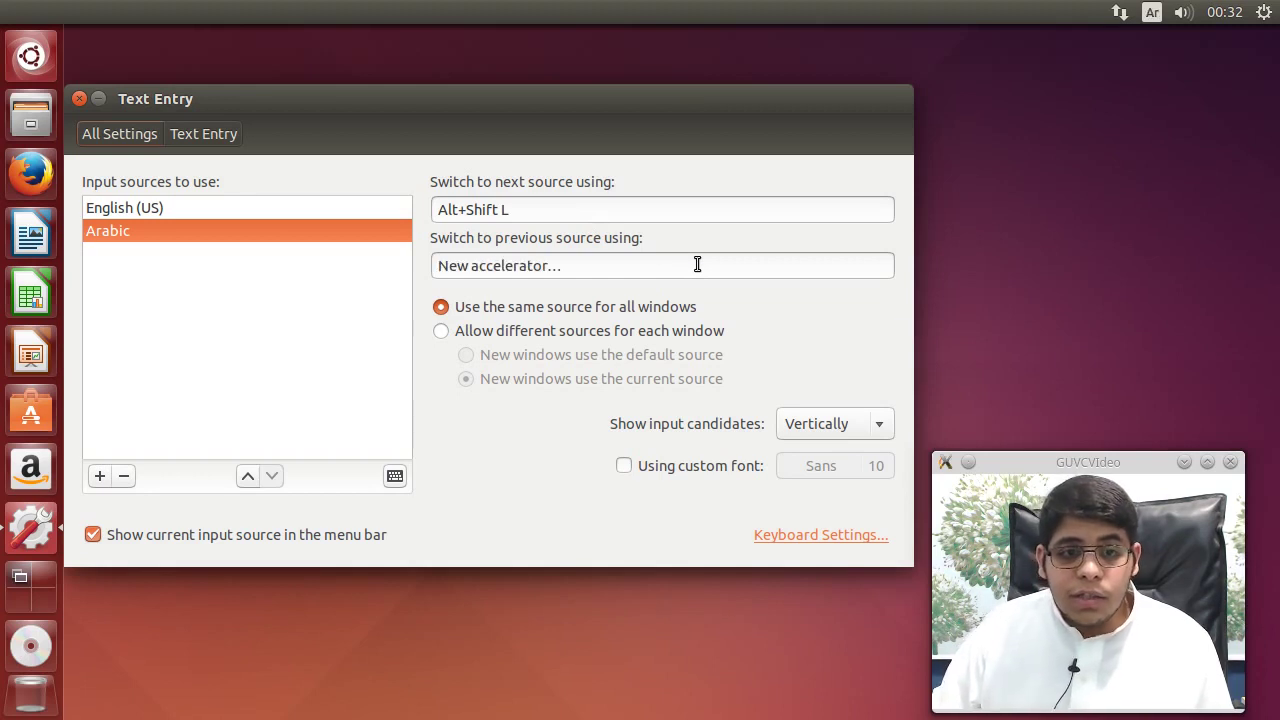
key(Num_Lock)
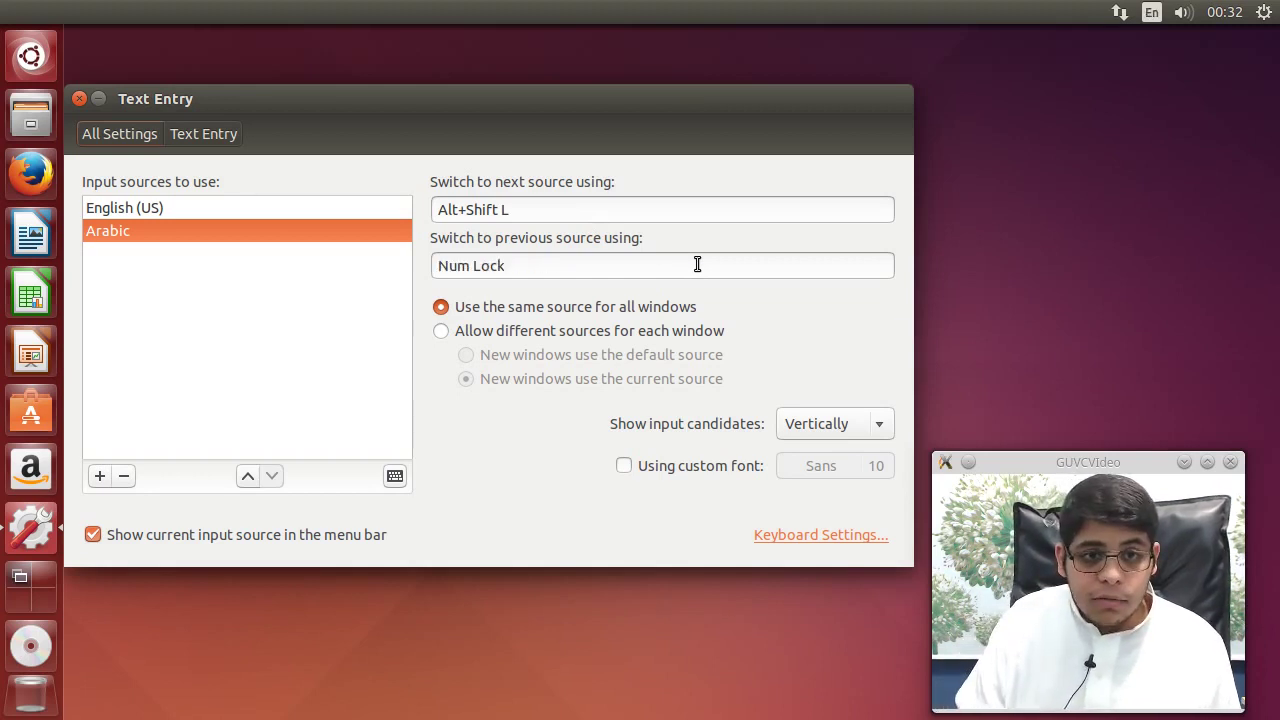
click(697, 264)
key(shift+Num_Lock)
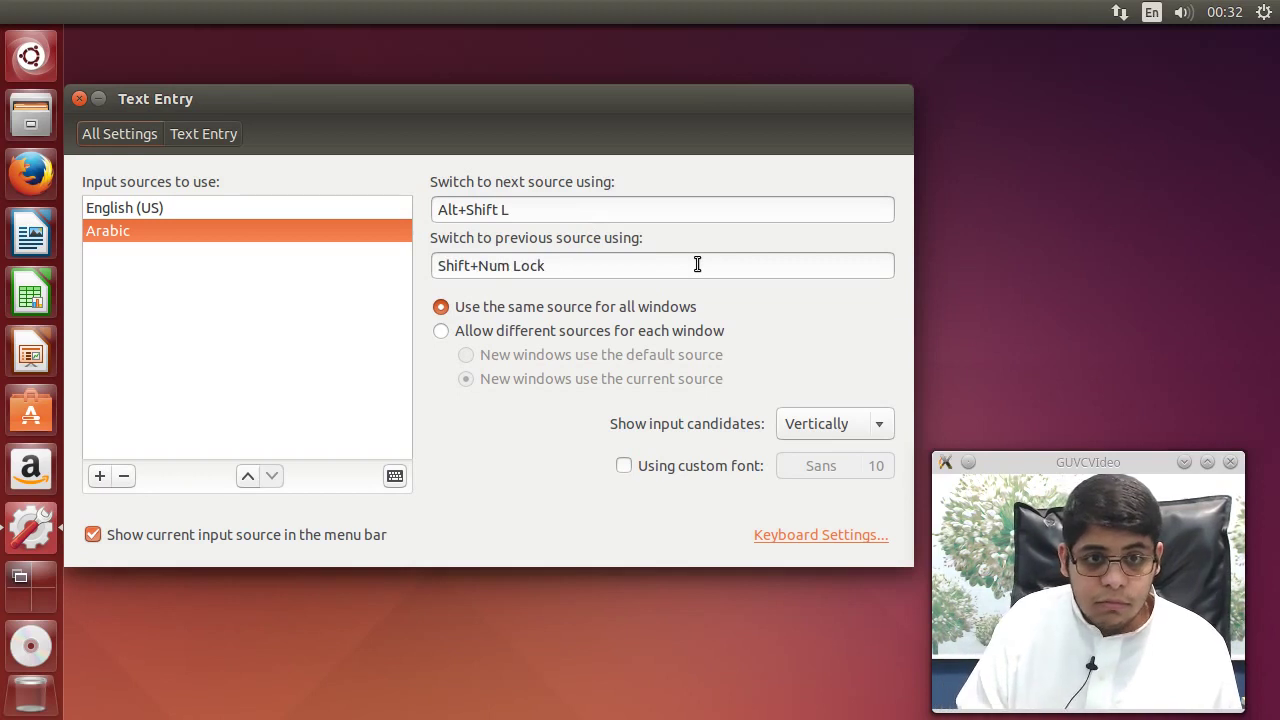
click(697, 264)
key(Num_Lock)
Set the shortcut for switching to the previous input source to Alt+Shift R, and close Text Entry
click(697, 264)
key(alt+shift+r)
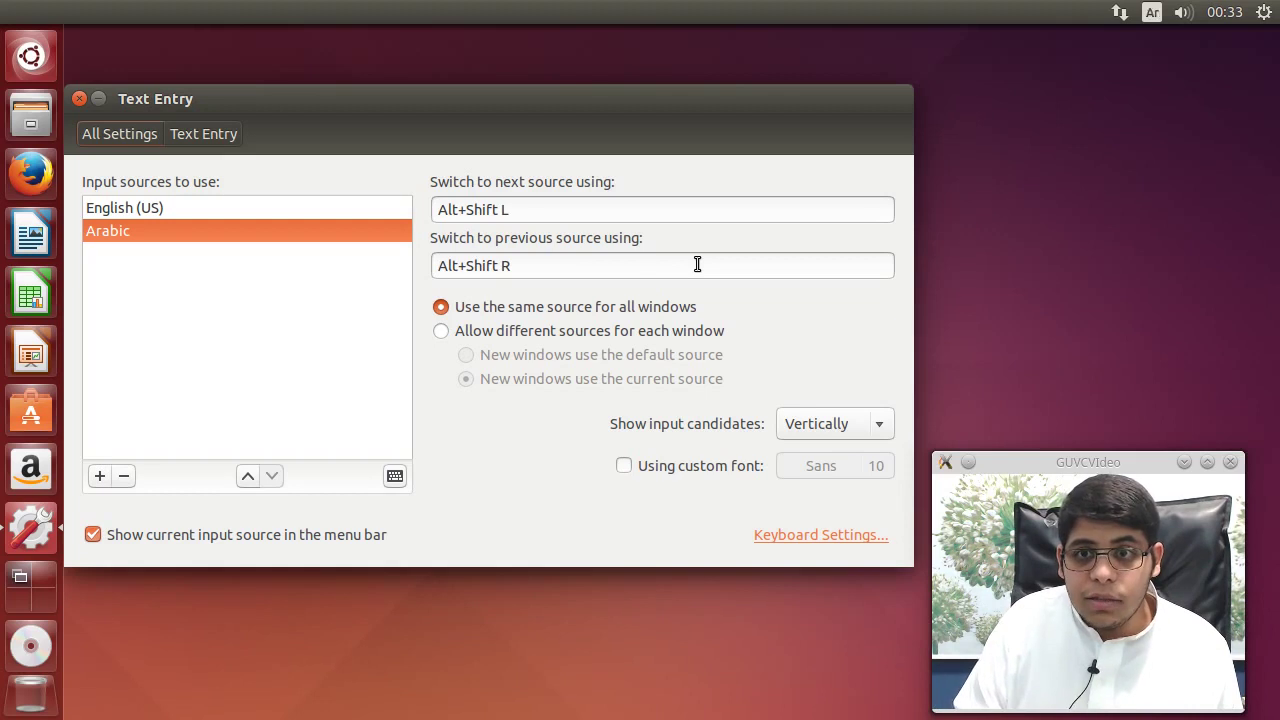
key(alt+shift+r)
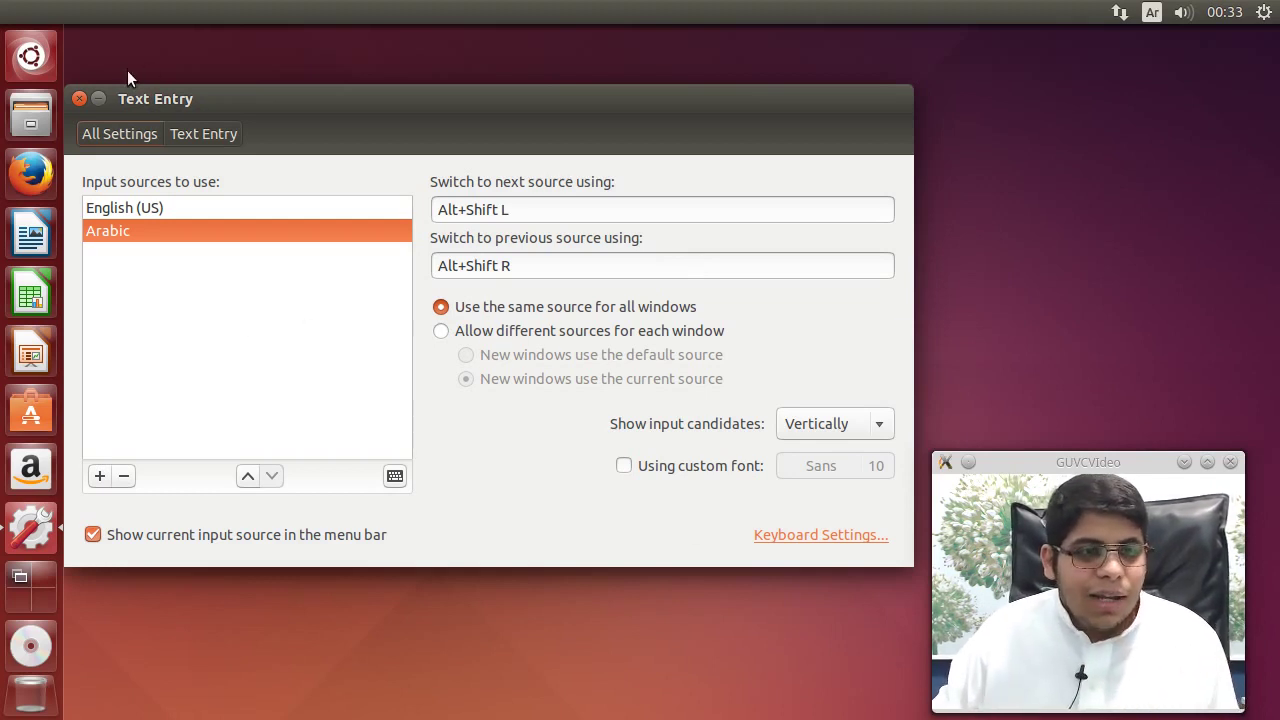
click(81, 98)
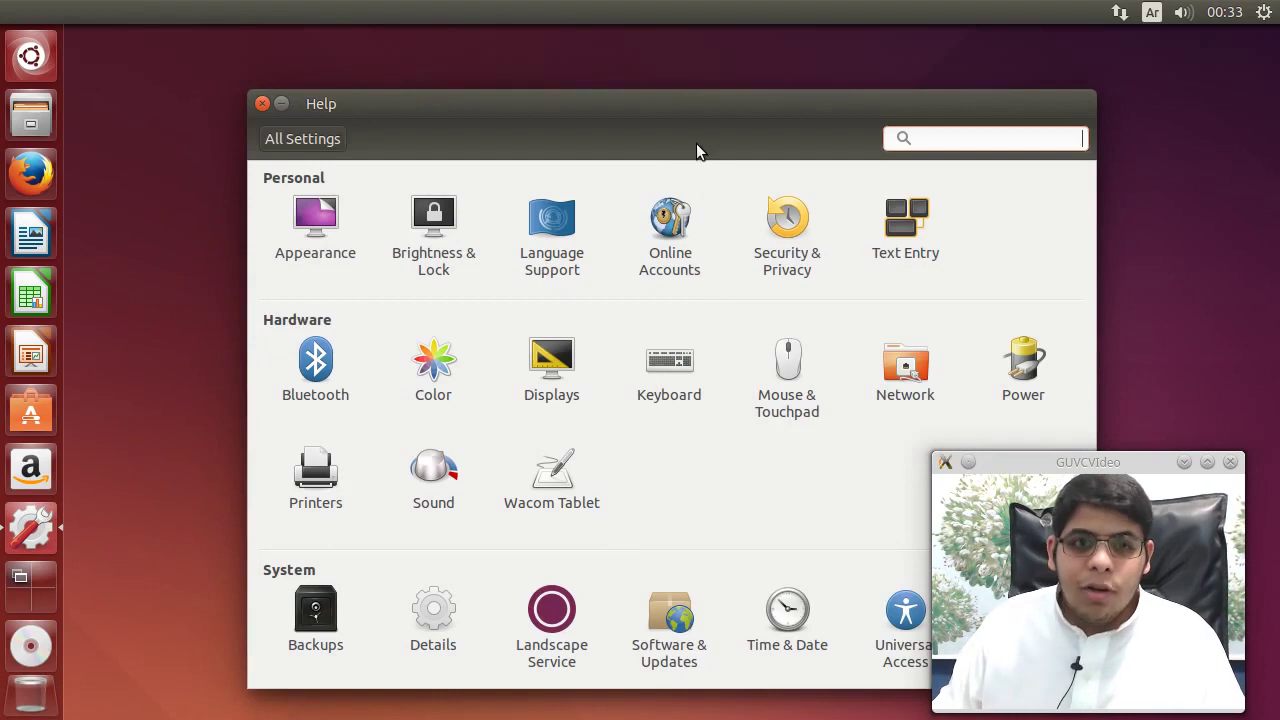
From System Settings, change the desktop background to the Forever wallpaper and return to the settings overview
drag(700, 101, 570, 64)
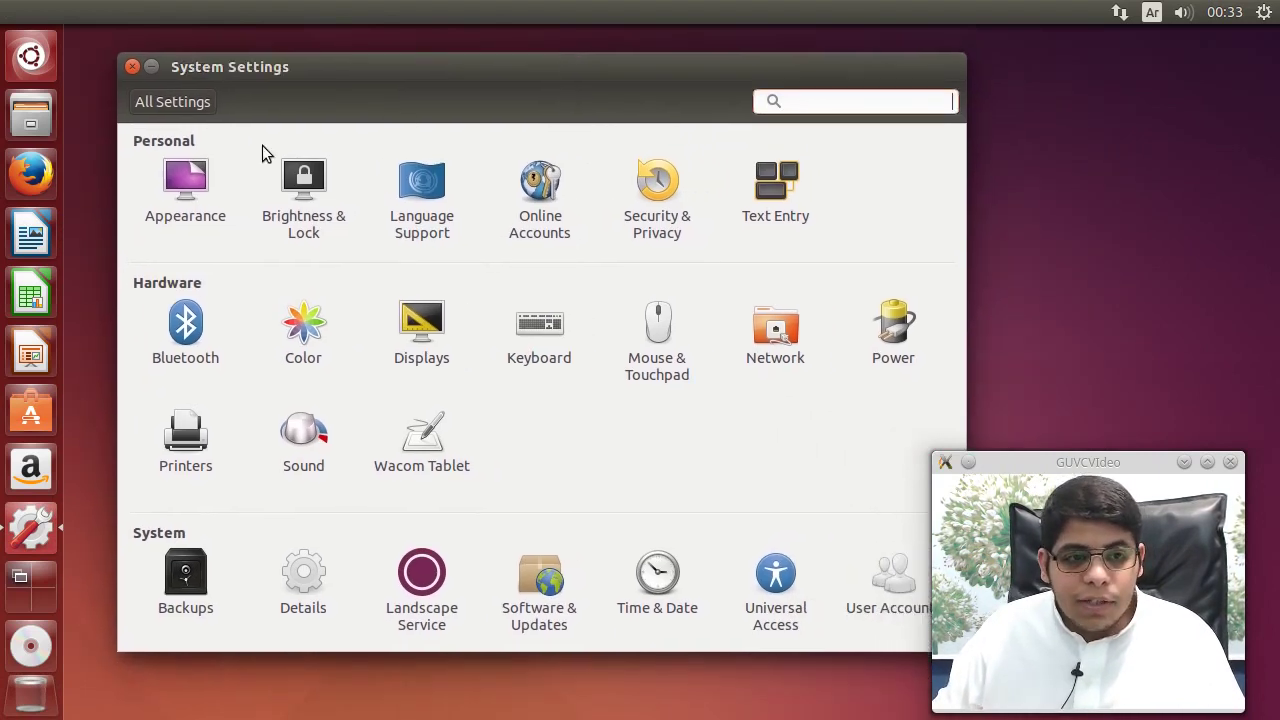
click(192, 192)
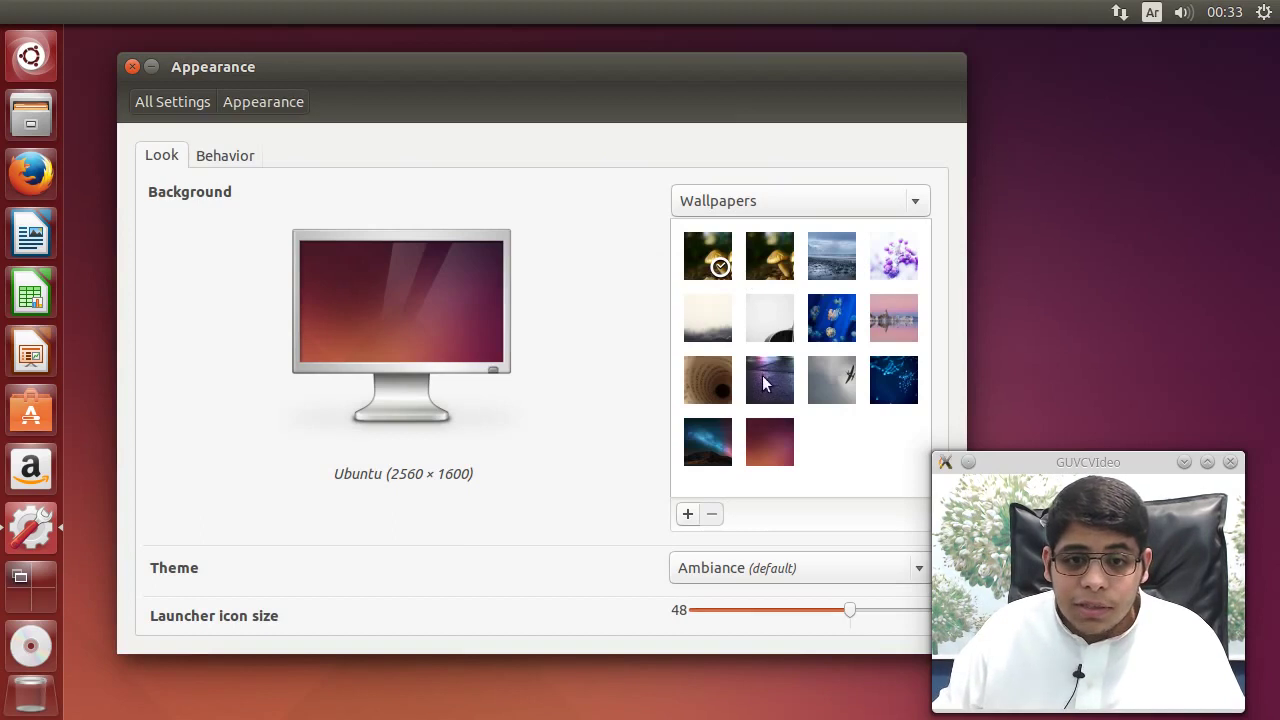
click(710, 442)
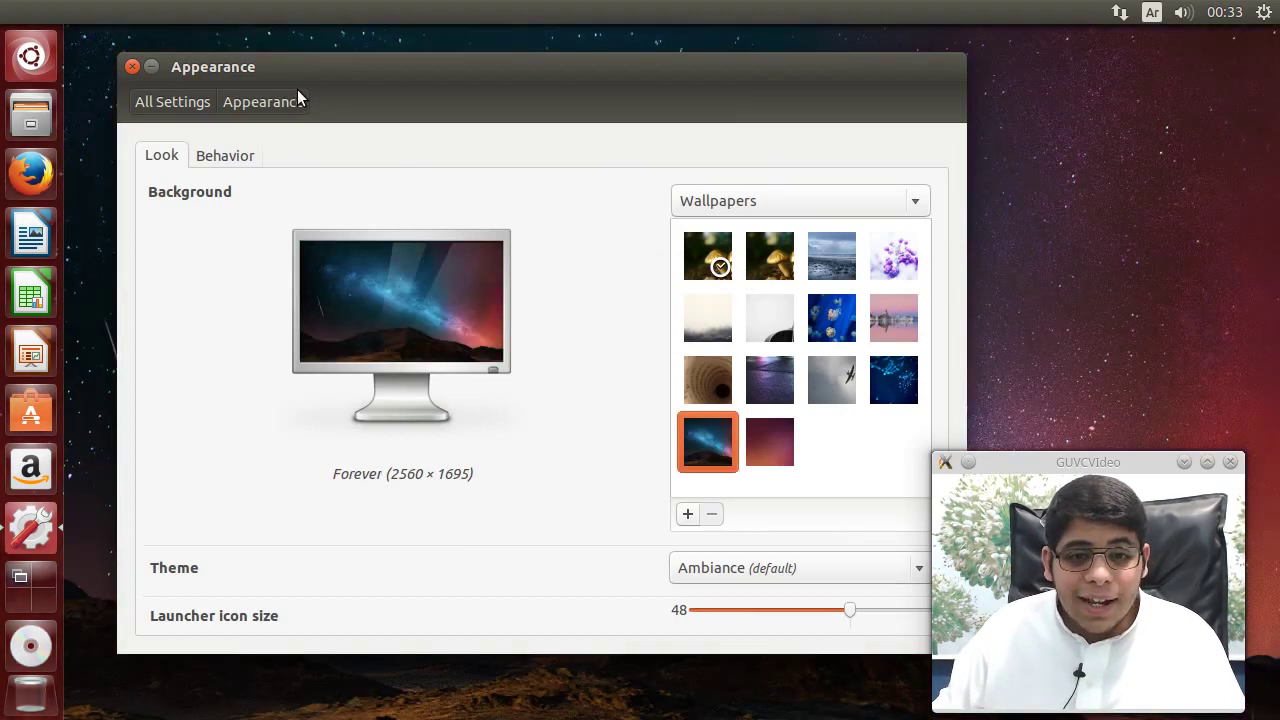
click(179, 105)
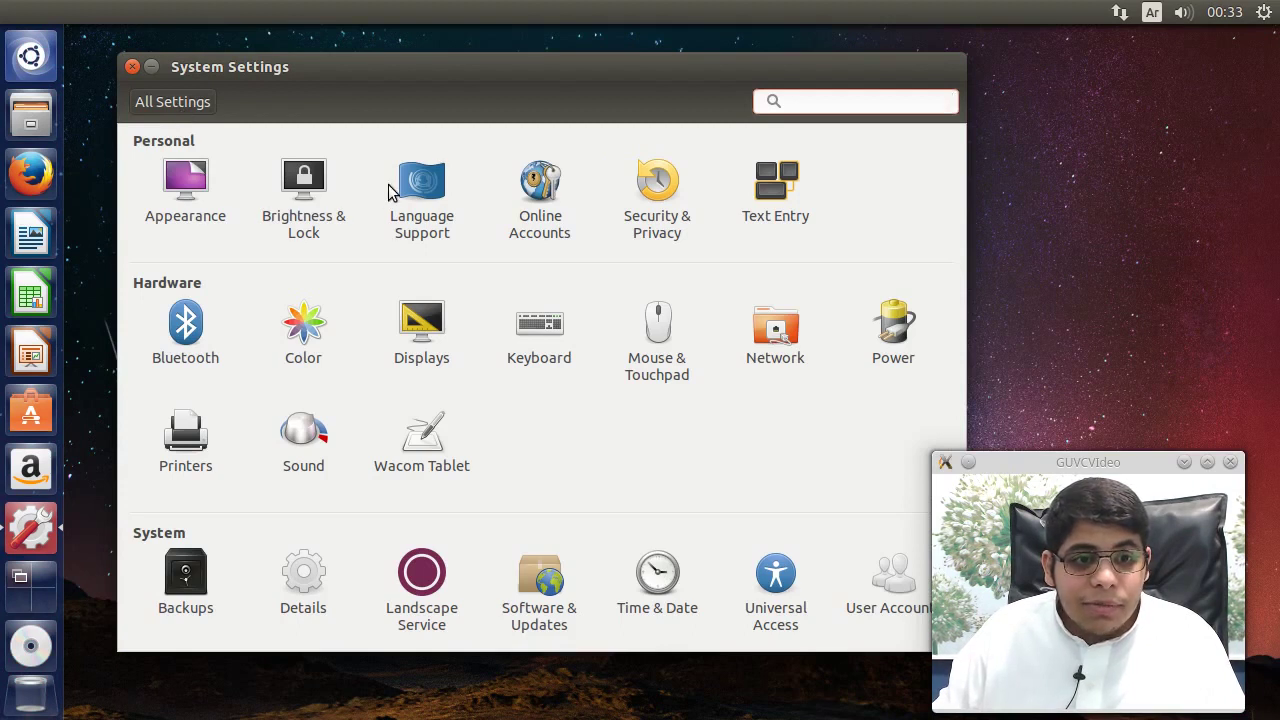
Look at the Brightness & Lock settings and go back to the settings overview
click(300, 215)
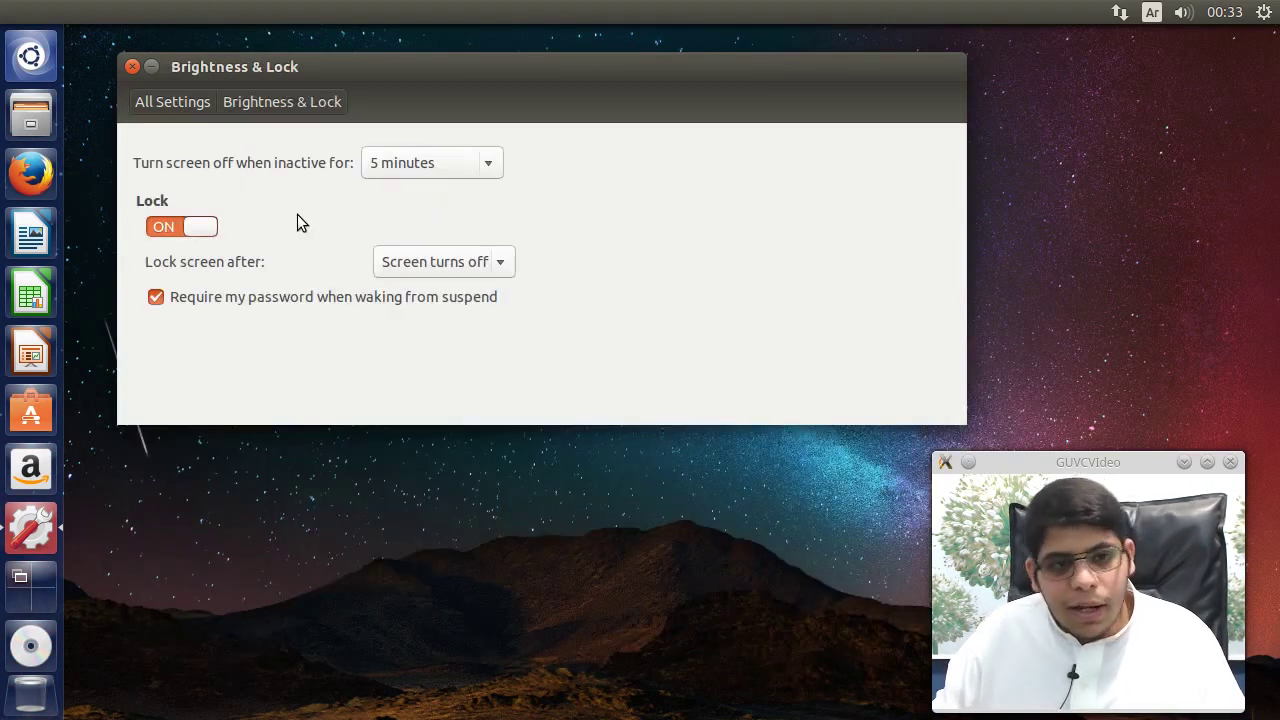
click(169, 103)
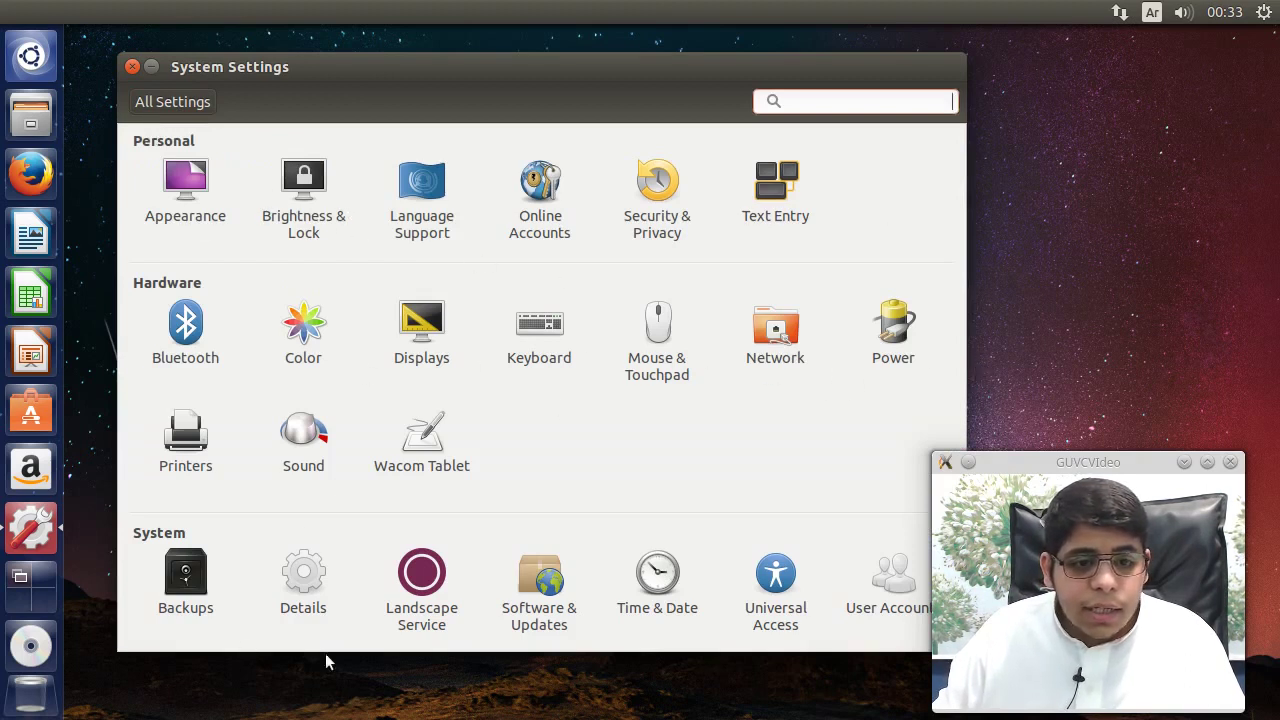
Close System Settings, switch the input source to English, and open Terminal by searching the Dash for "ter"
click(128, 64)
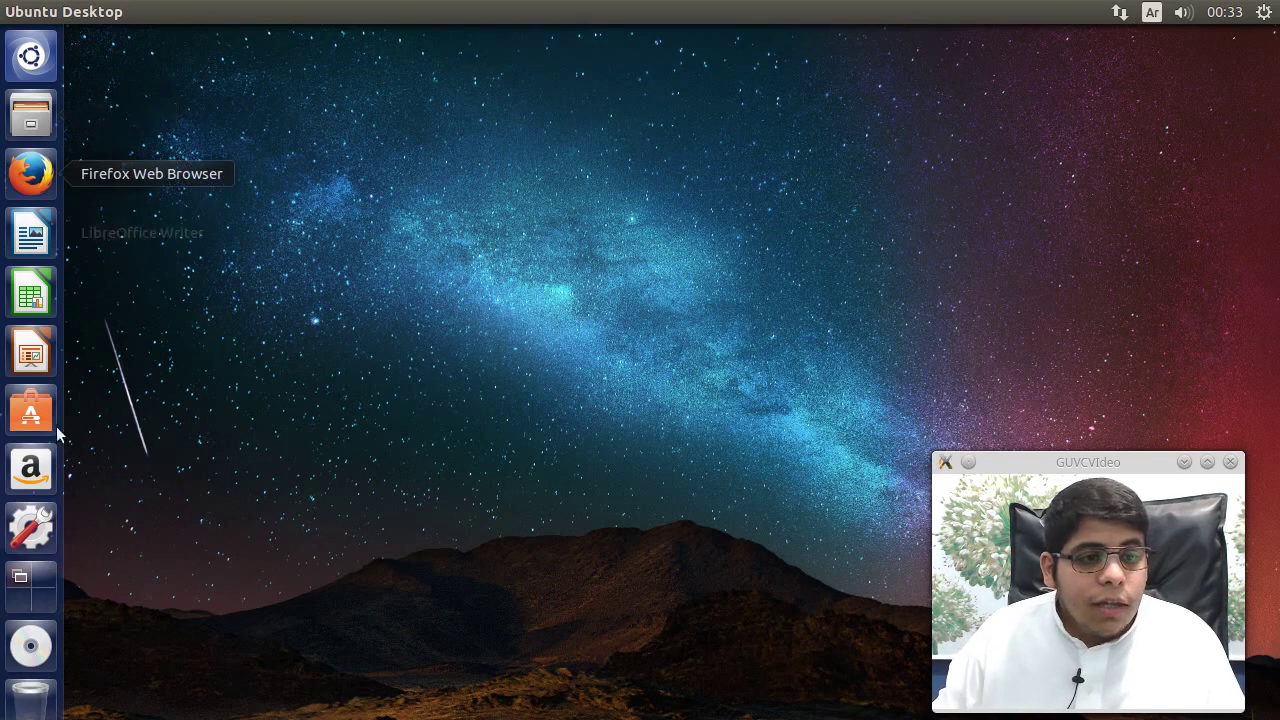
click(33, 54)
text(فت)
key(BackSpace)
key(BackSpace)
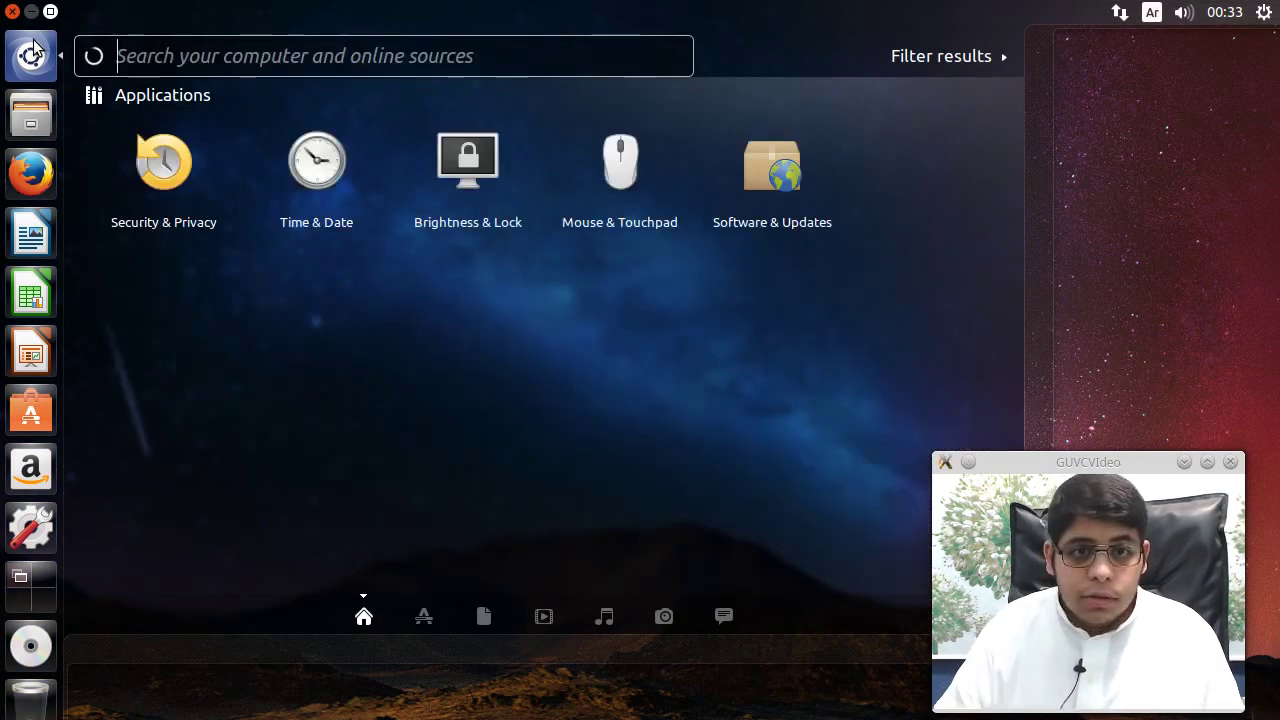
key(super+space)
text(ter)
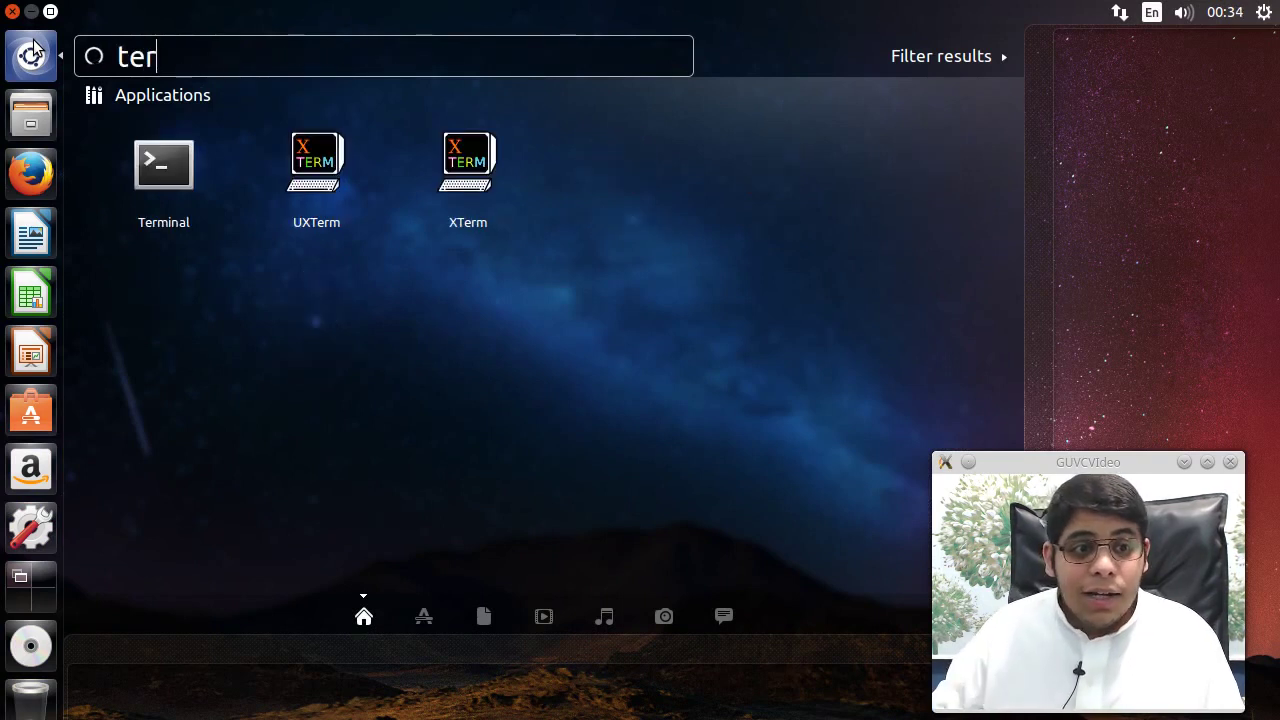
click(177, 143)
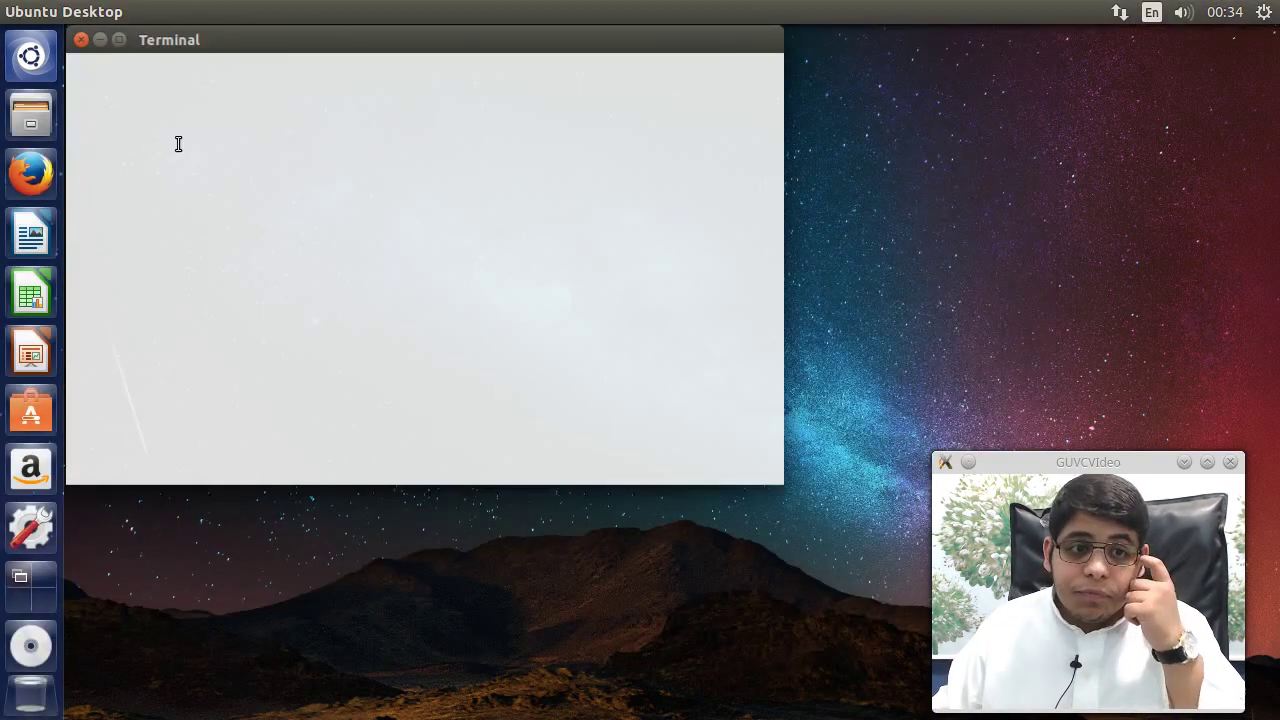
Run uname -r in the terminal to check the kernel version
text(uname -r)
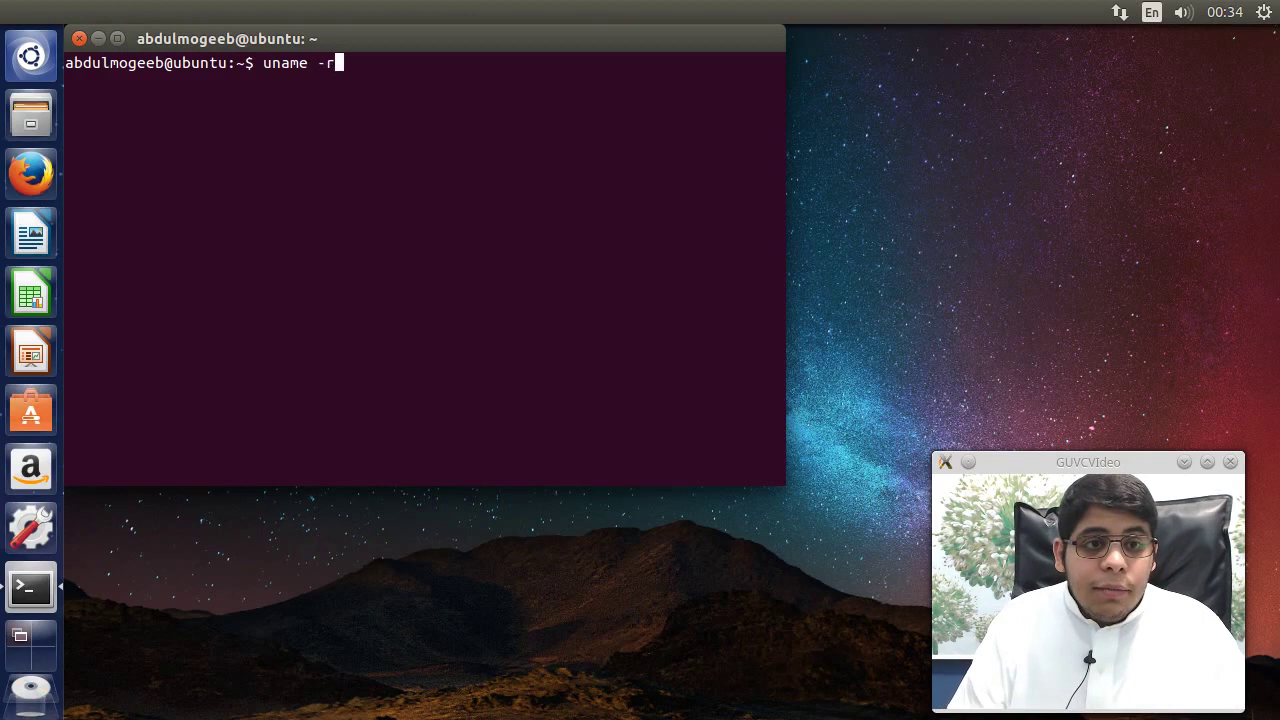
key(Return)
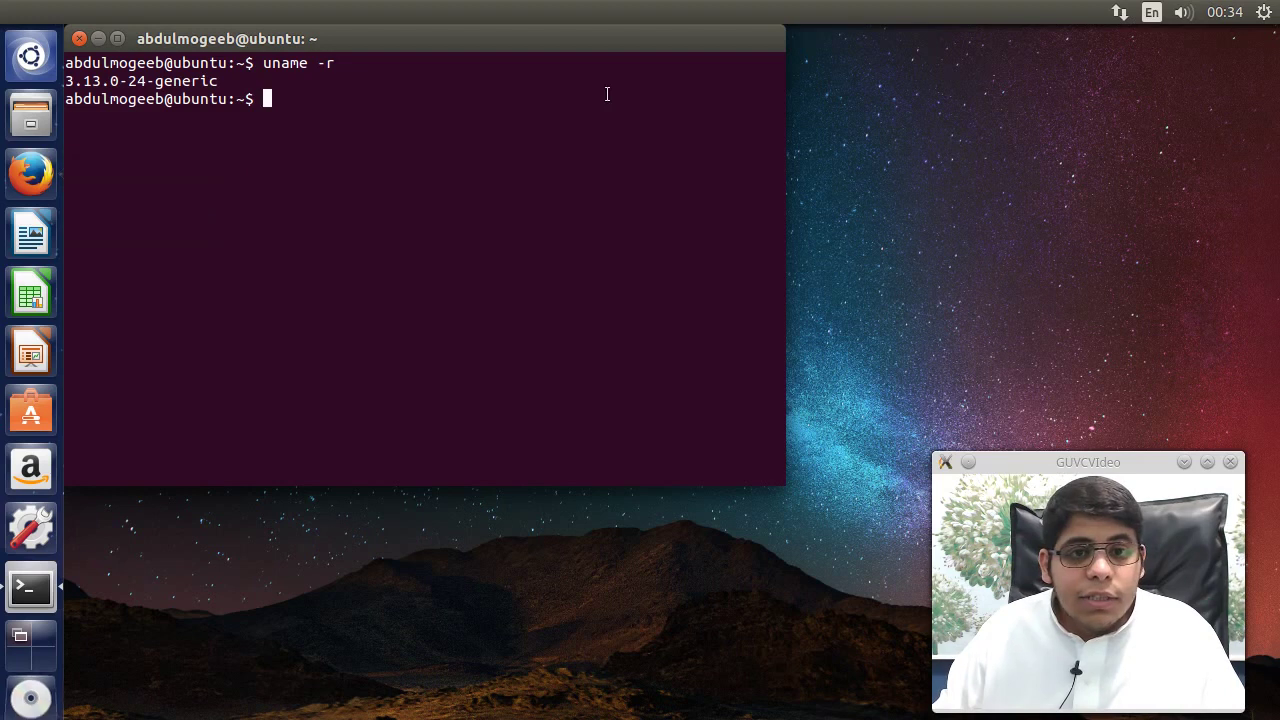
Move the terminal window away from the launcher and open the Files home folder in a window overlapping it
drag(616, 56, 742, 91)
click(33, 128)
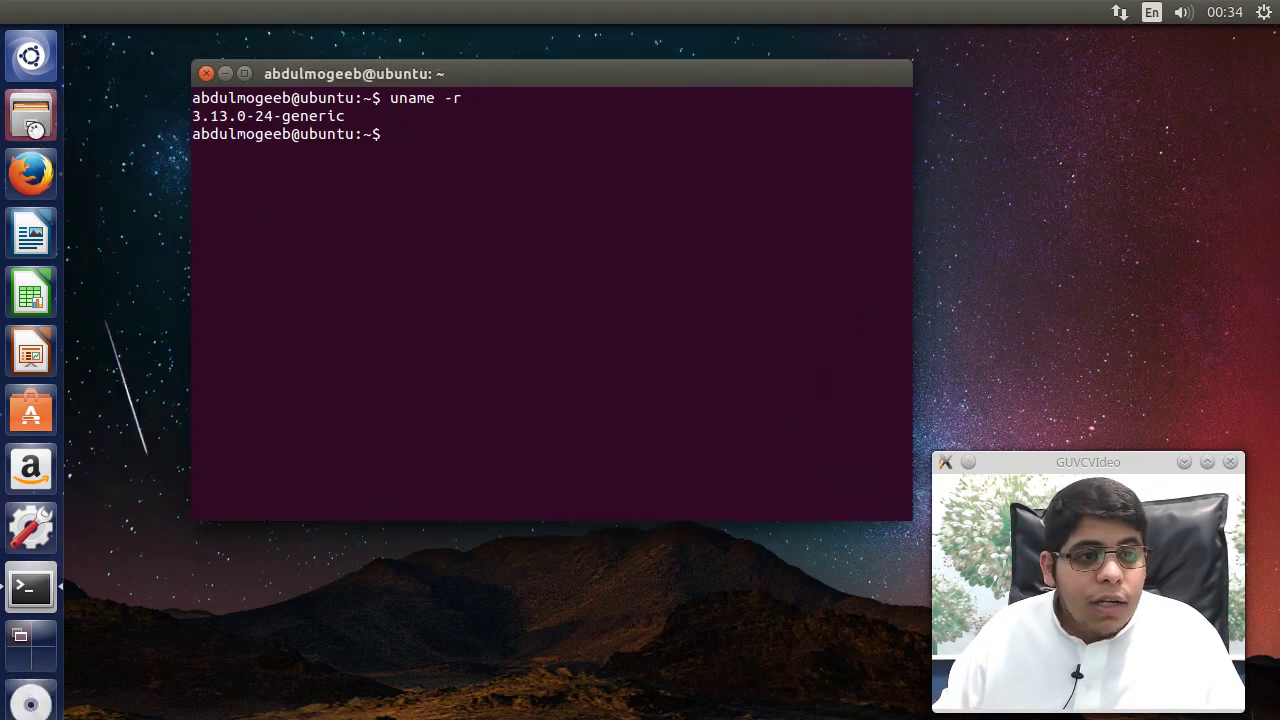
drag(789, 223, 724, 201)
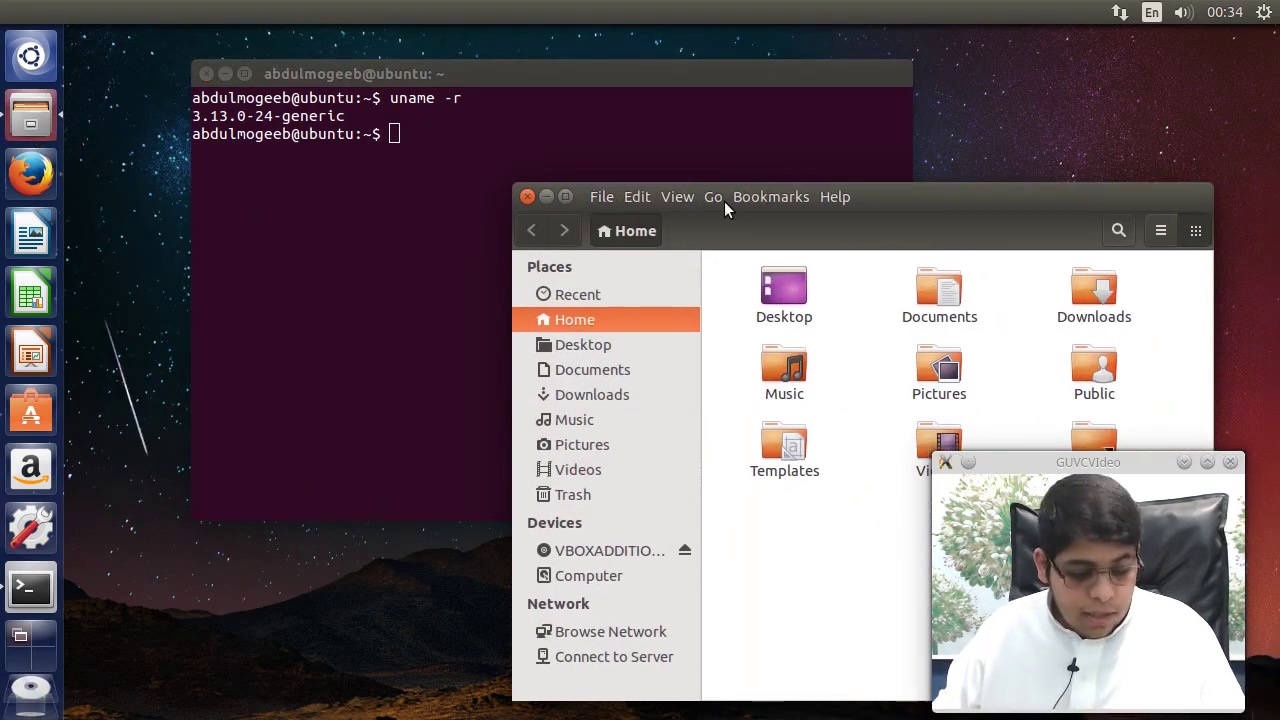
Open and close the Dash over the overlapping Terminal and Files windows to examine its background blur
click(30, 56)
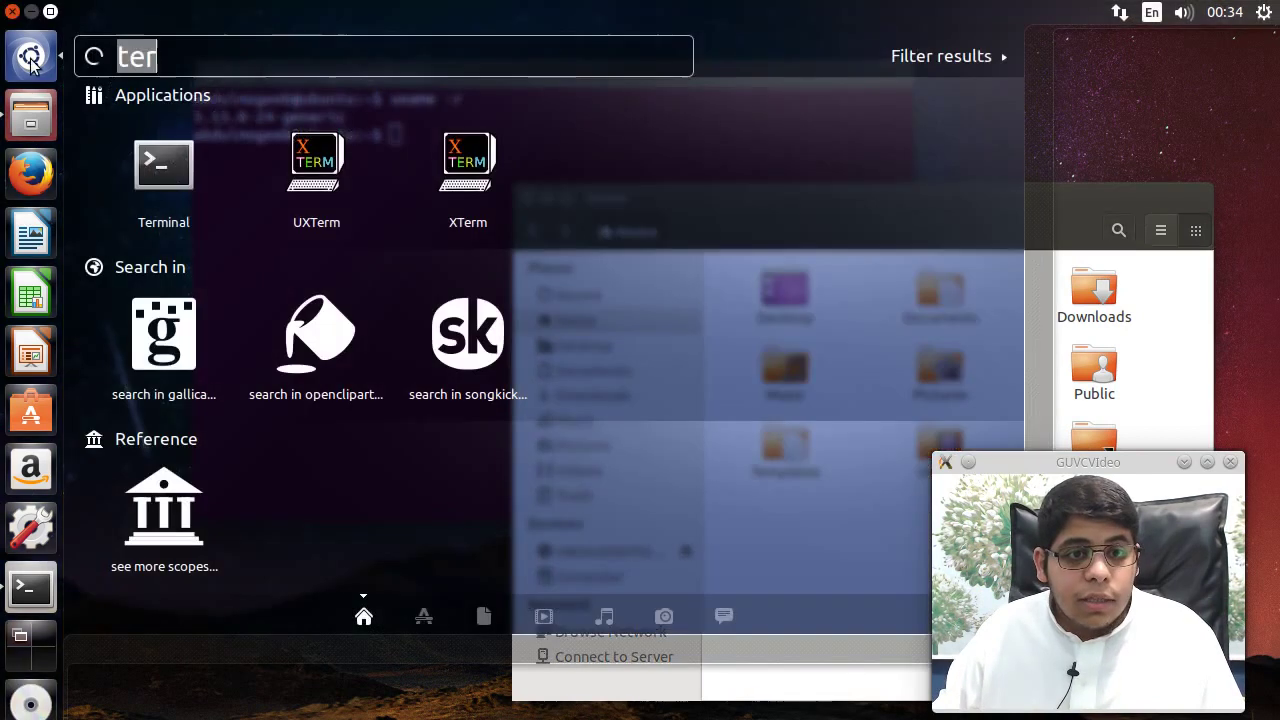
click(30, 56)
click(233, 496)
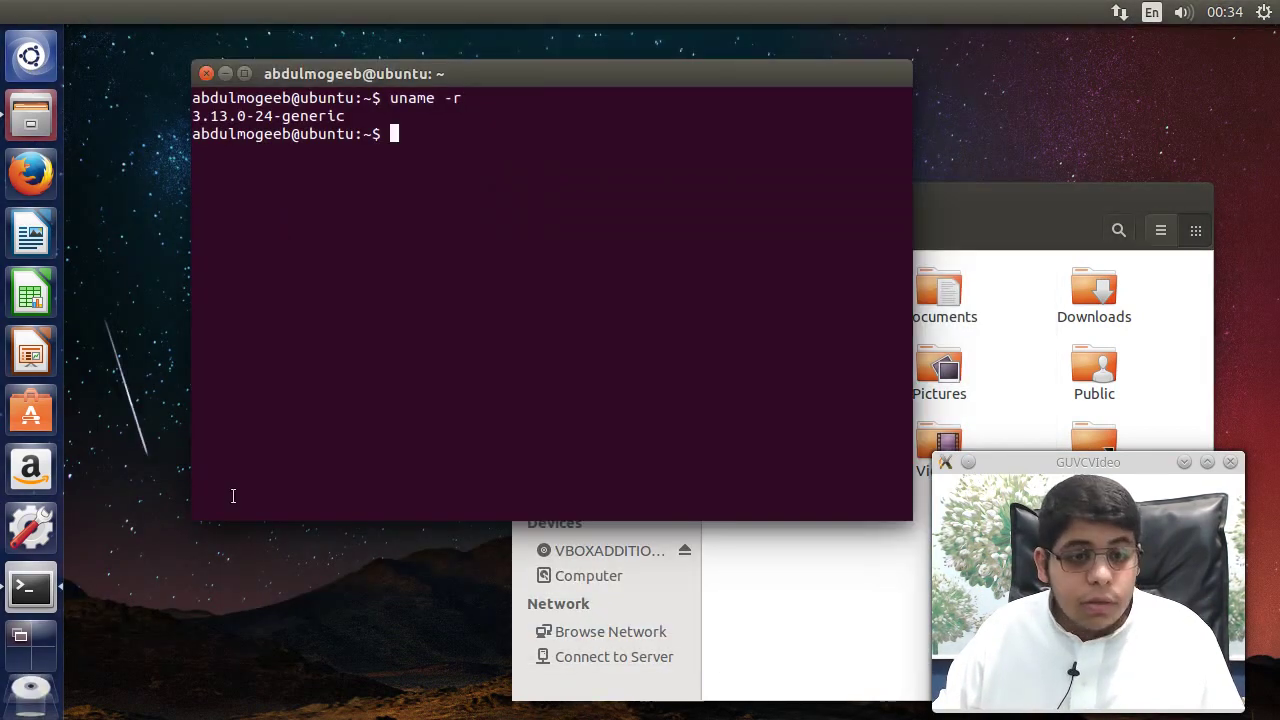
key(super)
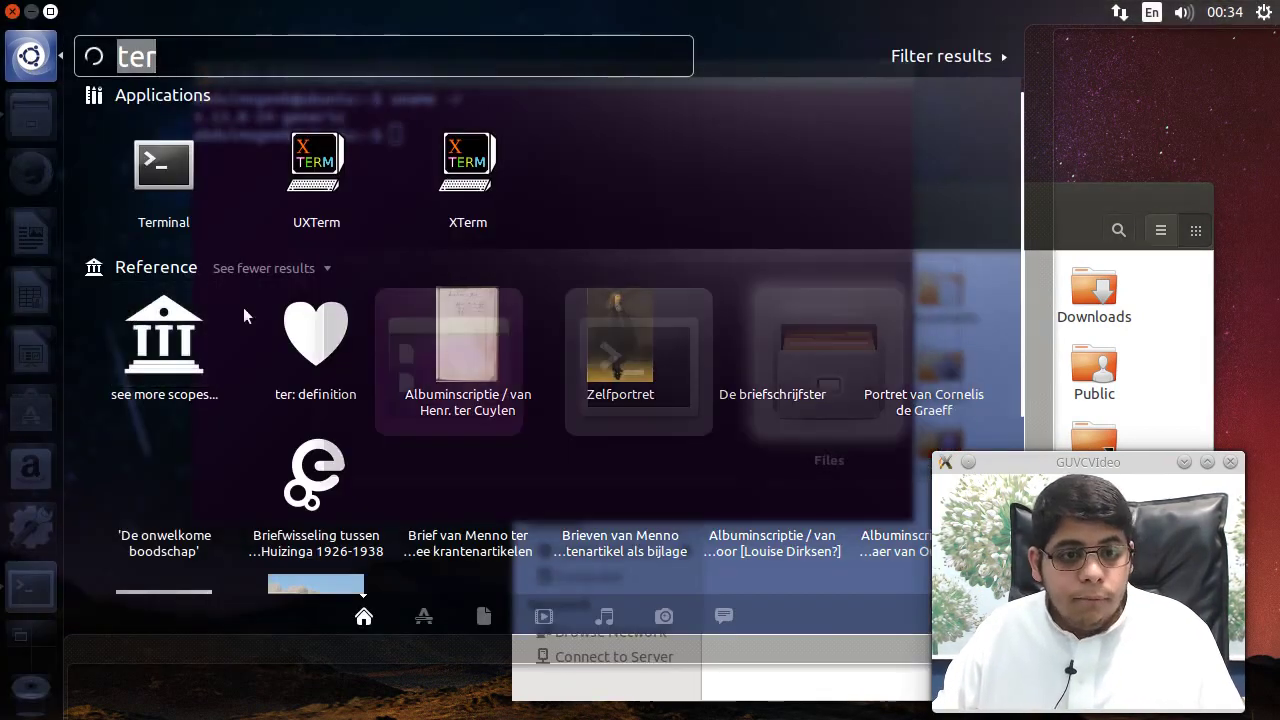
click(1096, 177)
Cycle repeatedly through Show Desktop, Terminal and Files in the window switcher, ending on the Files window
key(alt+Tab)
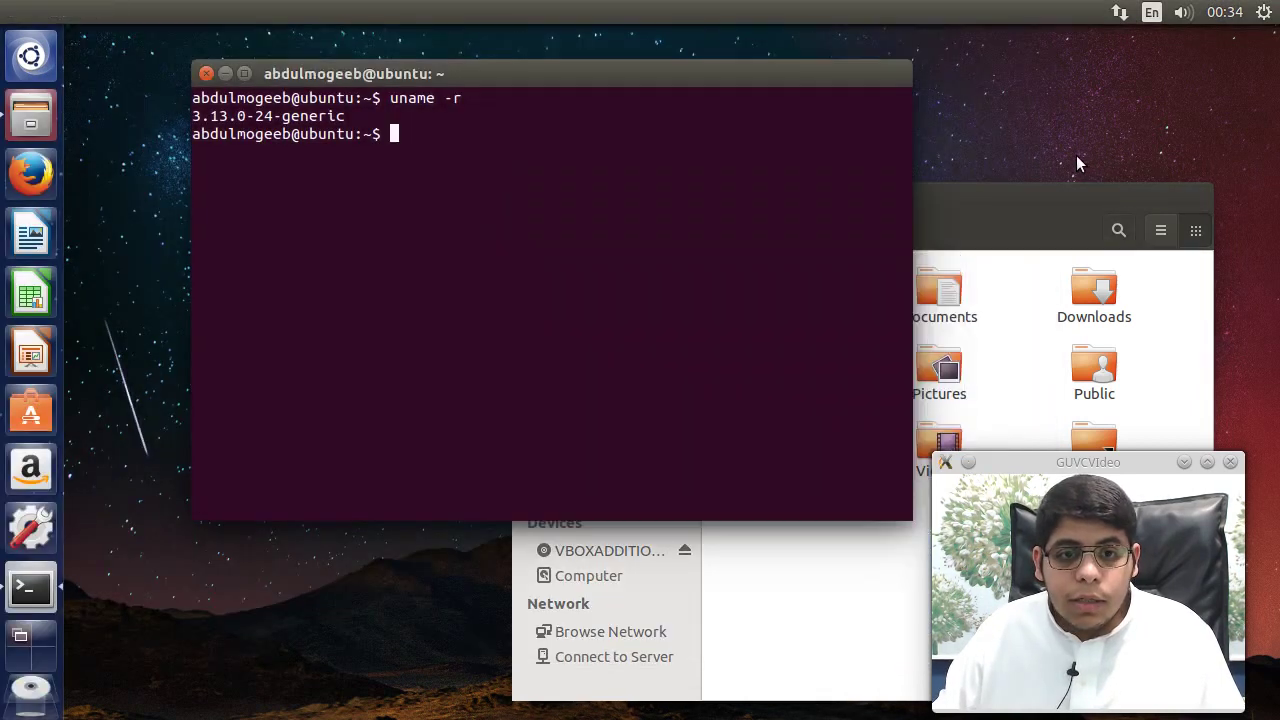
key(alt+Tab)
key(alt+Tab)
key(alt+Tab)
key(alt+Tab)
key(alt+Tab)
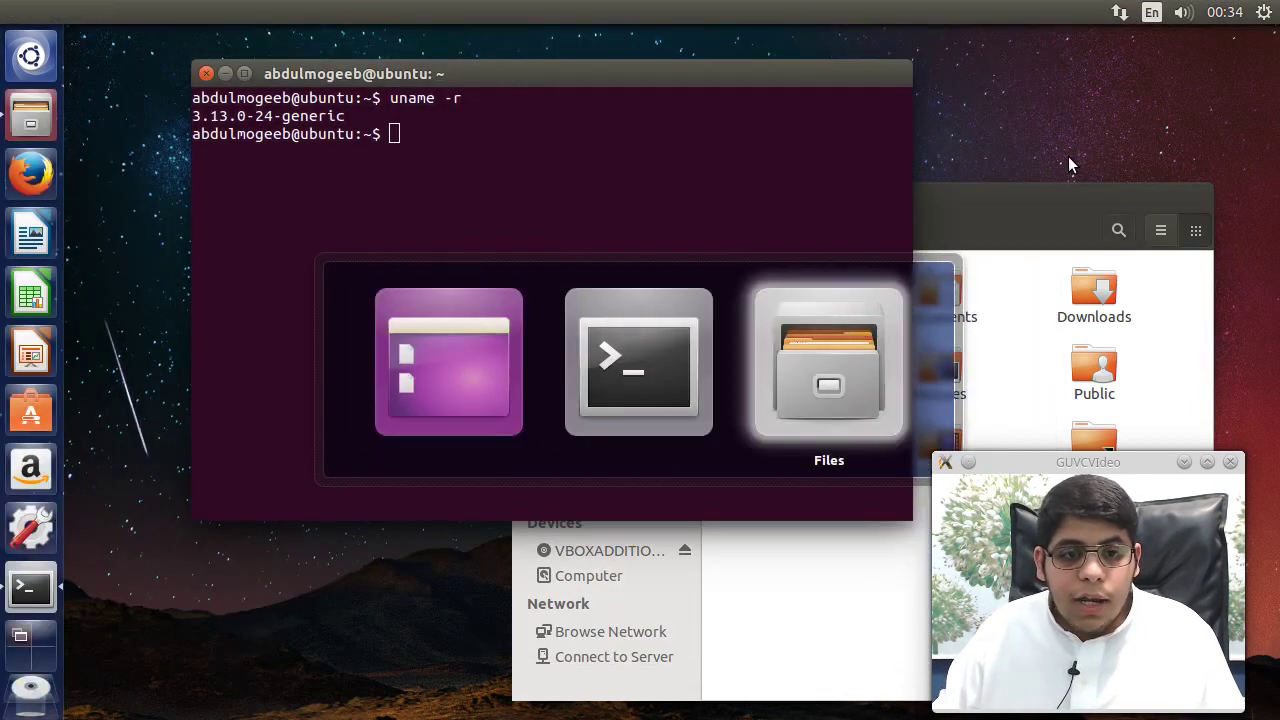
key(alt+Tab)
key(alt+Tab)
key(alt+Tab)
key(alt+Tab)
key(alt+Tab)
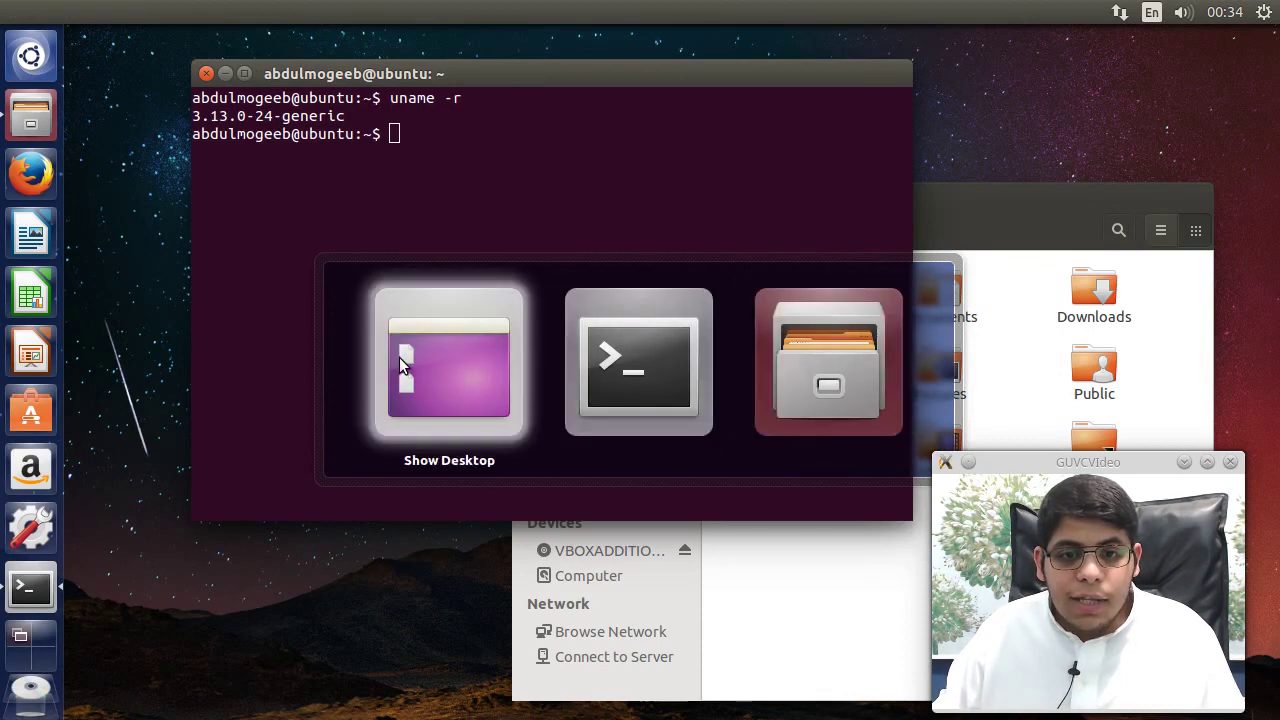
key(alt+Tab)
key(alt+Tab)
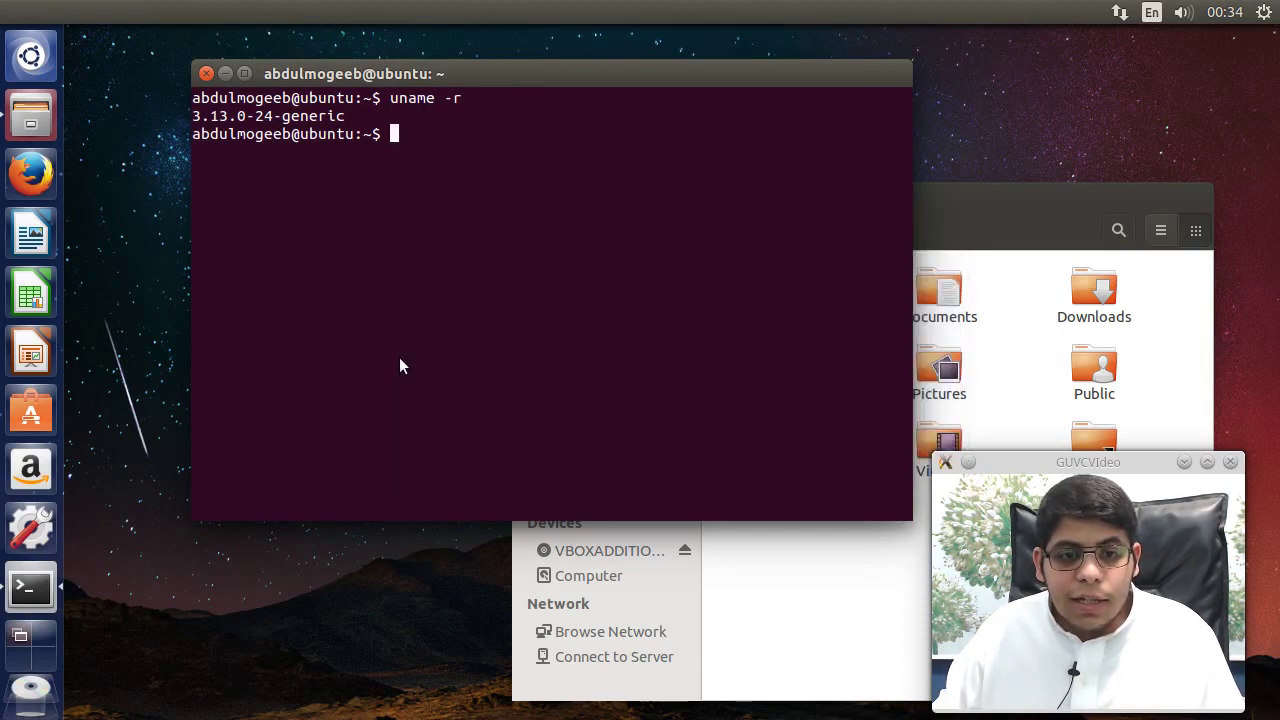
key(alt+Tab)
key(alt+Tab)
key(alt+Tab)
key(alt+Tab)
key(alt+Tab)
key(alt+Tab)
key(alt+Tab)
key(alt+Tab)
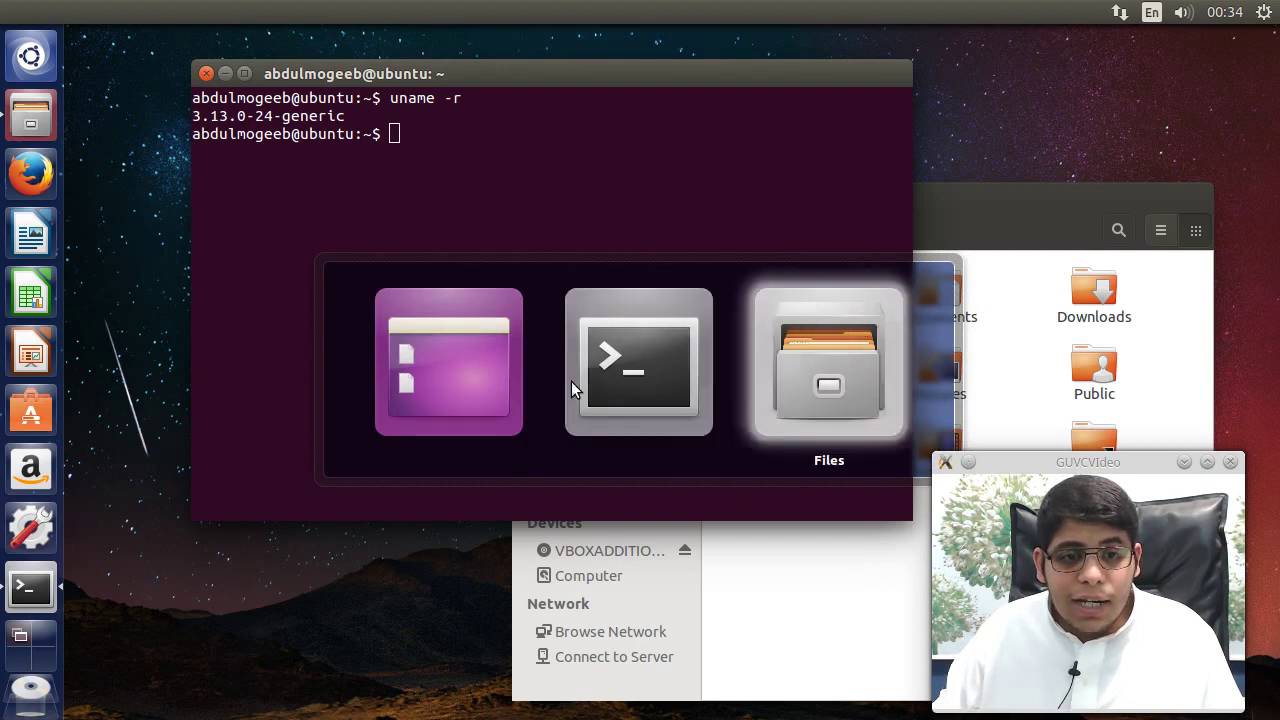
key(alt+Tab)
key(alt+Tab)
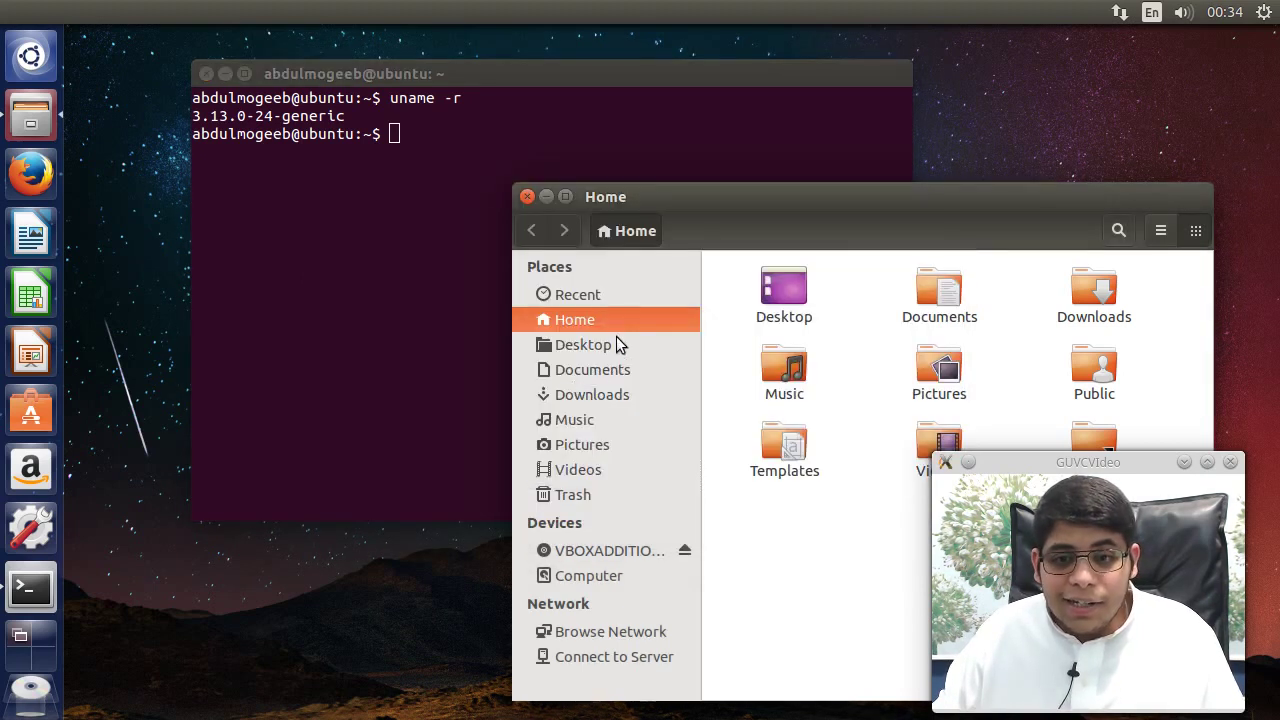
Close the Files and Terminal windows, and briefly open and close the Dash on the empty desktop
drag(879, 197, 884, 191)
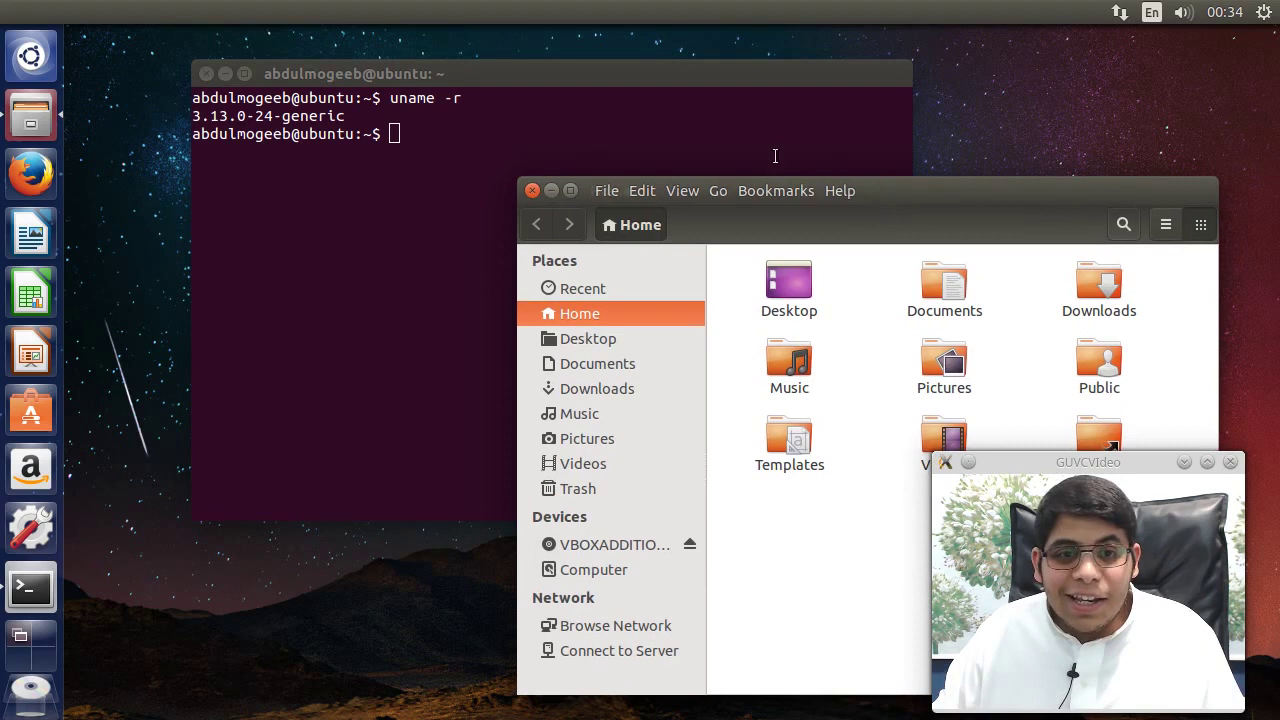
click(532, 191)
click(207, 74)
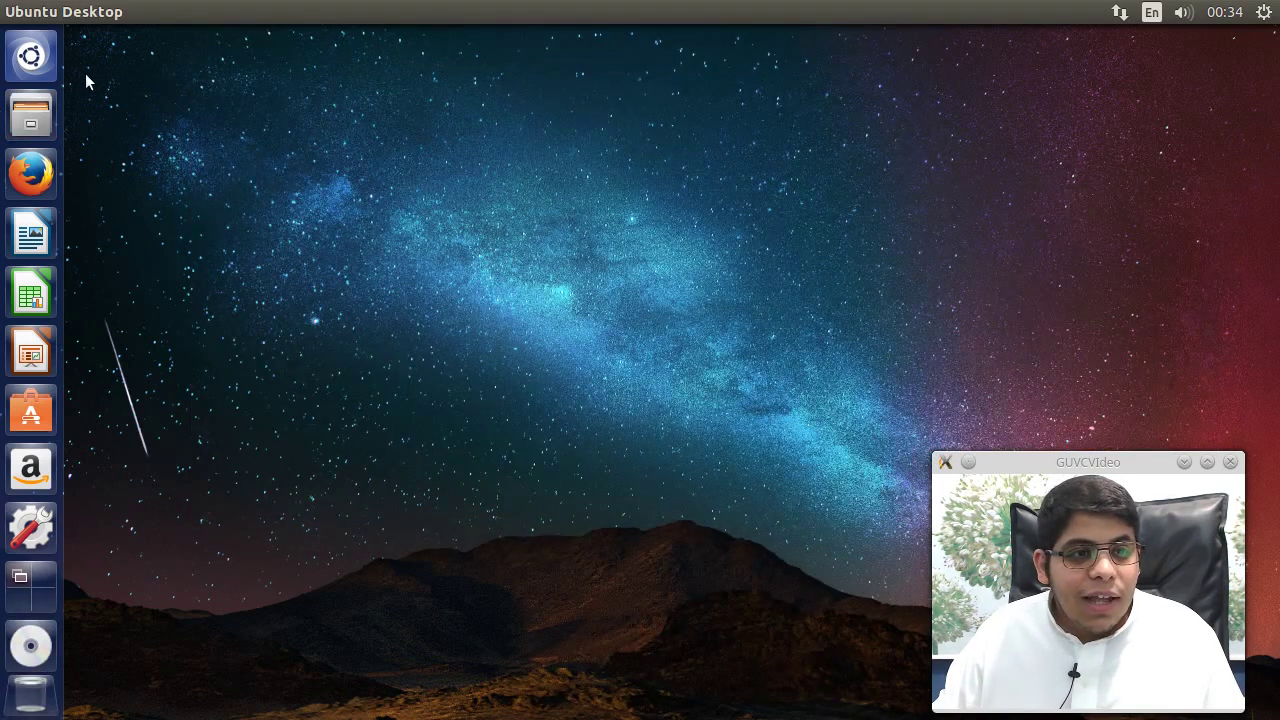
click(43, 72)
click(43, 72)
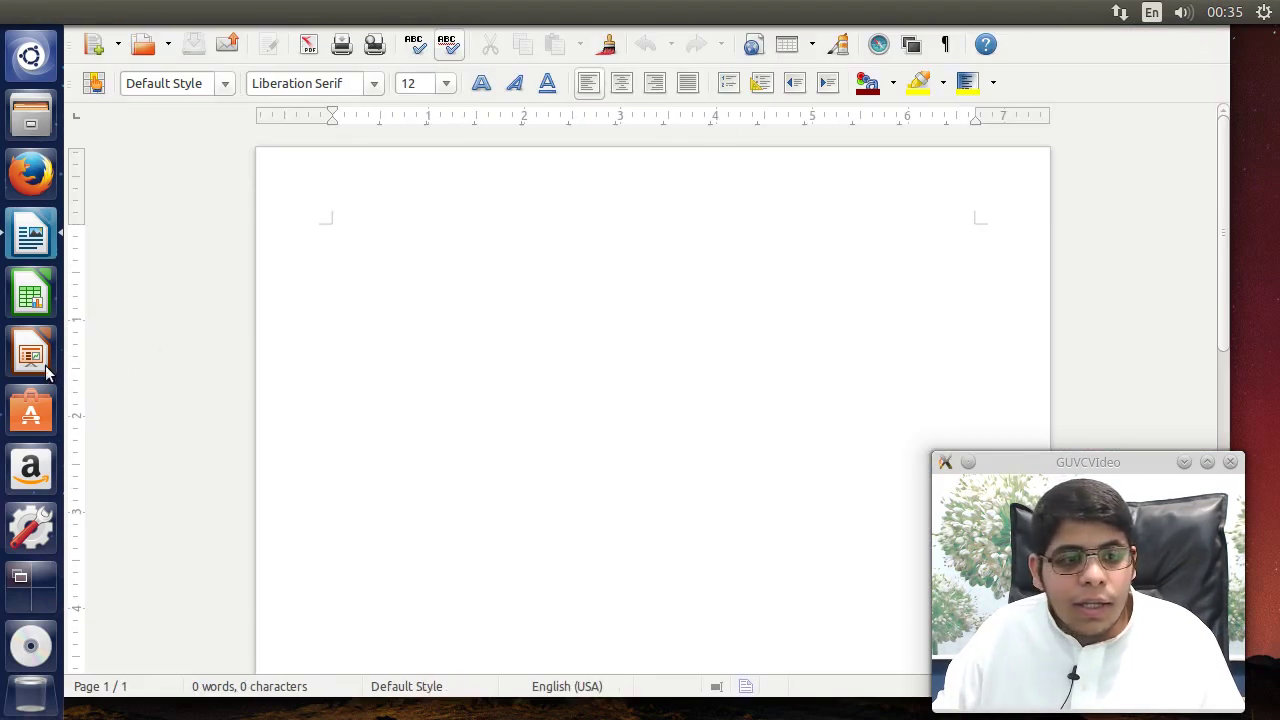
Examine LibreOffice Writer's launcher quick options and quit Writer from them
right_click(36, 245)
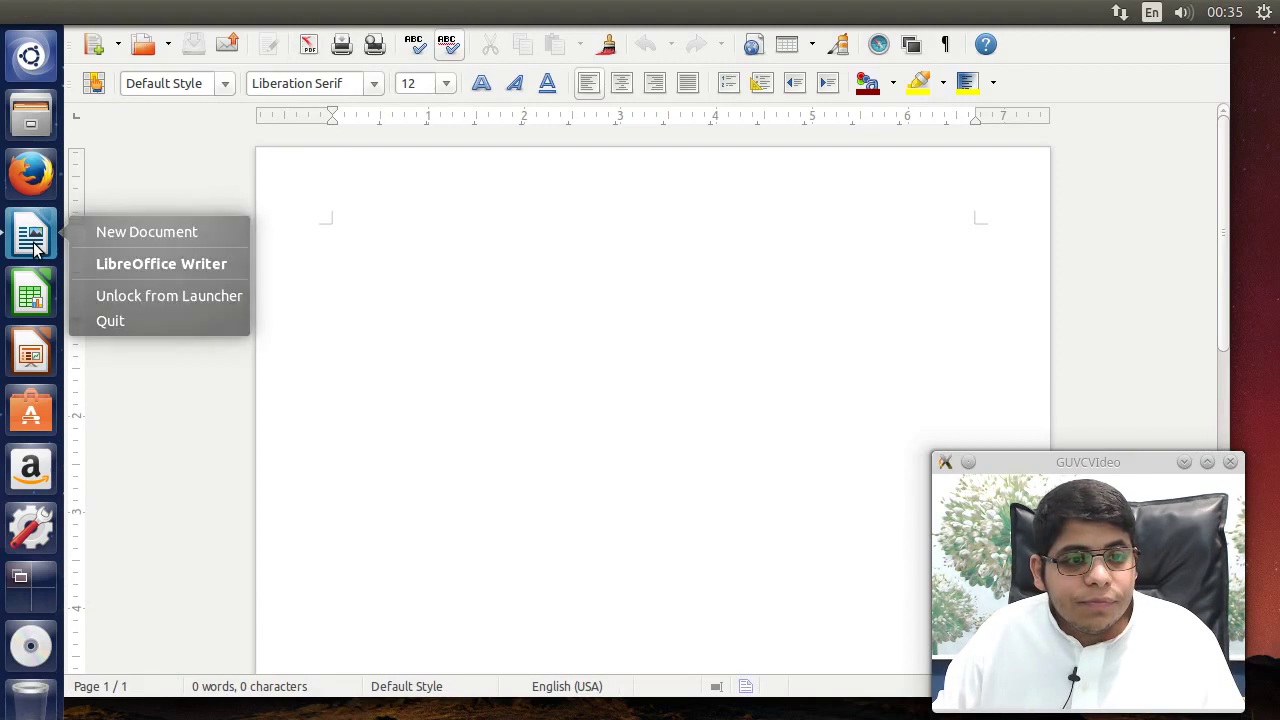
click(698, 202)
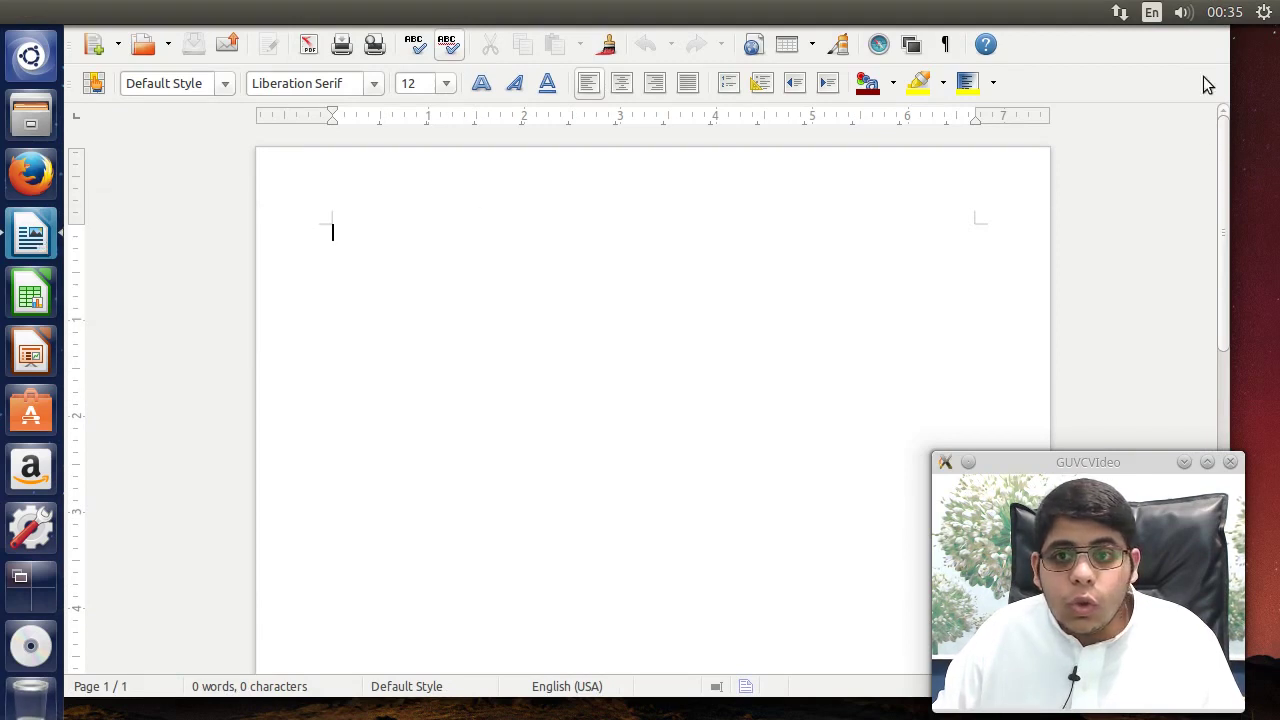
right_click(33, 227)
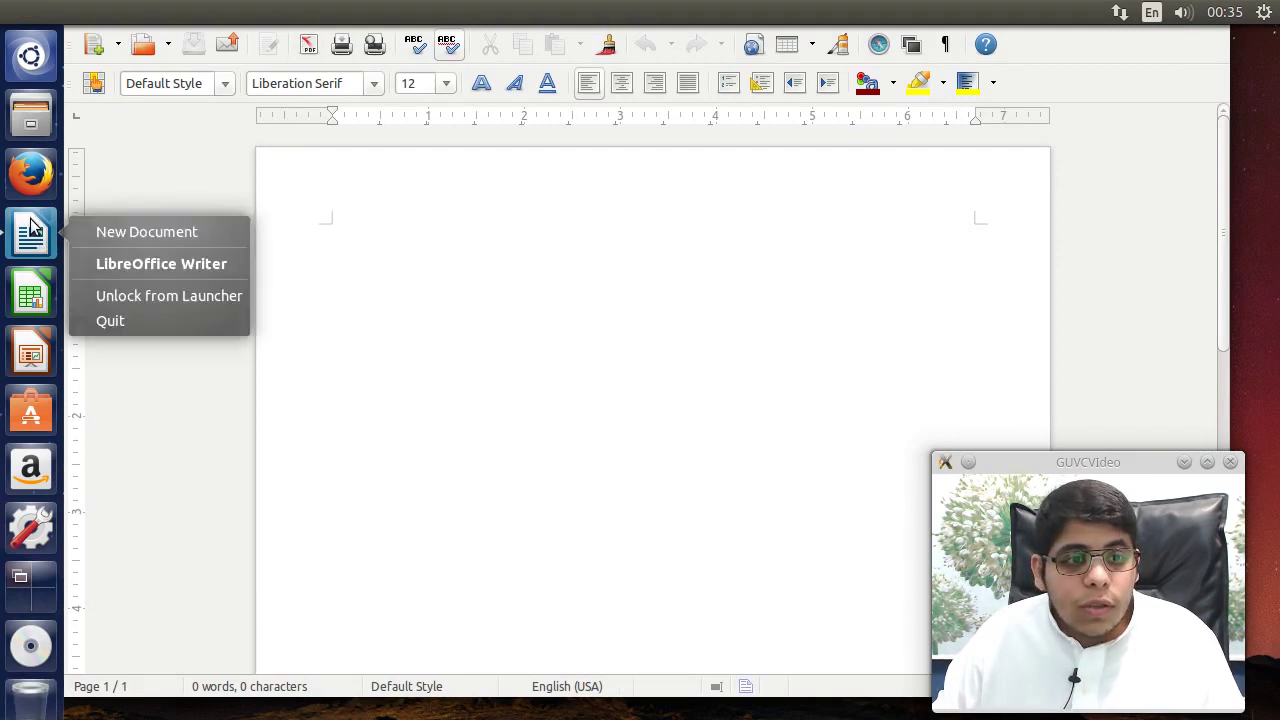
click(142, 312)
Open LibreOffice Calc and look over its File commands in the global menu bar
click(30, 293)
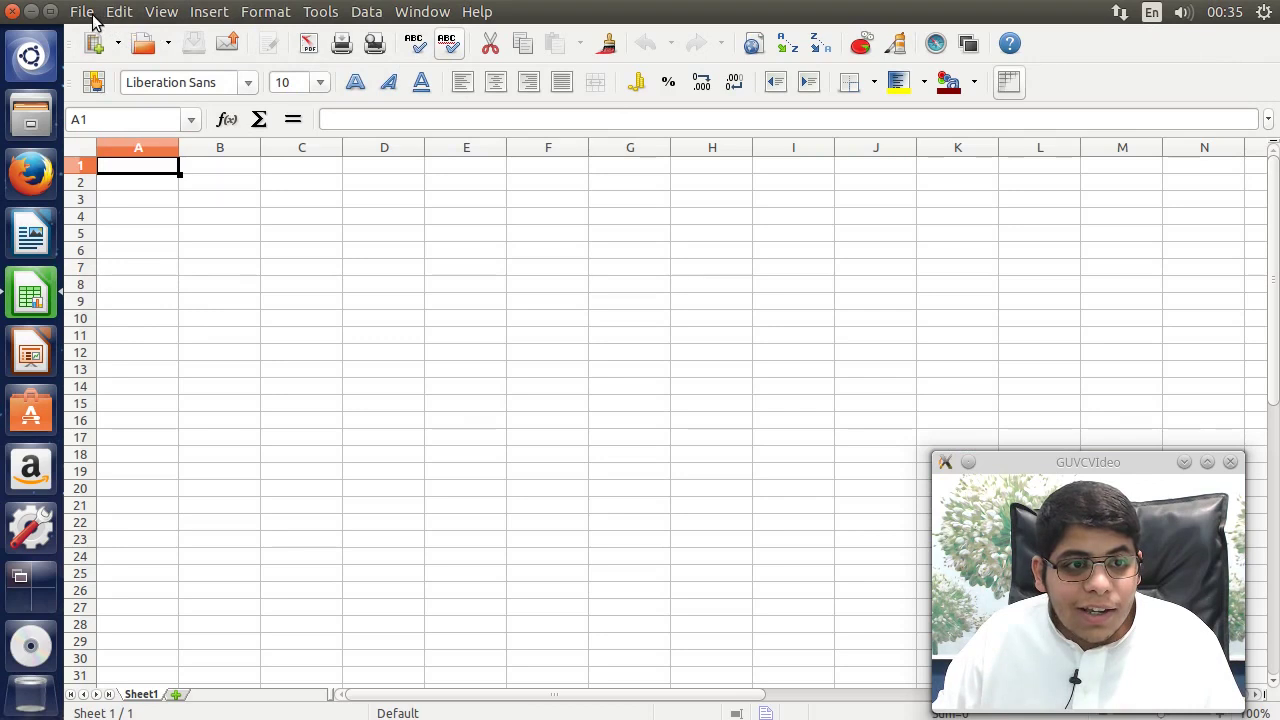
click(88, 14)
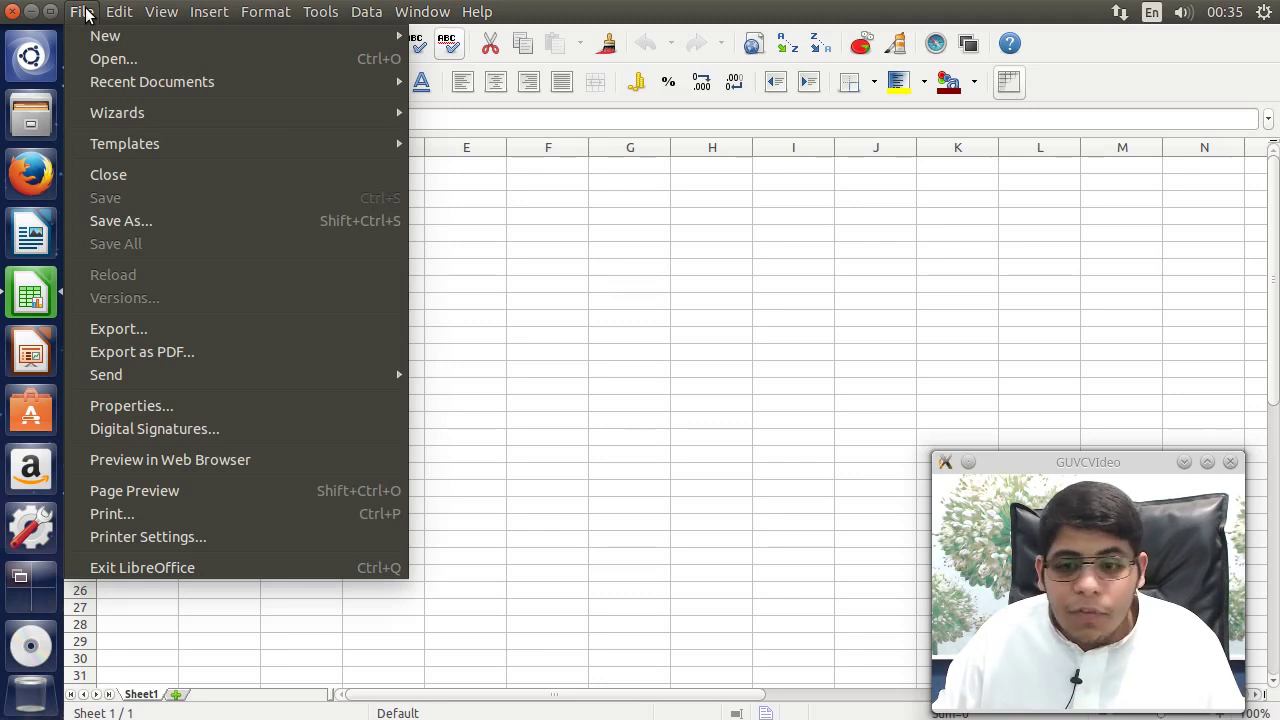
mouse_move(1262, 11)
key(Escape)
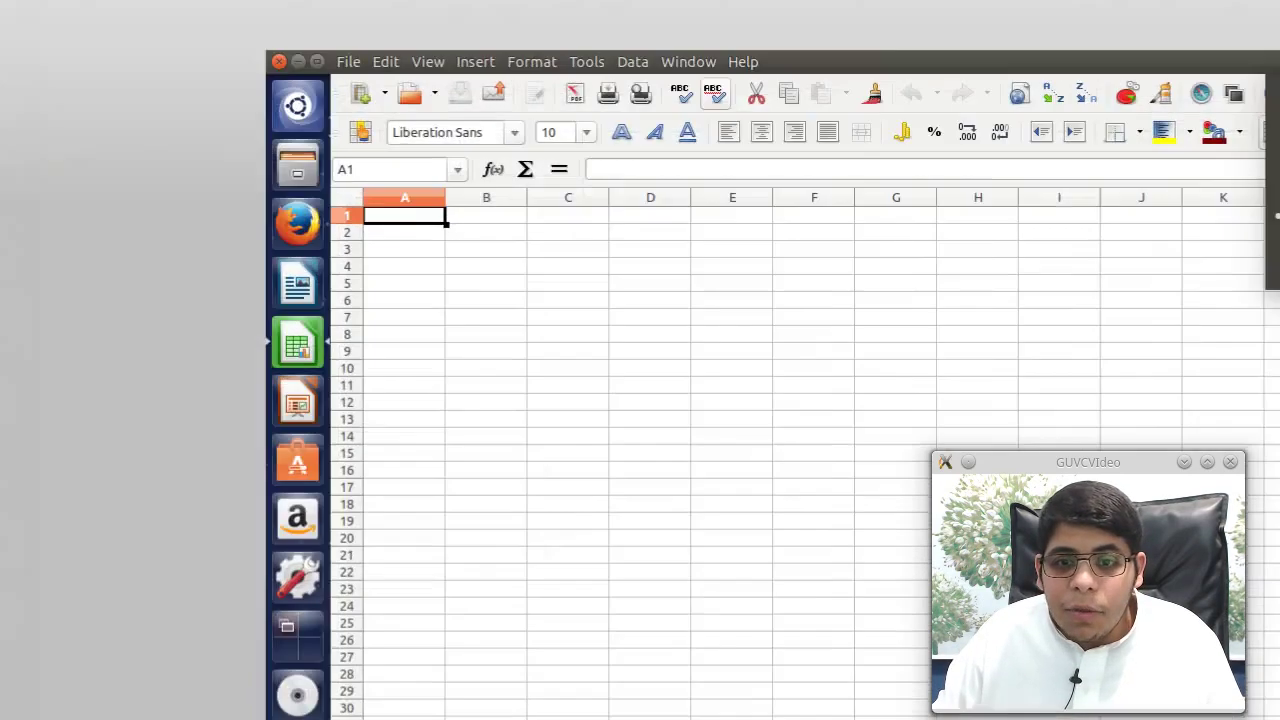
key(alt+f)
key(Escape)
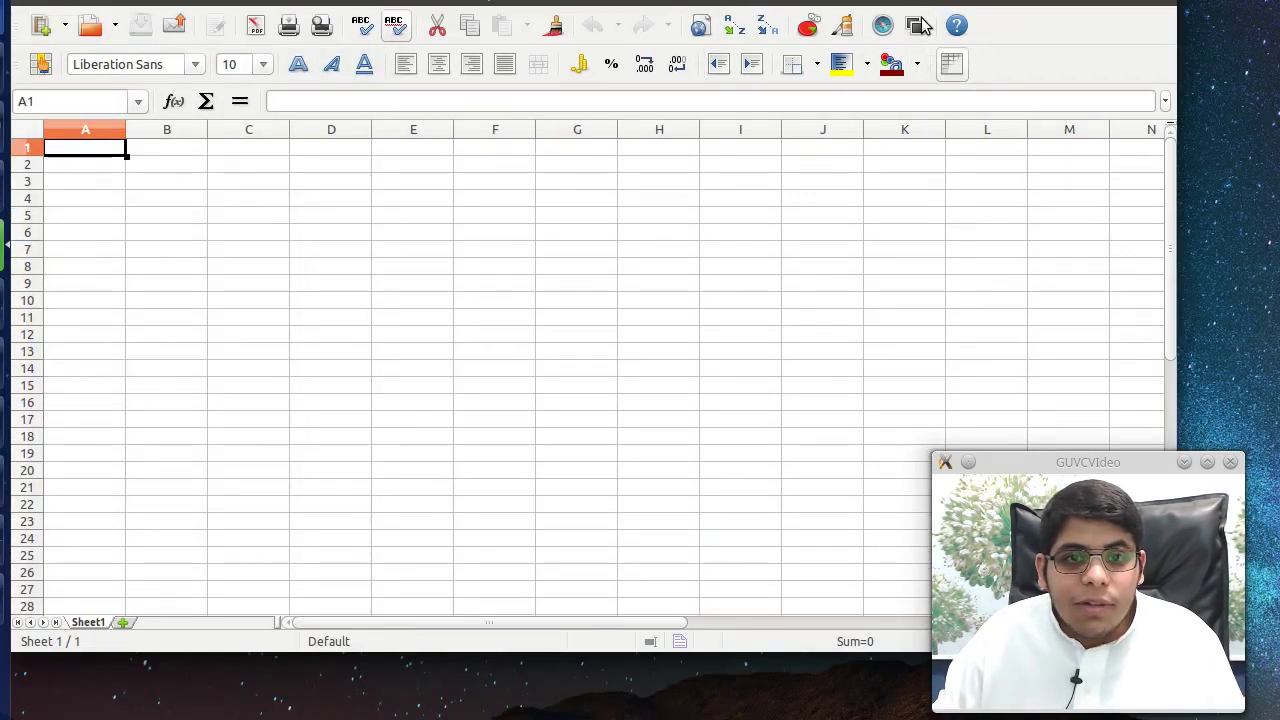
Restore the Calc window from its maximized state, look at the menus in its title bar, and maximize it again
drag(1095, 15, 1097, 62)
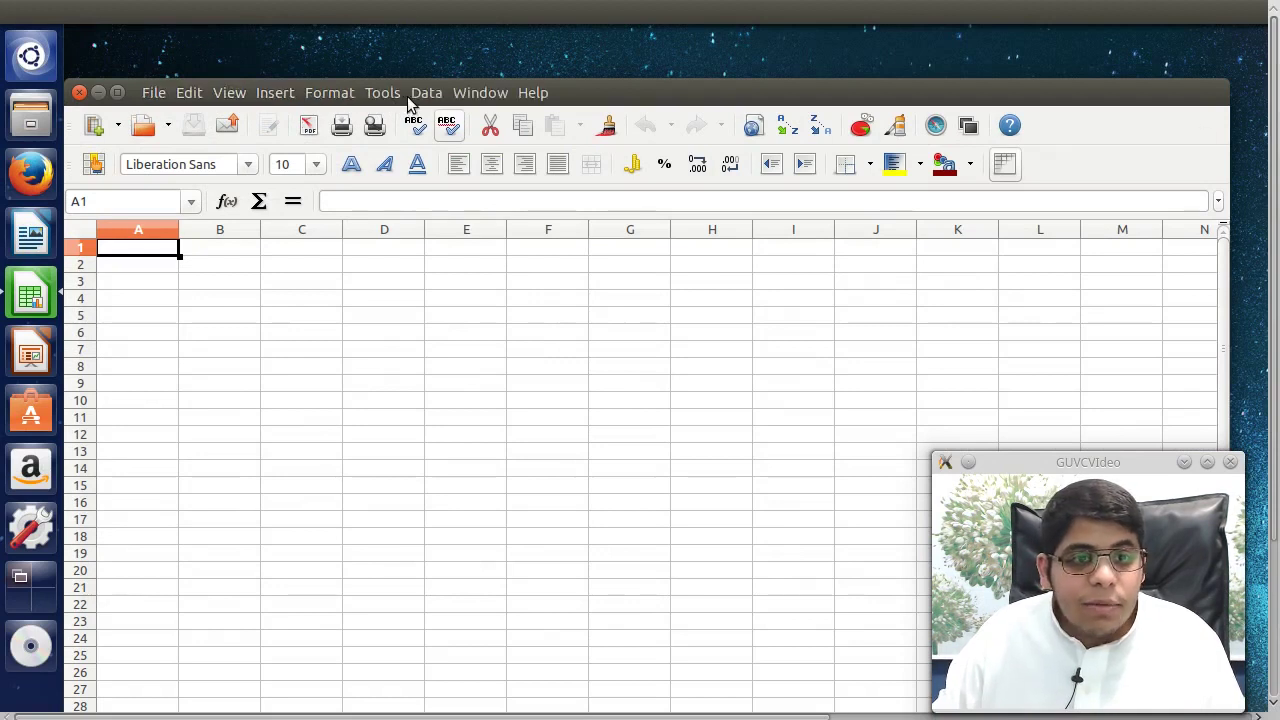
drag(786, 92, 786, 52)
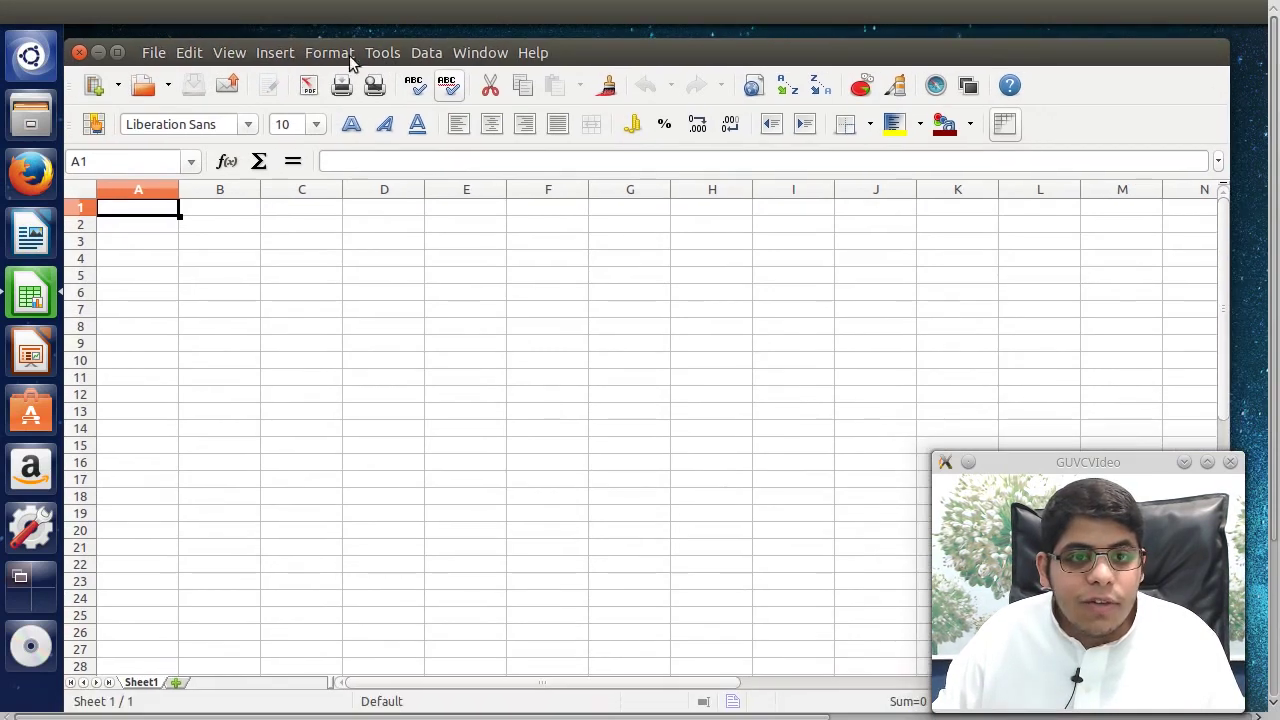
click(166, 53)
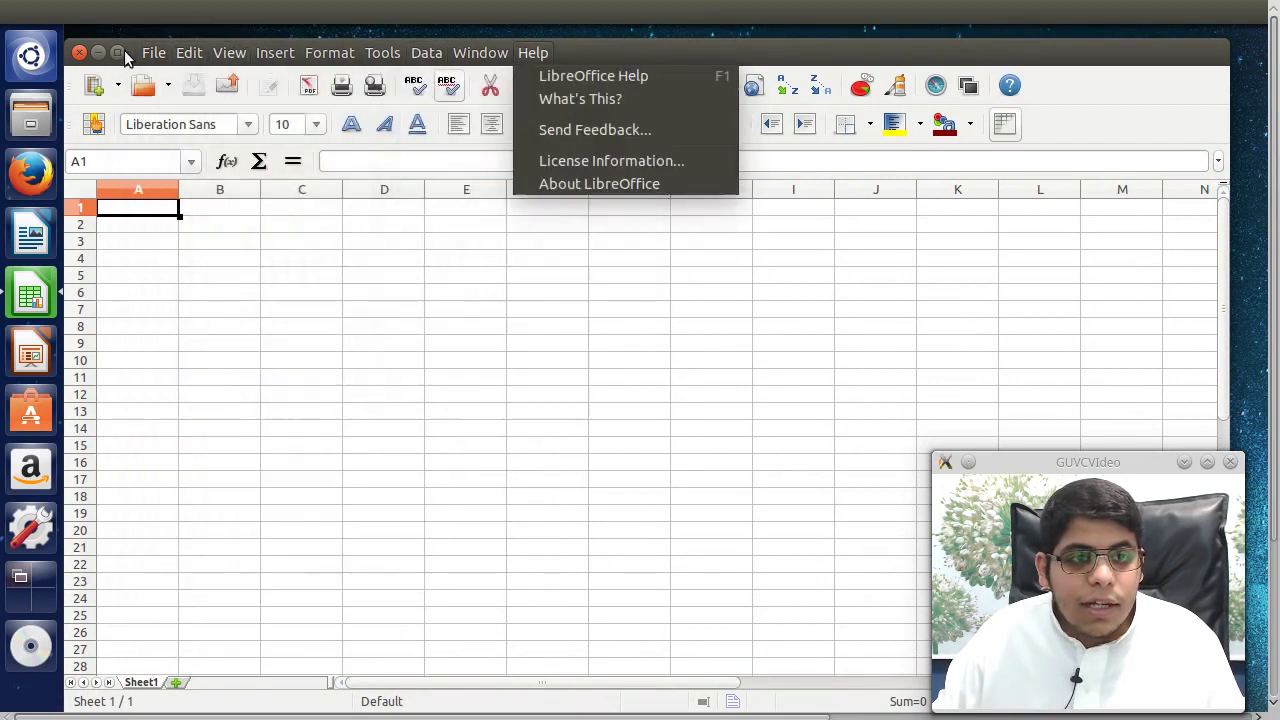
key(Escape)
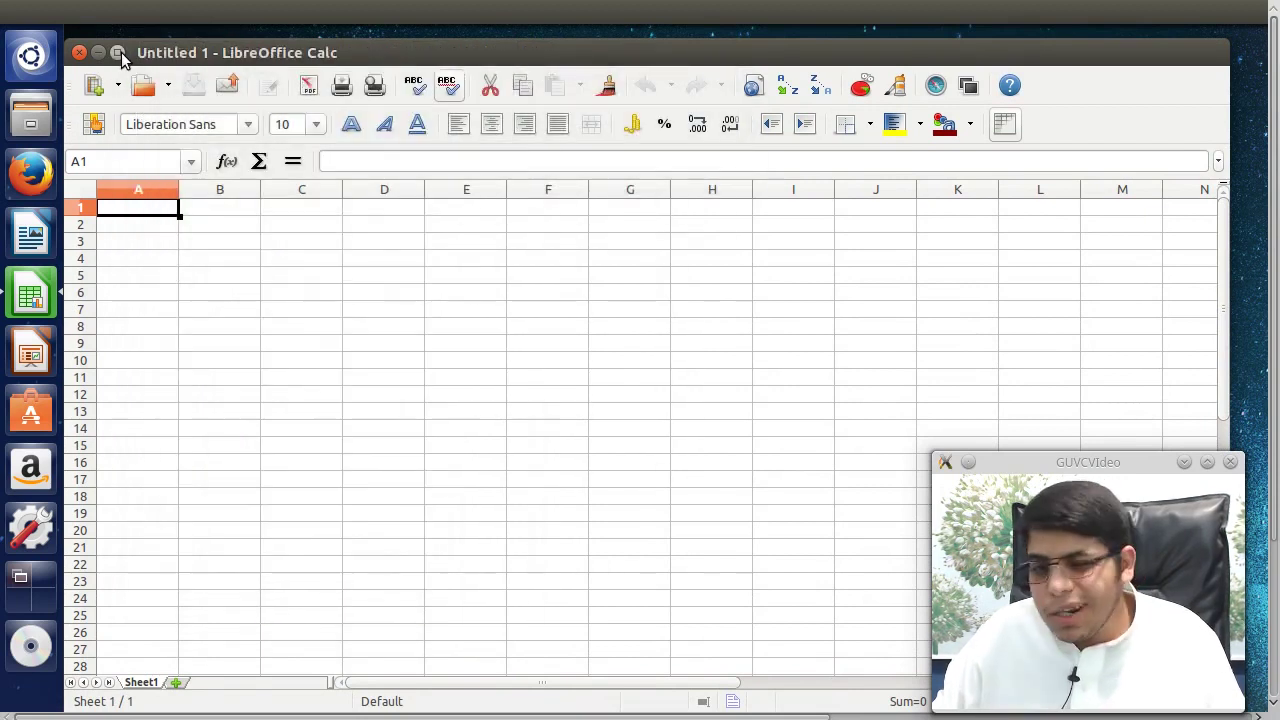
click(119, 54)
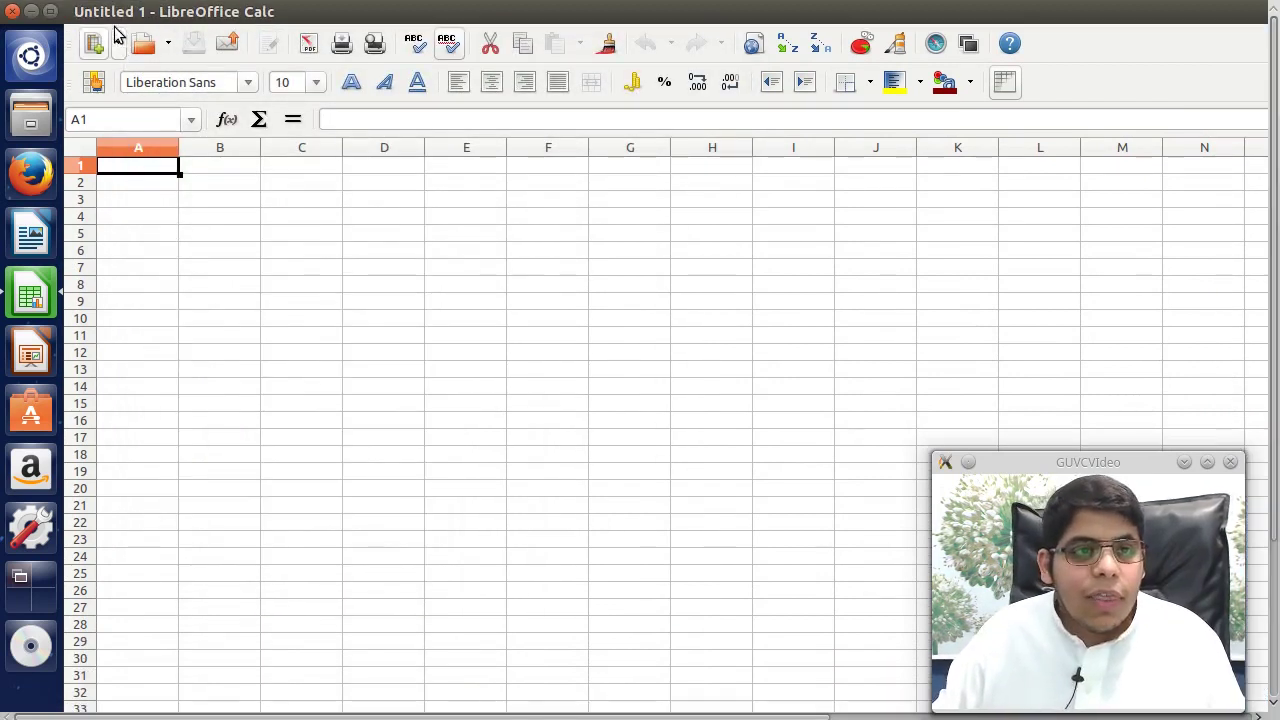
Close LibreOffice Calc and open Ubuntu Software Center
click(12, 11)
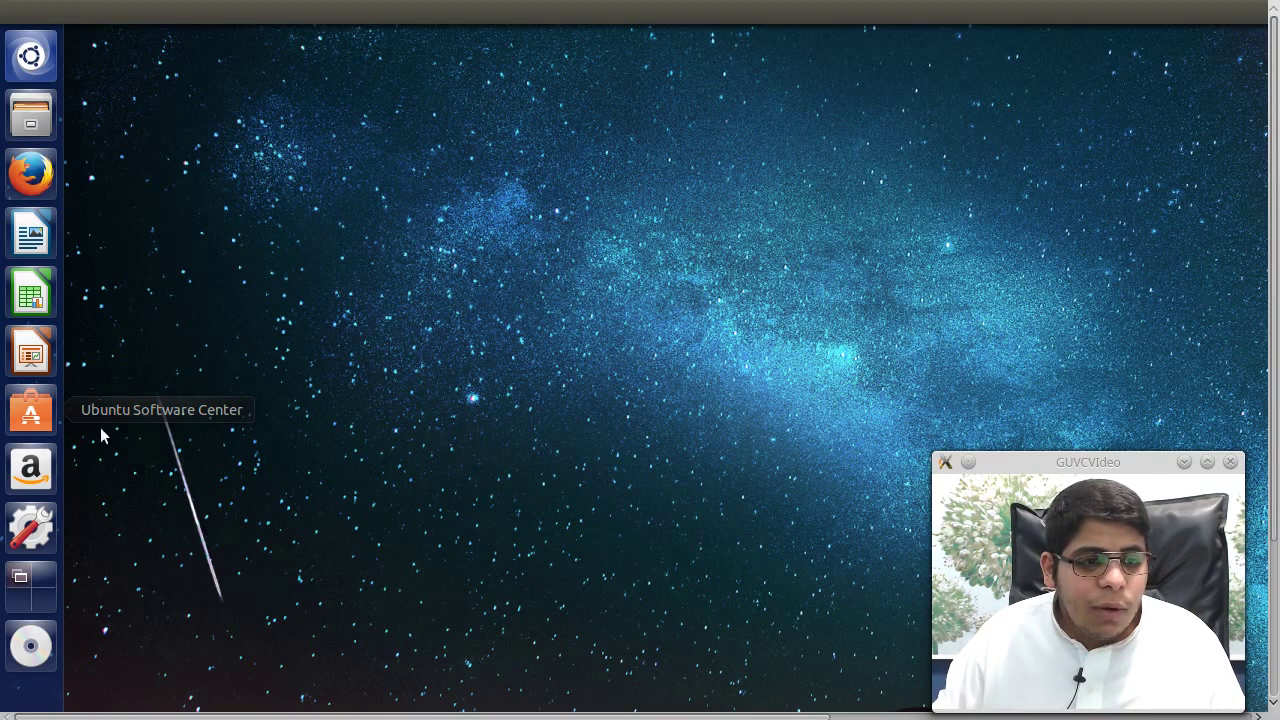
click(49, 424)
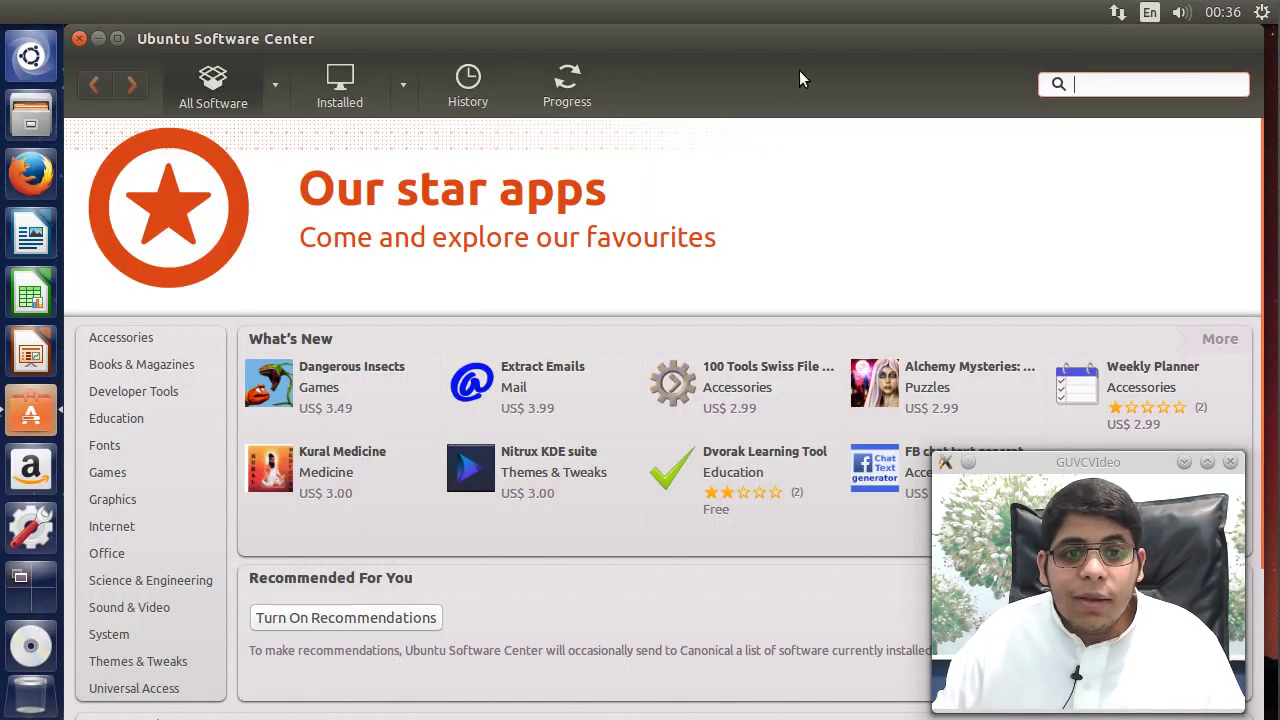
mouse_move(781, 51)
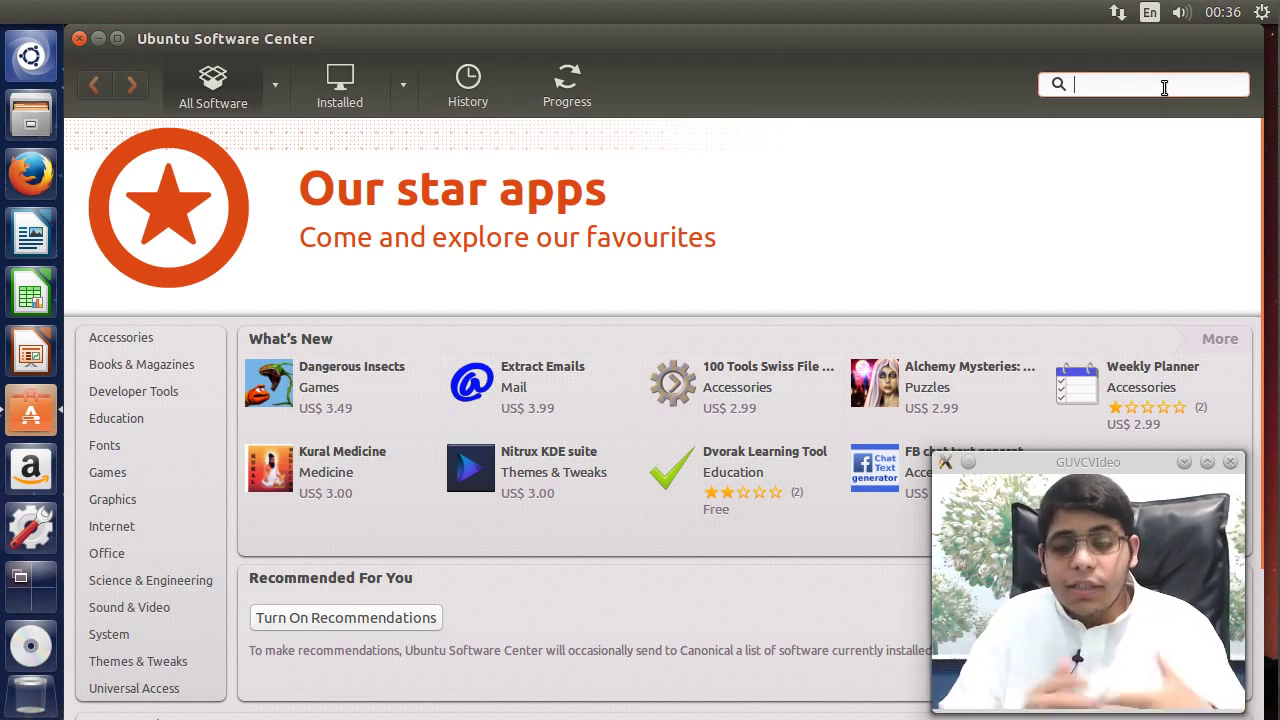
Clear the software search entry and close Ubuntu Software Center to return to the desktop
text(s)
key(BackSpace)
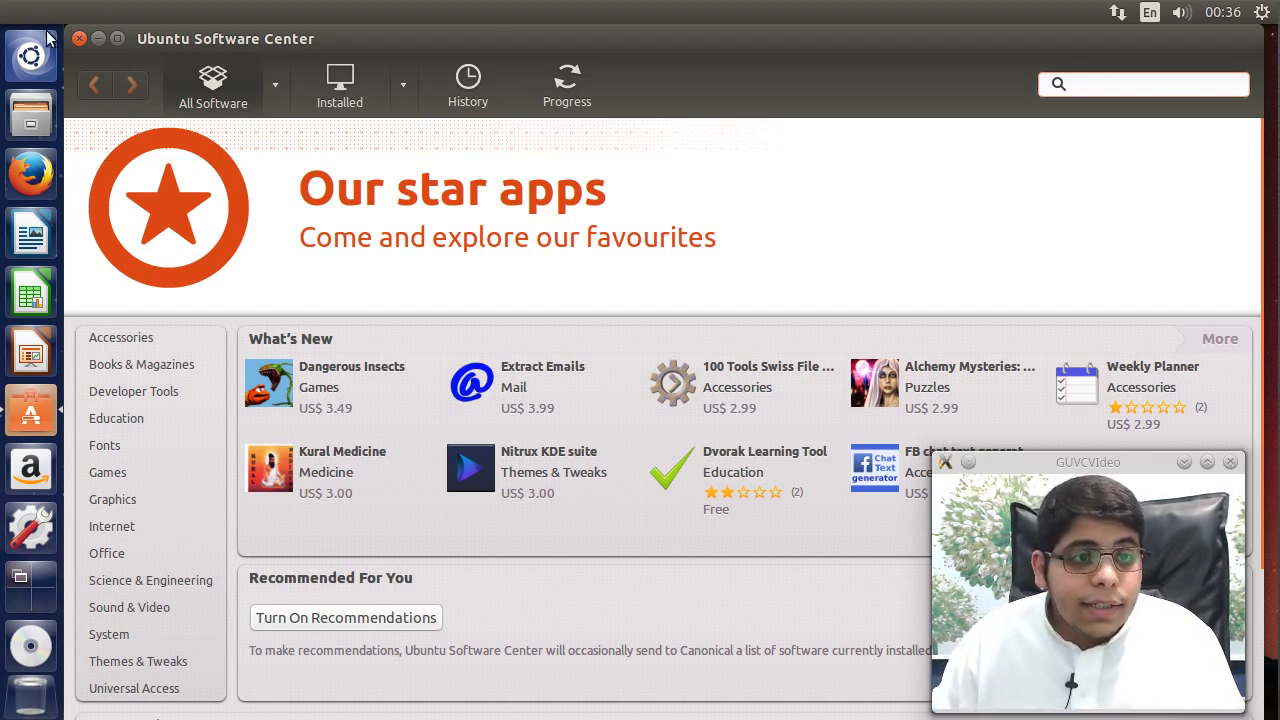
click(79, 40)
right_click(418, 180)
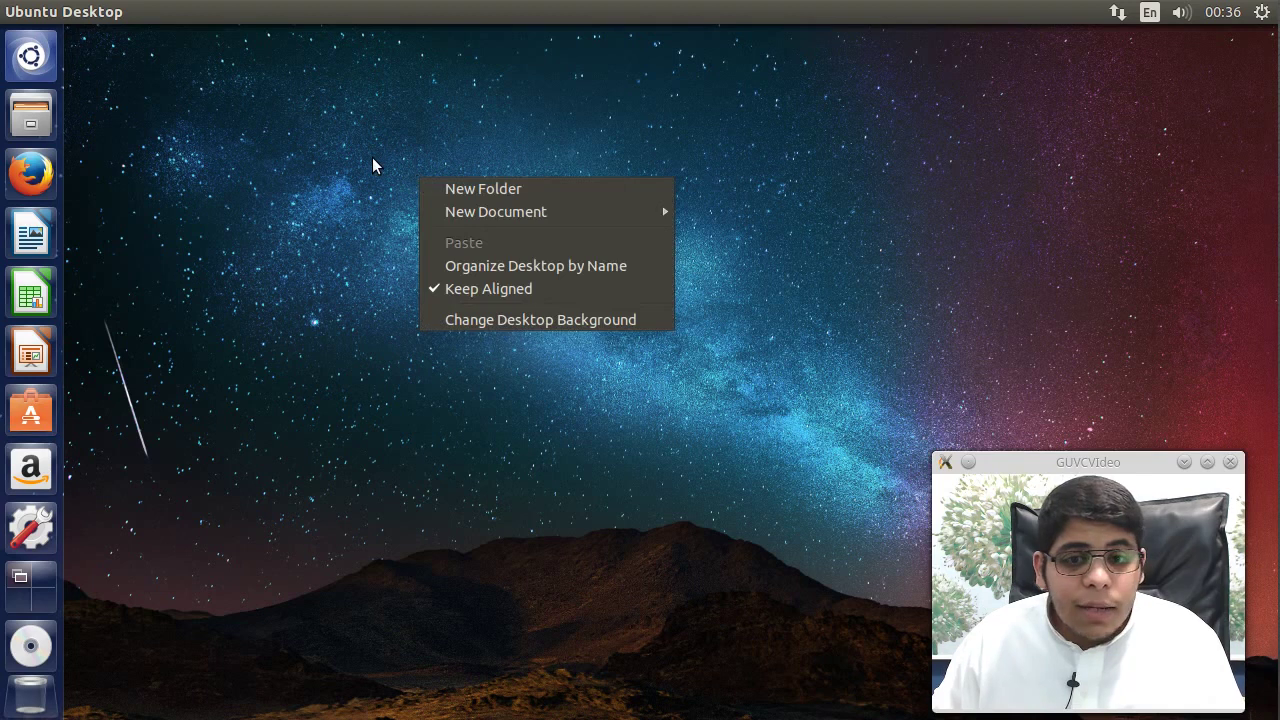
click(372, 165)
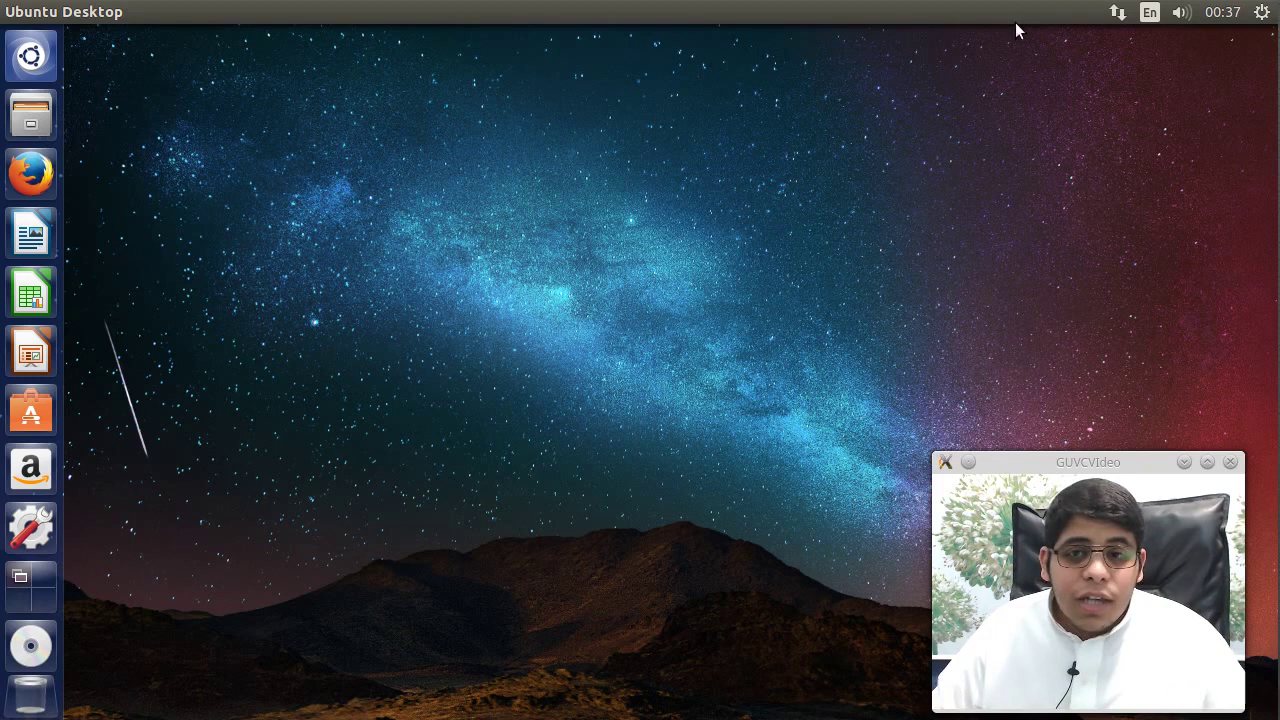
Open the About This Computer details and reposition their window on the desktop
click(1261, 12)
click(1232, 13)
mouse_move(1258, 12)
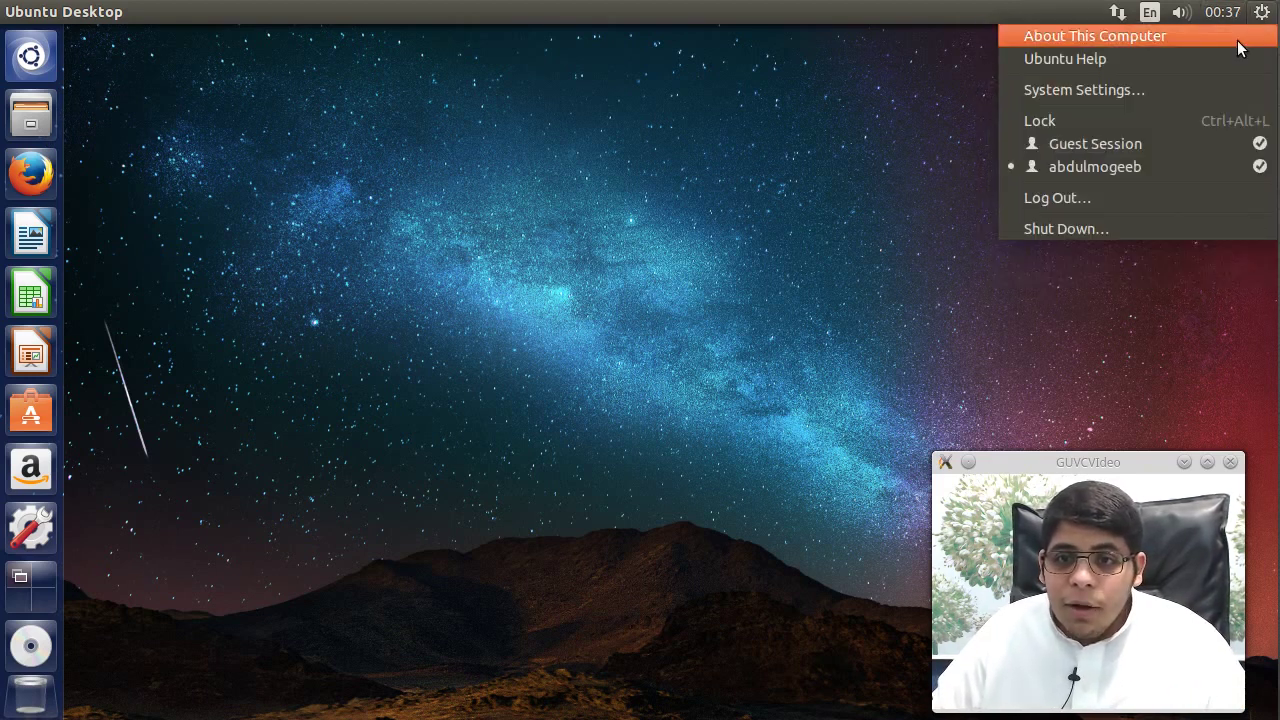
click(1237, 40)
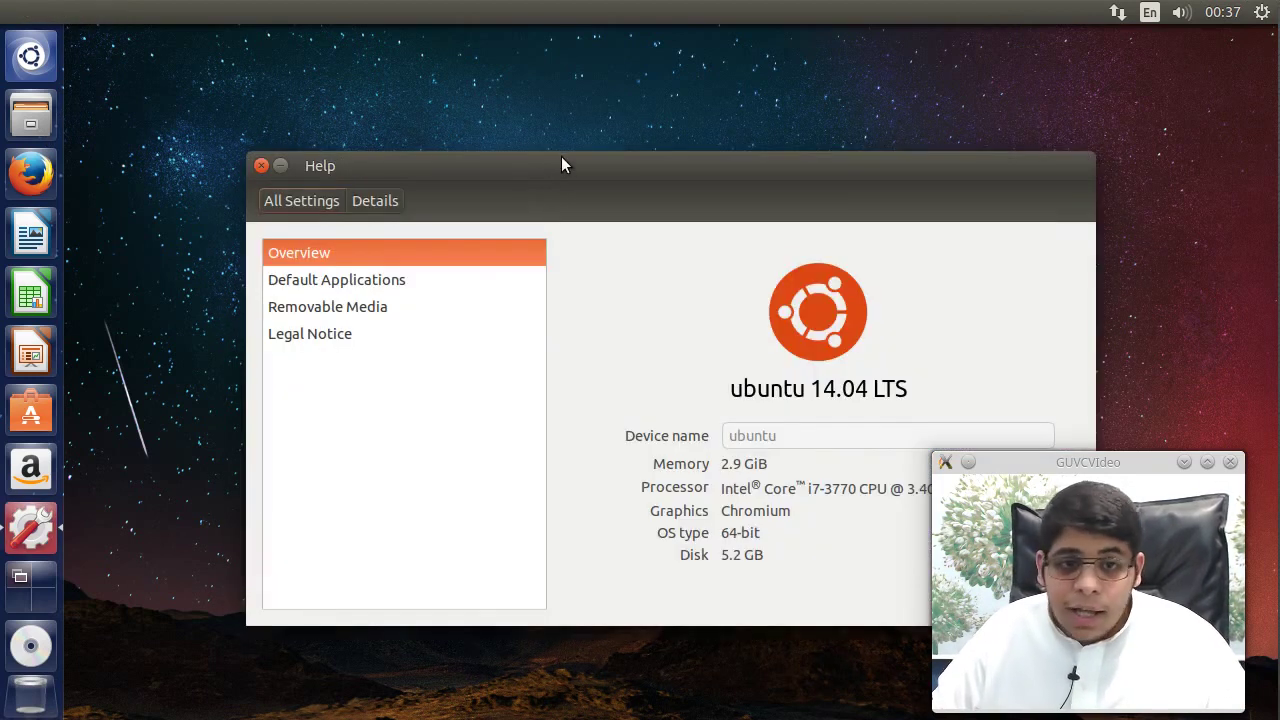
drag(560, 160, 419, 32)
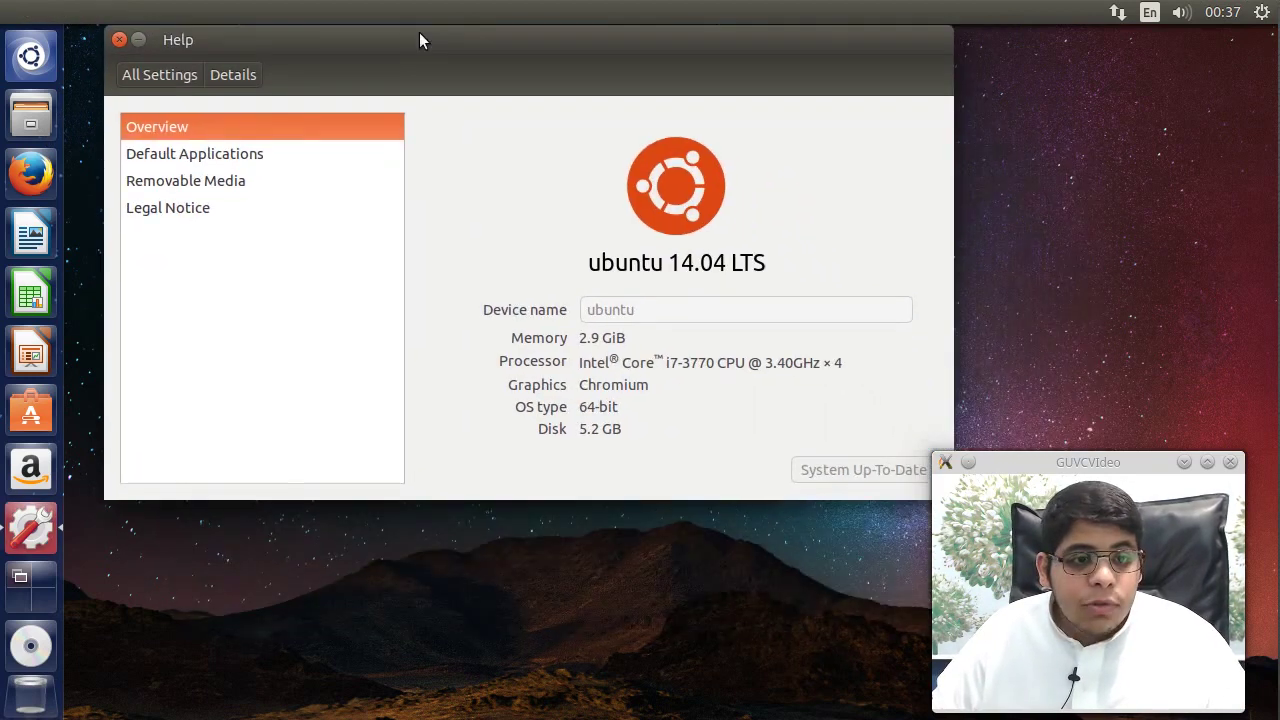
Read through the Legal Notice about searching in the Dash, including its data collection section, and close the Details window
click(156, 209)
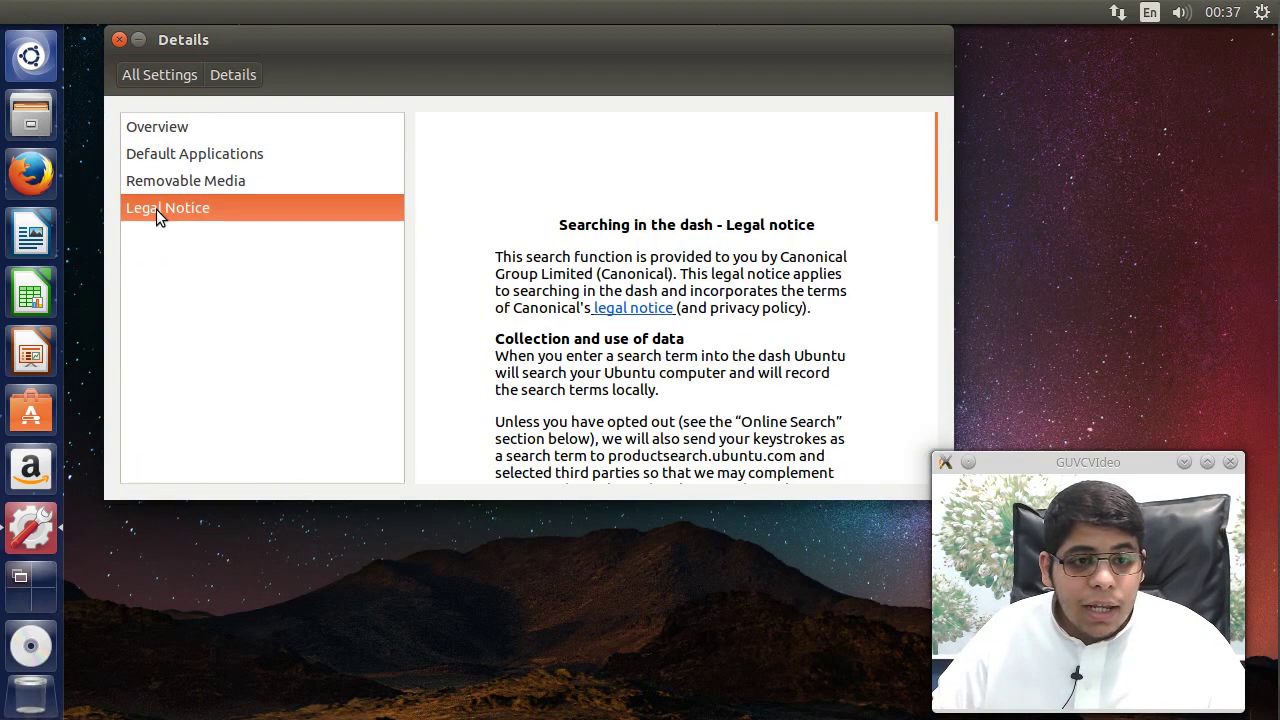
triple_click(614, 225)
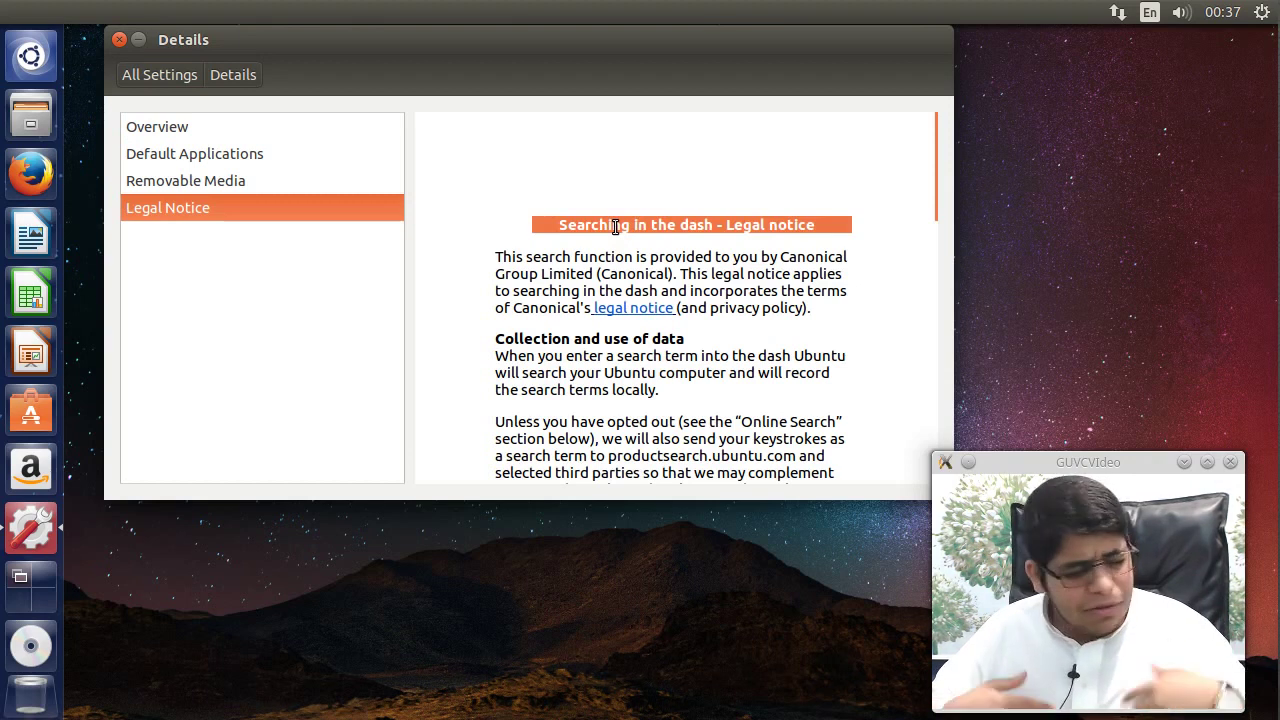
scroll(649, 300, down, 4)
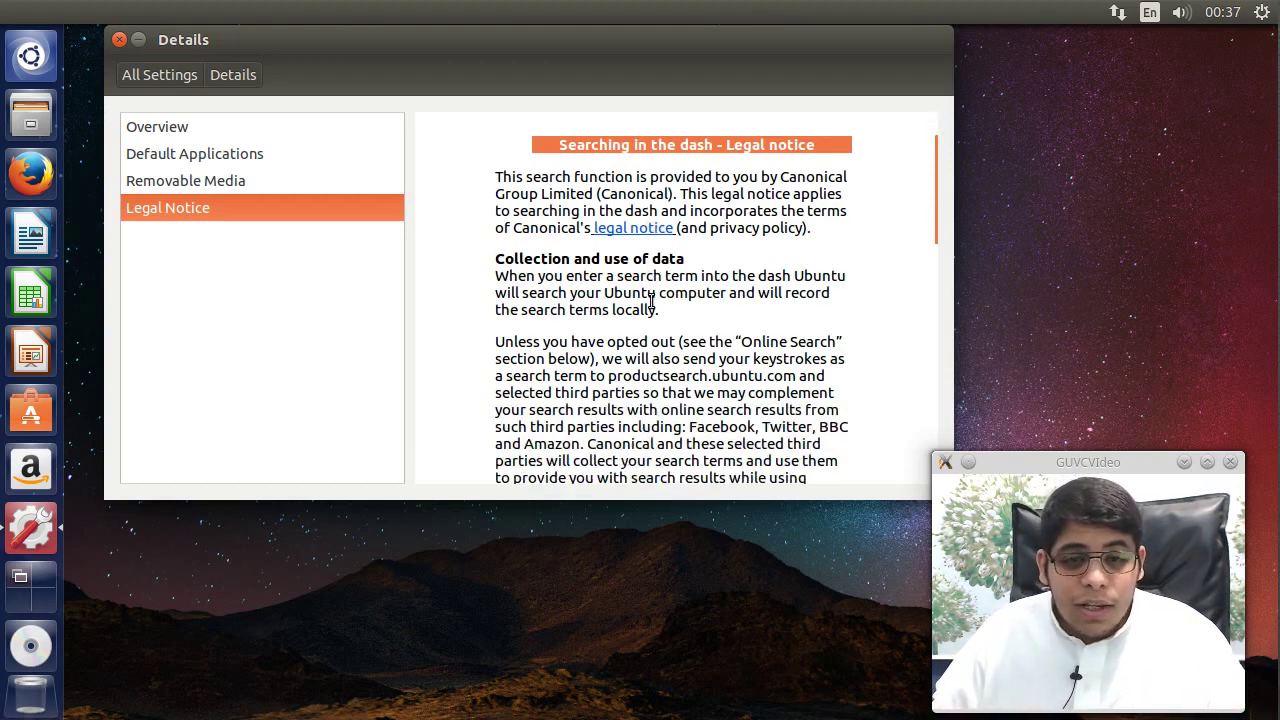
scroll(649, 300, up, 2)
scroll(651, 300, down, 1)
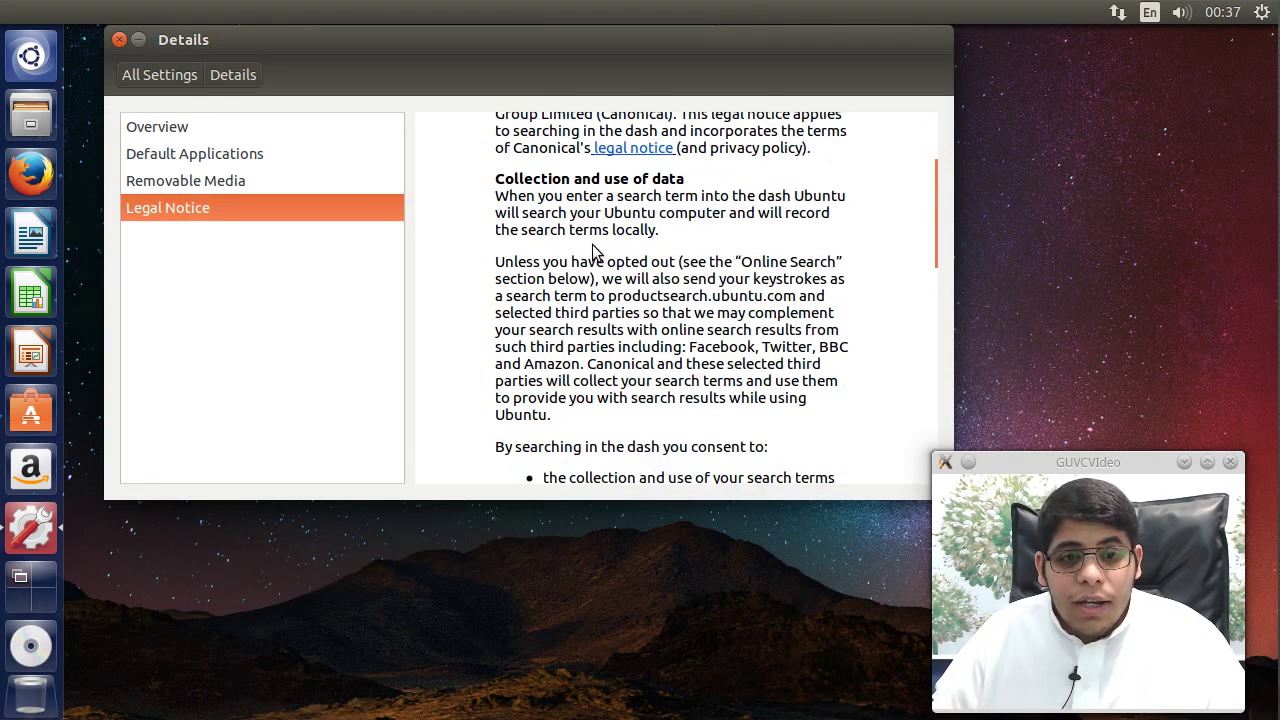
triple_click(553, 178)
scroll(640, 255, down, 5)
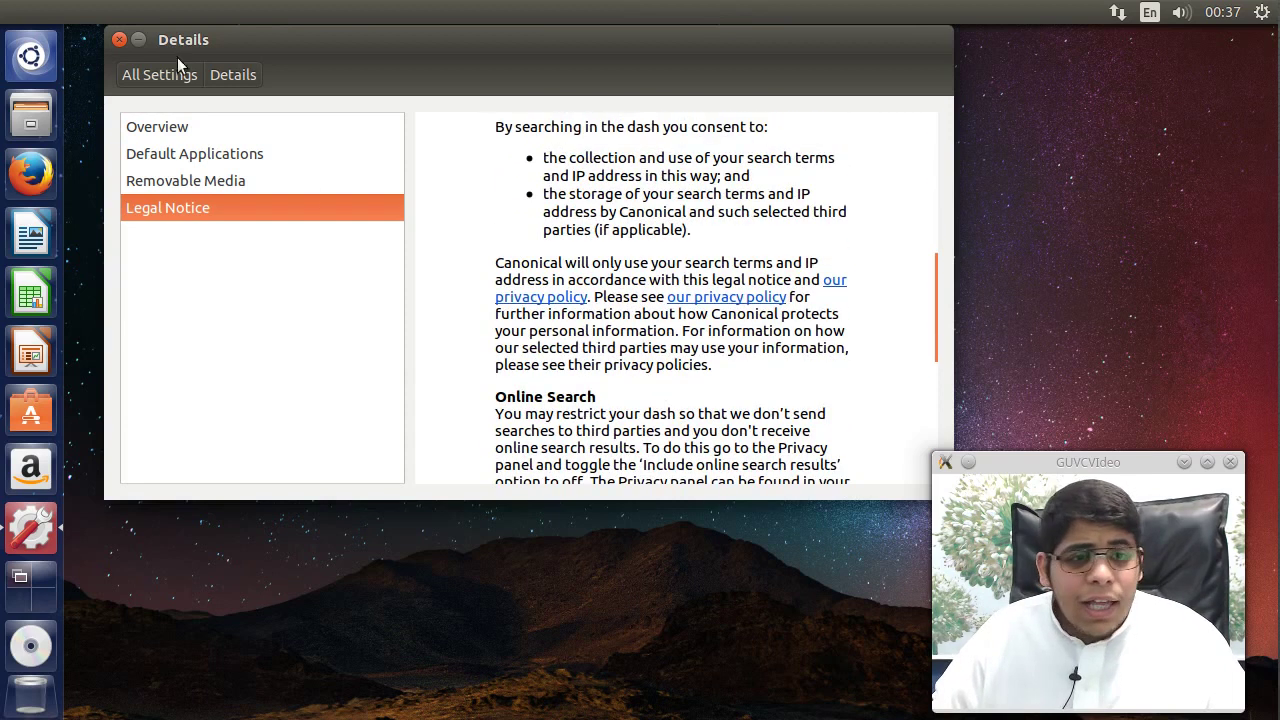
click(120, 40)
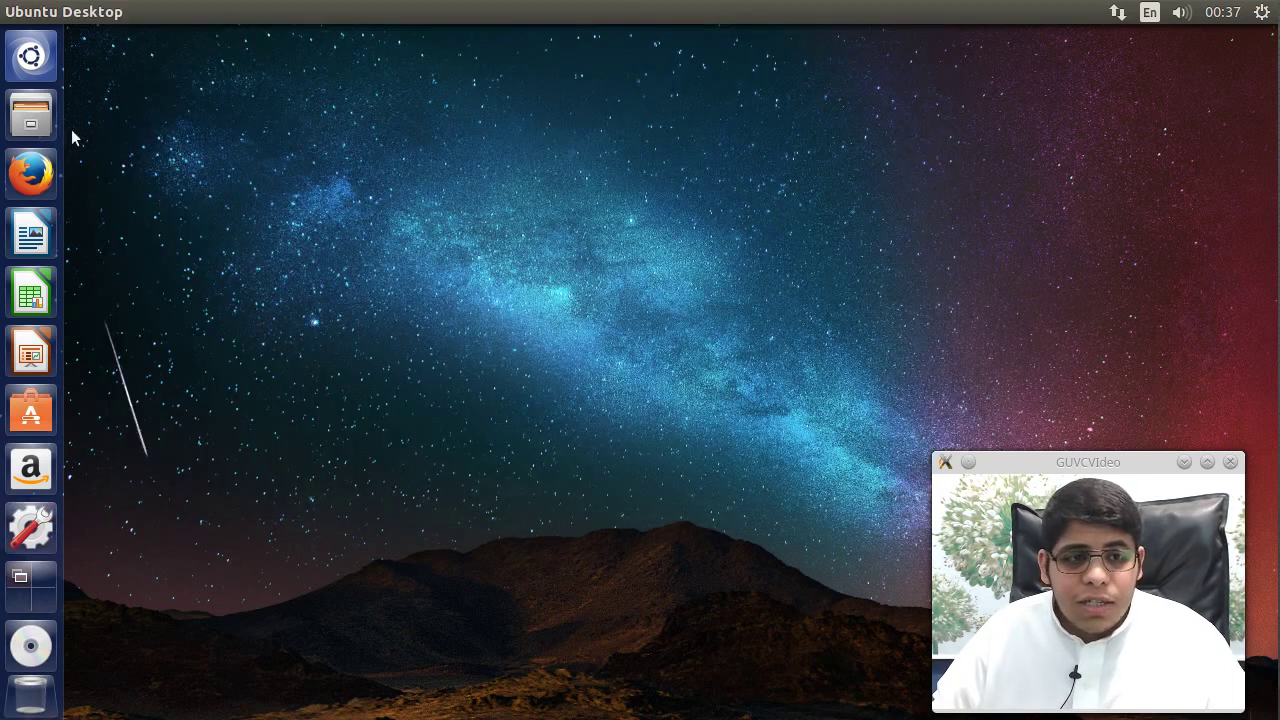
Leave the Dash for System Settings, reposition the settings window and open Security & Privacy
click(44, 62)
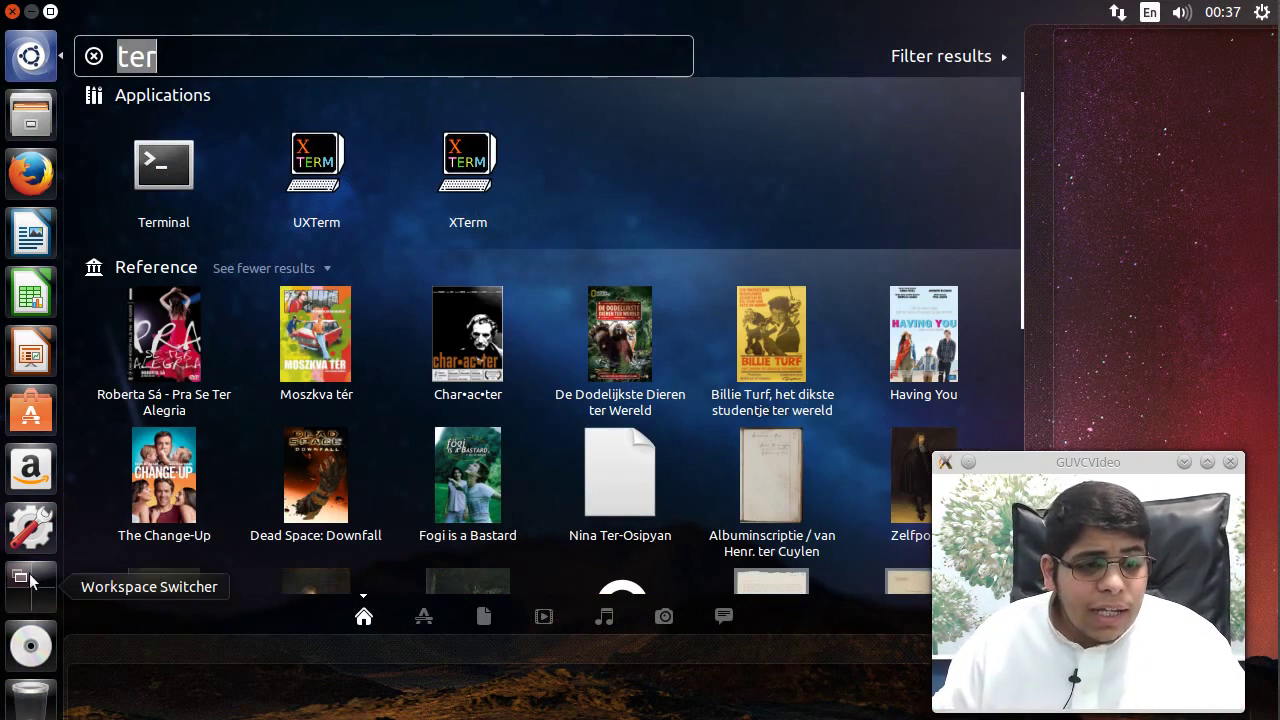
click(32, 528)
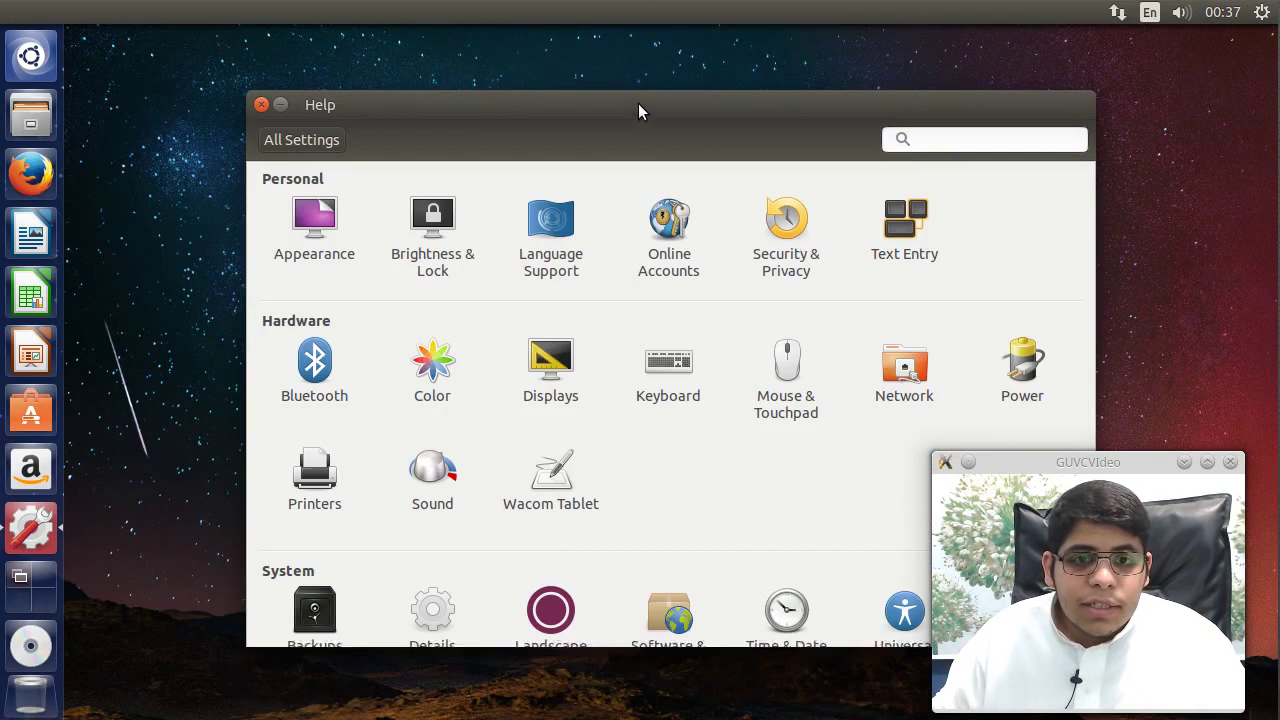
drag(639, 97, 500, 81)
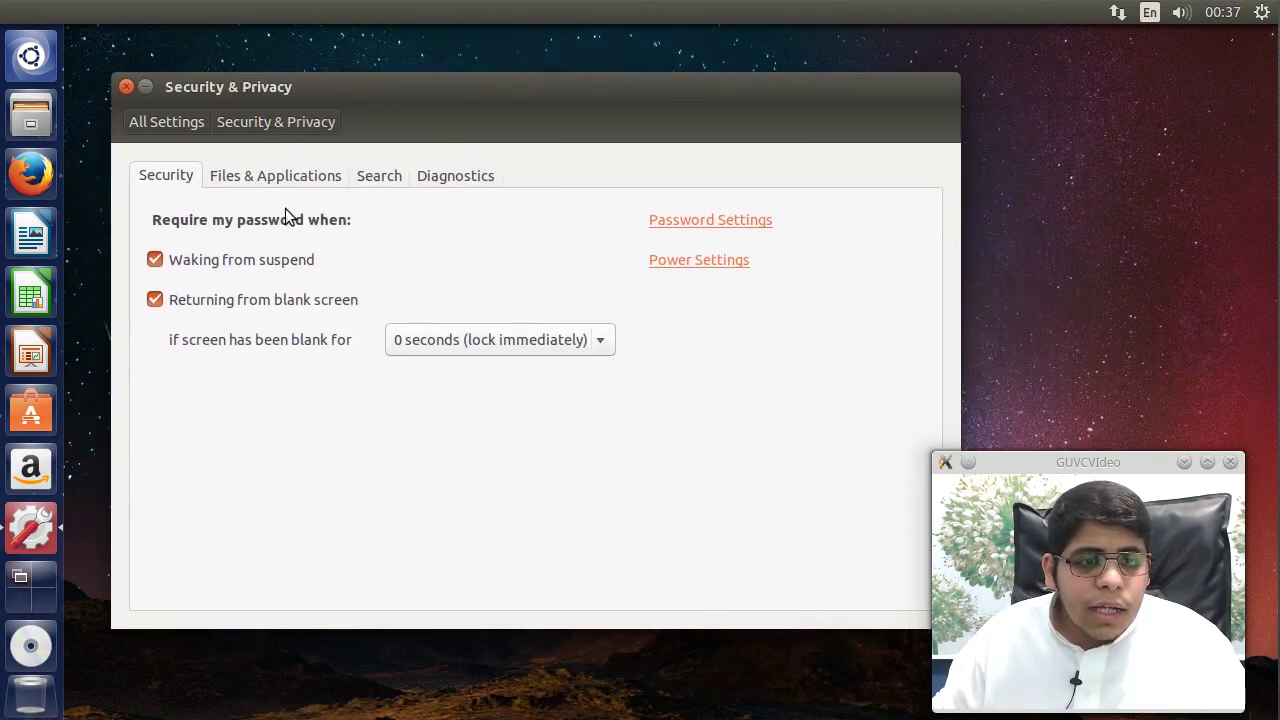
Review the Security & Privacy options for Dash search, files and applications, password security and diagnostics
click(380, 178)
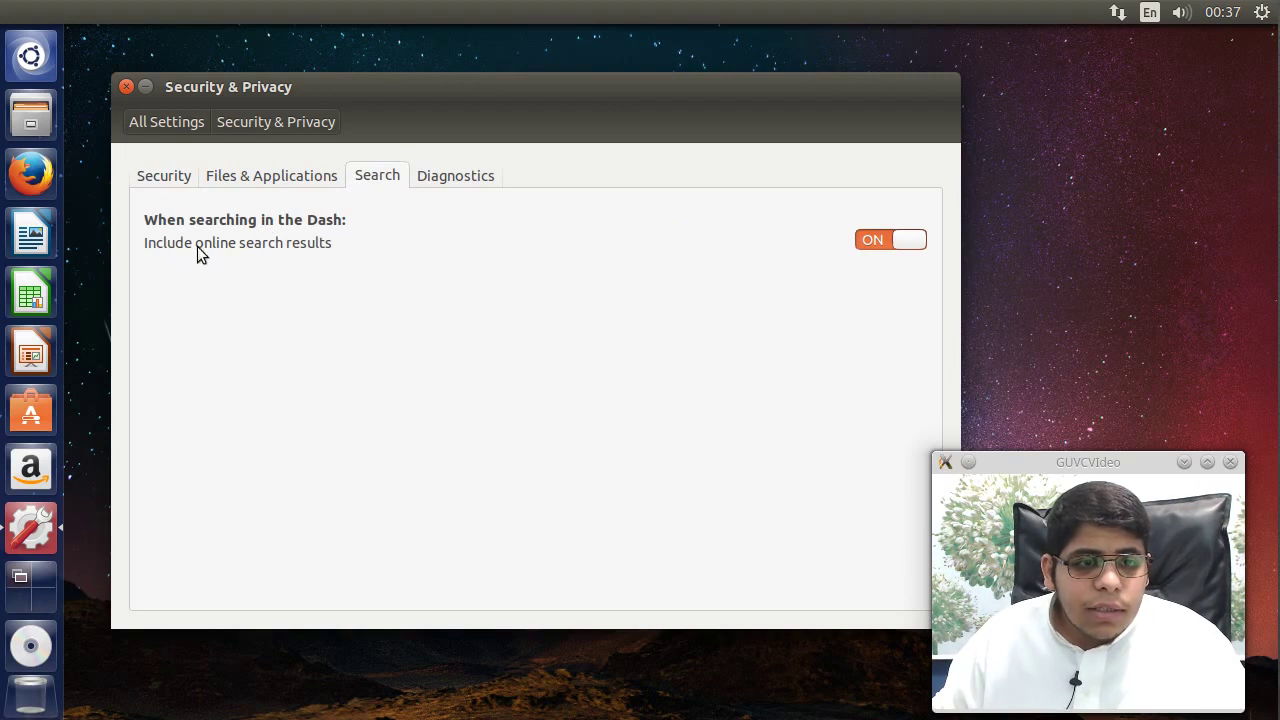
click(318, 176)
click(157, 176)
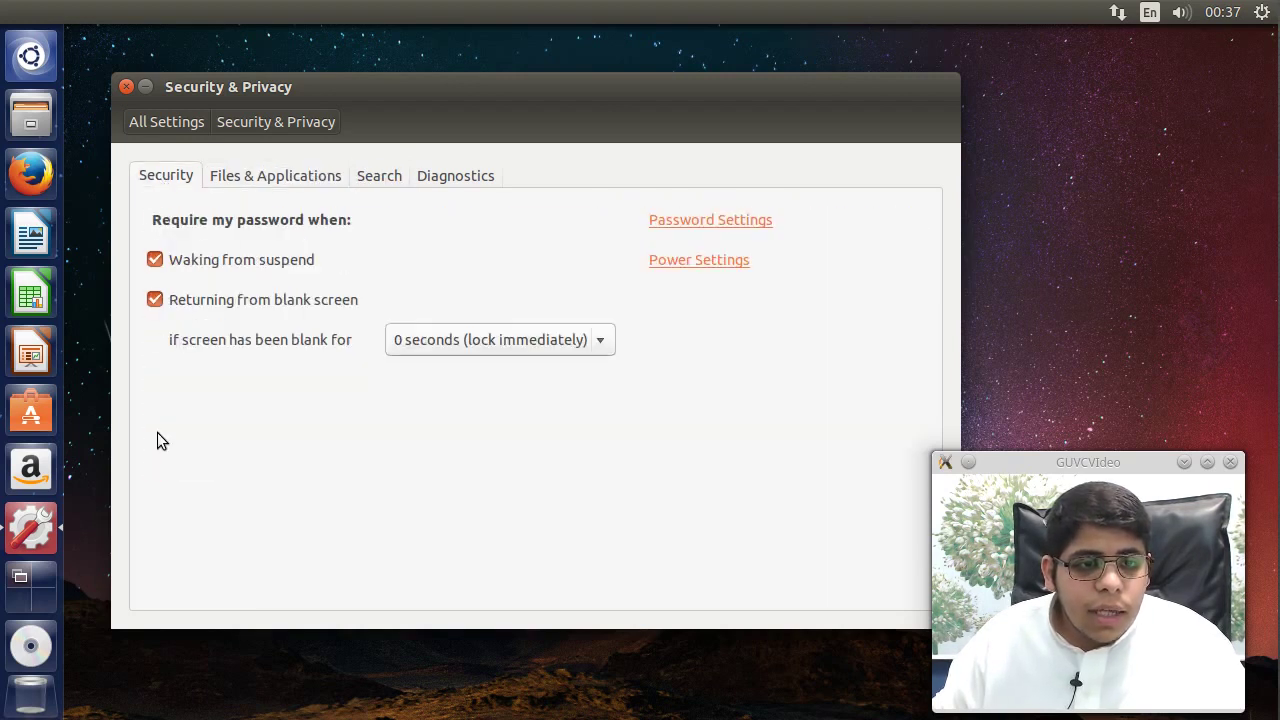
click(444, 178)
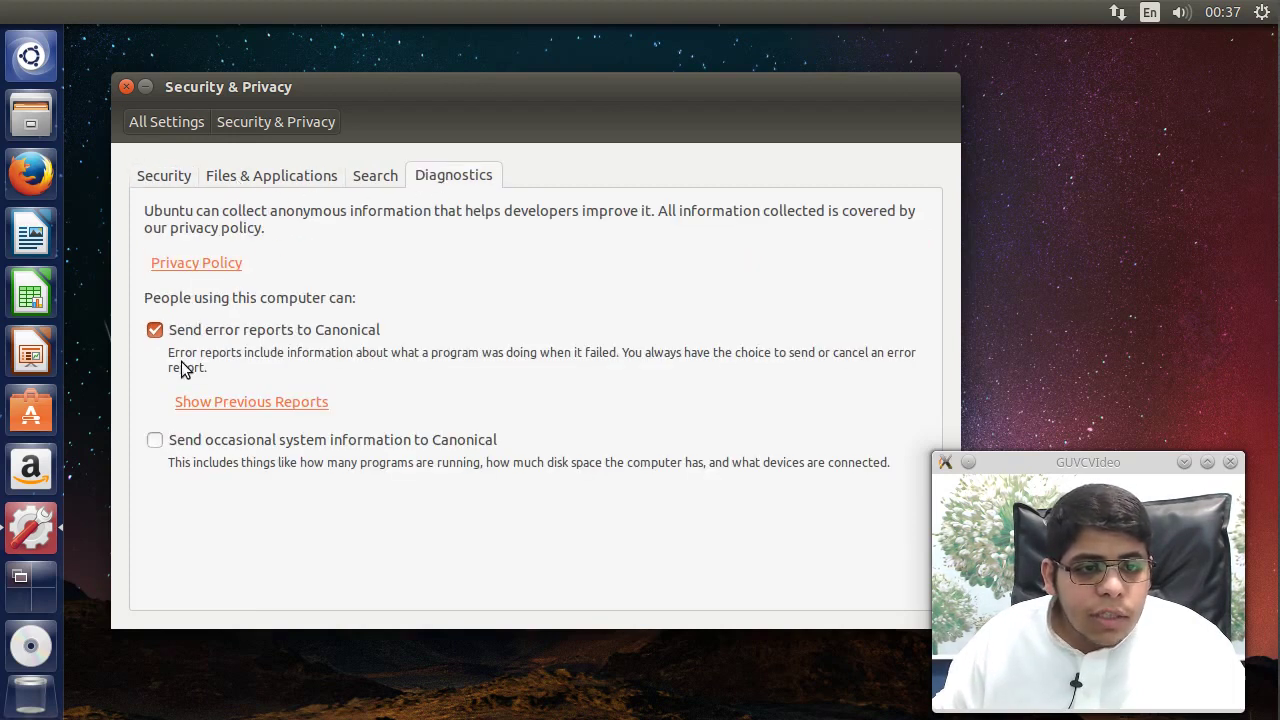
Switch sending error reports to Canonical off and back on, and close the Security & Privacy settings
click(201, 336)
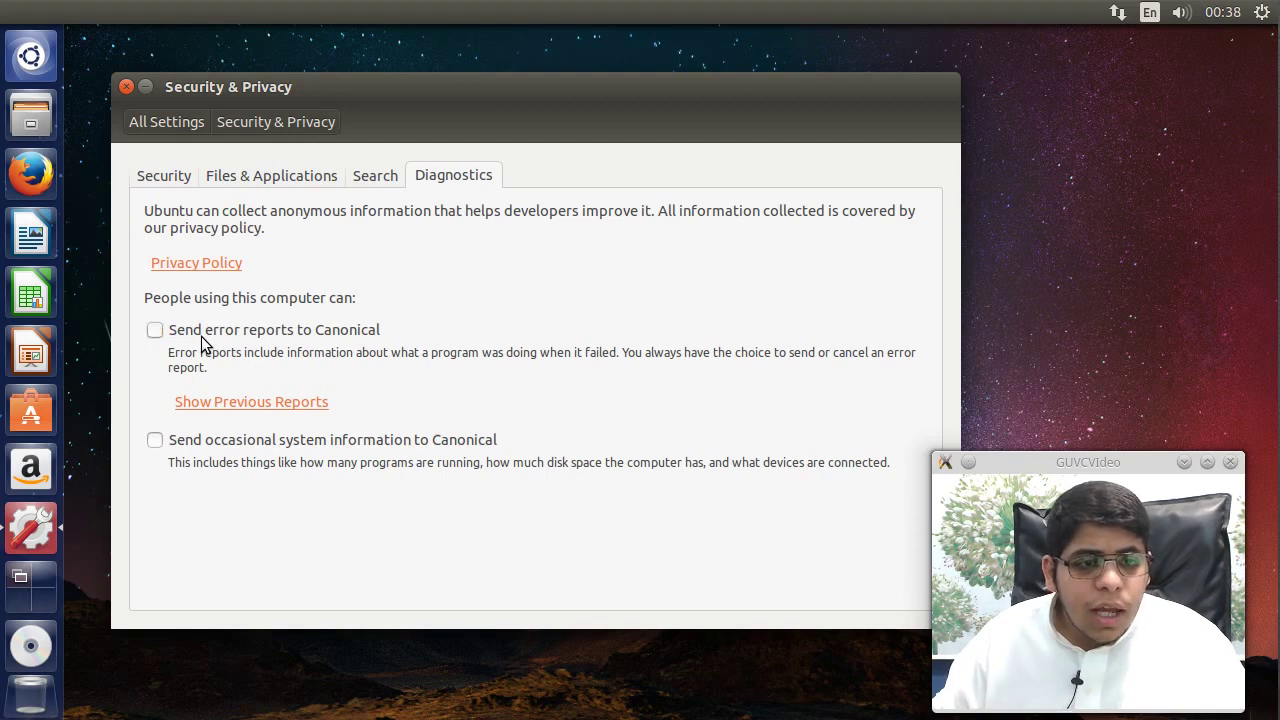
click(201, 336)
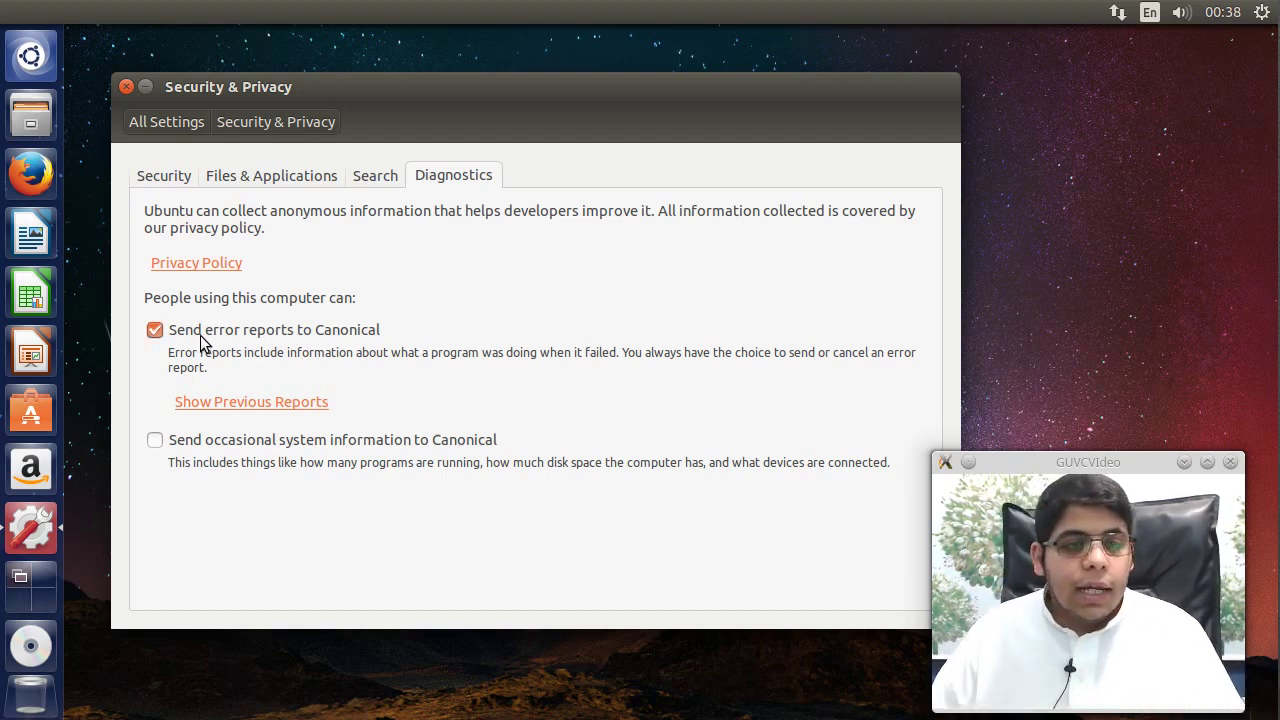
click(126, 86)
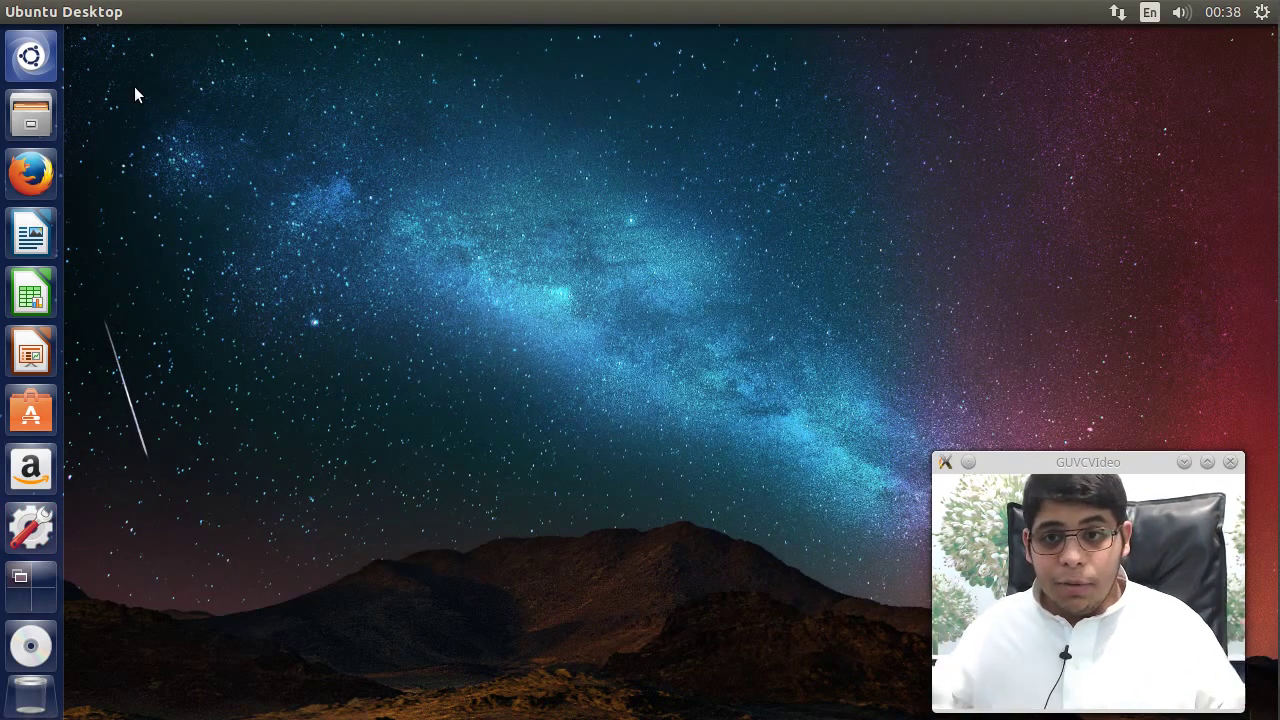
right_click(420, 138)
click(318, 146)
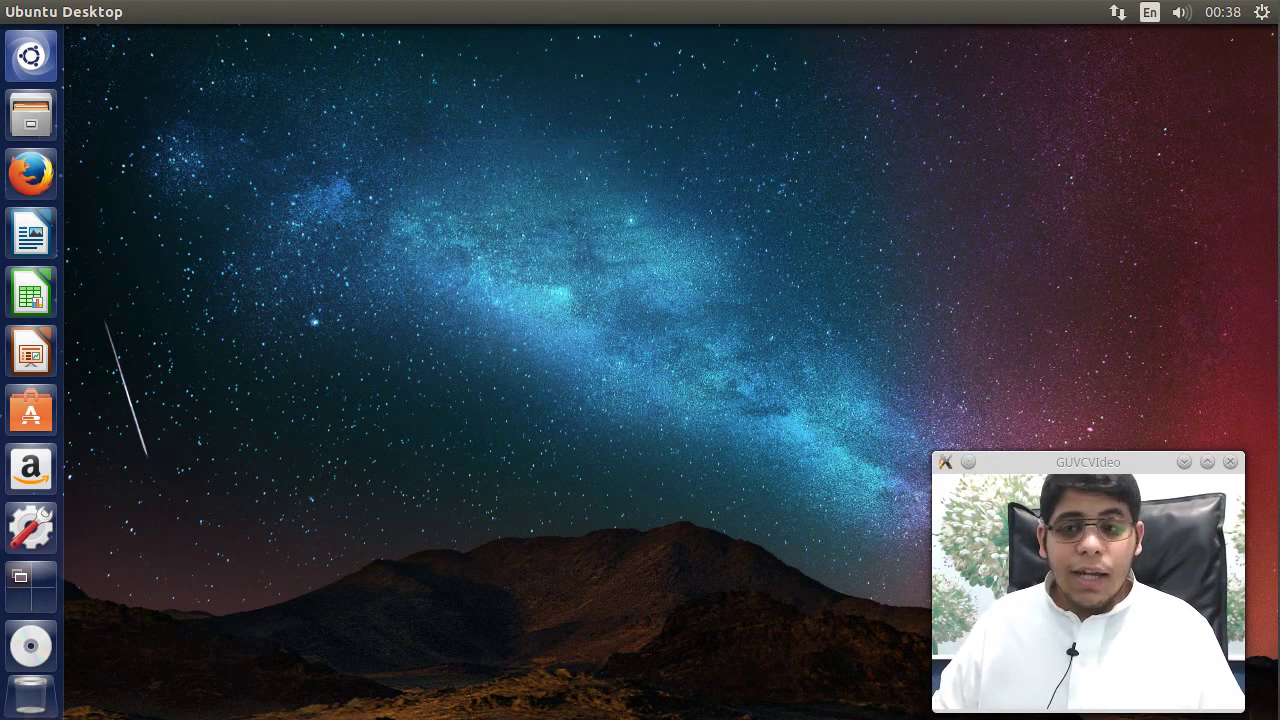